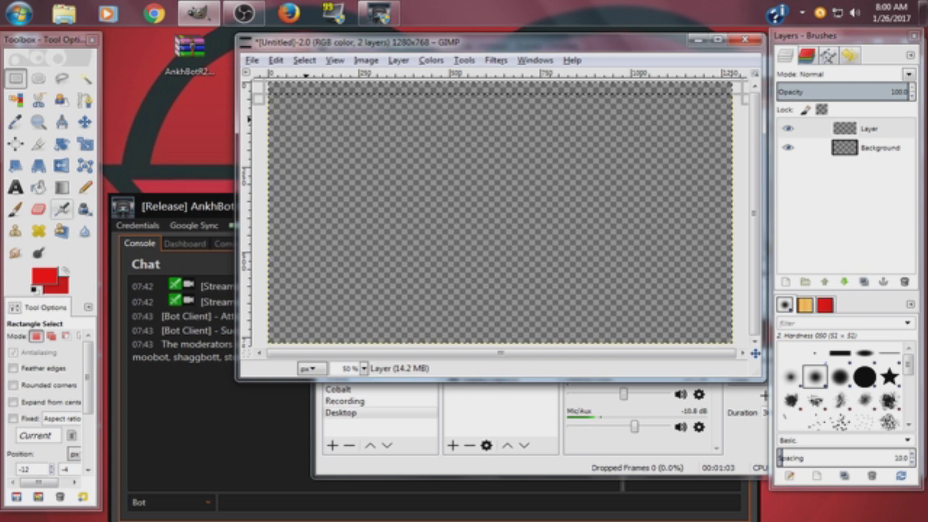
Airbrush red strokes across the selected strip along the canvas's upper edge with the brush size at 40.
{"action": "left_click", "coordinate": [61, 209]}
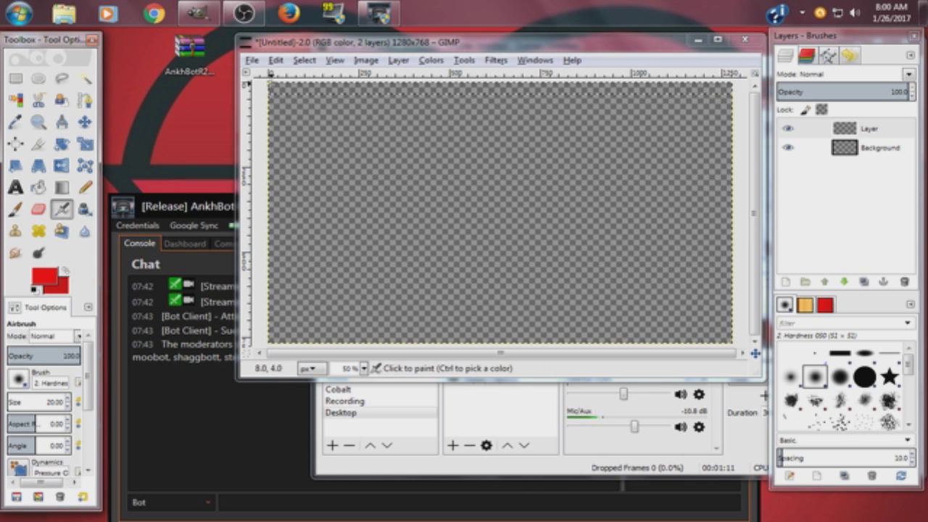
{"action": "left_click", "coordinate": [67, 397]}
{"action": "left_click", "coordinate": [68, 406]}
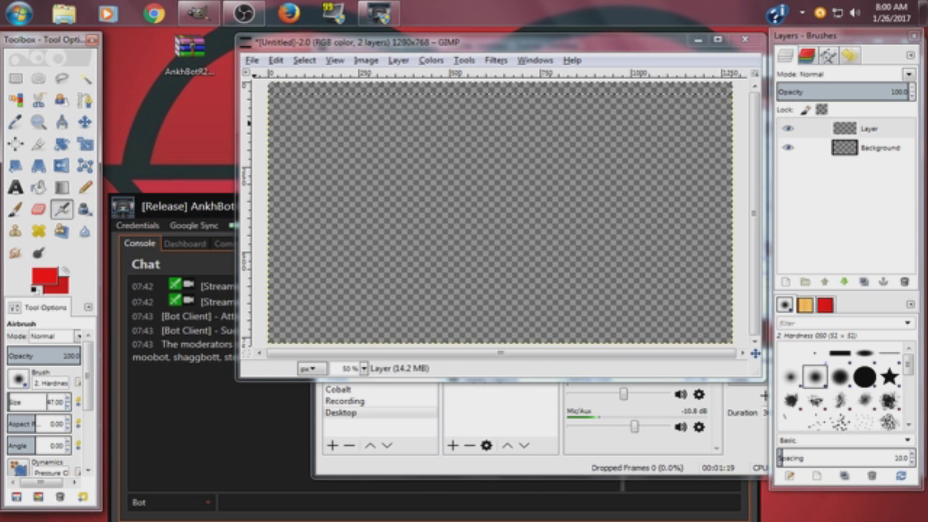
{"action": "key", "text": "bracketleft"}
{"action": "left_click_drag", "start_coordinate": [272, 84], "coordinate": [338, 86]}
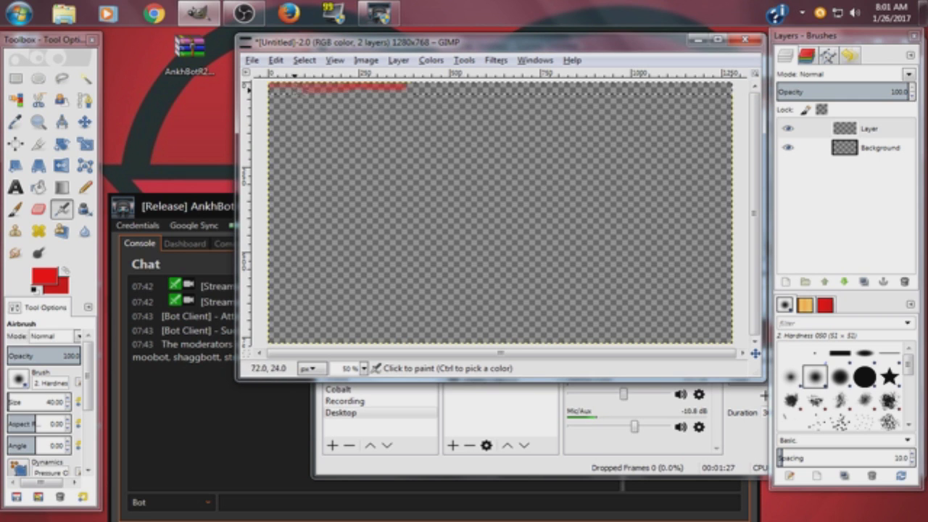
{"action": "mouse_move", "coordinate": [278, 93]}
{"action": "left_mouse_down"}
{"action": "mouse_move", "coordinate": [722, 86]}
{"action": "mouse_move", "coordinate": [502, 95]}
{"action": "left_mouse_up"}
Fill the selected strip with a linear foreground-to-background gradient, and refill it with a radial one.
{"action": "left_click", "coordinate": [61, 186]}
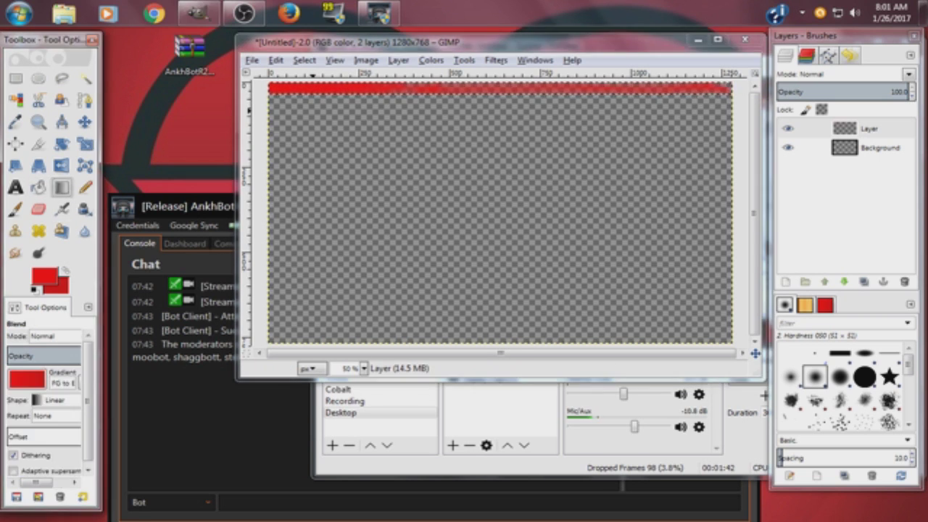
{"action": "left_click_drag", "start_coordinate": [263, 90], "coordinate": [735, 87]}
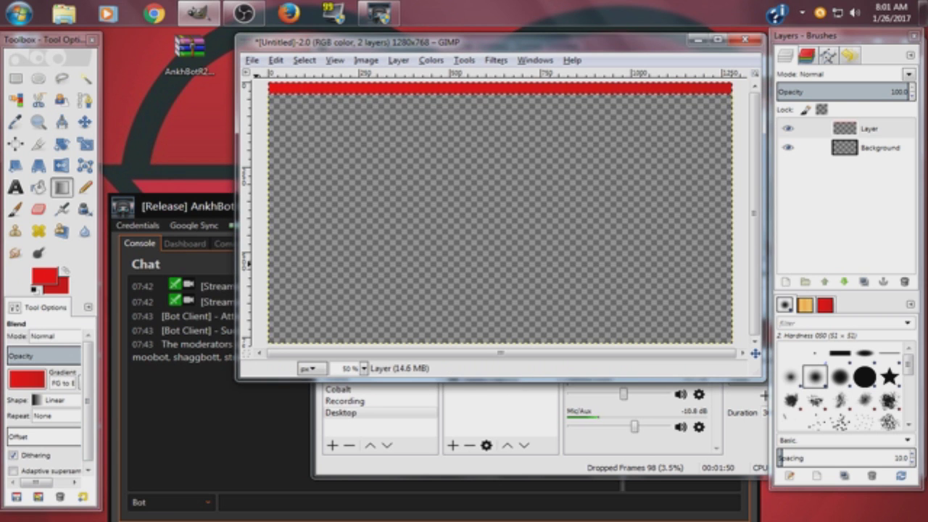
{"action": "left_click", "coordinate": [54, 399]}
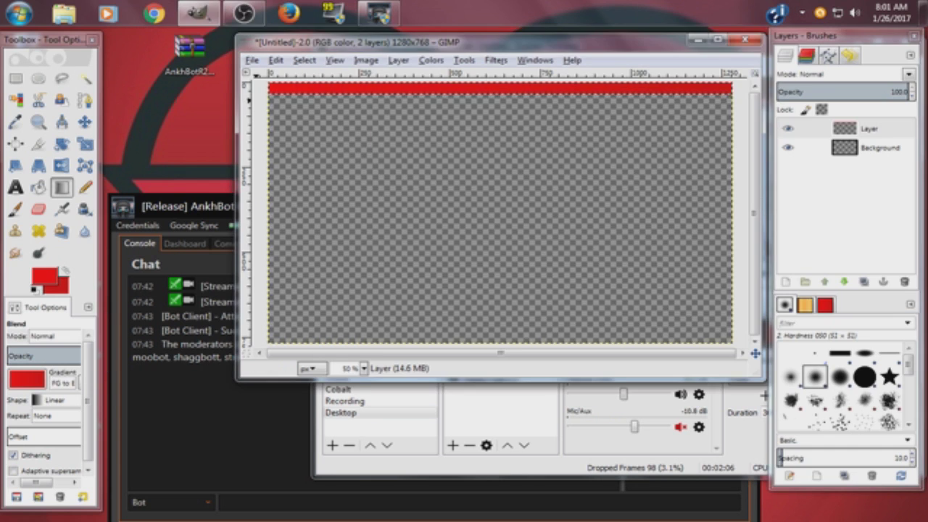
{"action": "left_click", "coordinate": [60, 258]}
{"action": "left_click_drag", "start_coordinate": [281, 87], "coordinate": [503, 85]}
Refill the selected strip along the canvas's upper edge with a Spiral (cw) gradient.
{"action": "left_click", "coordinate": [54, 400]}
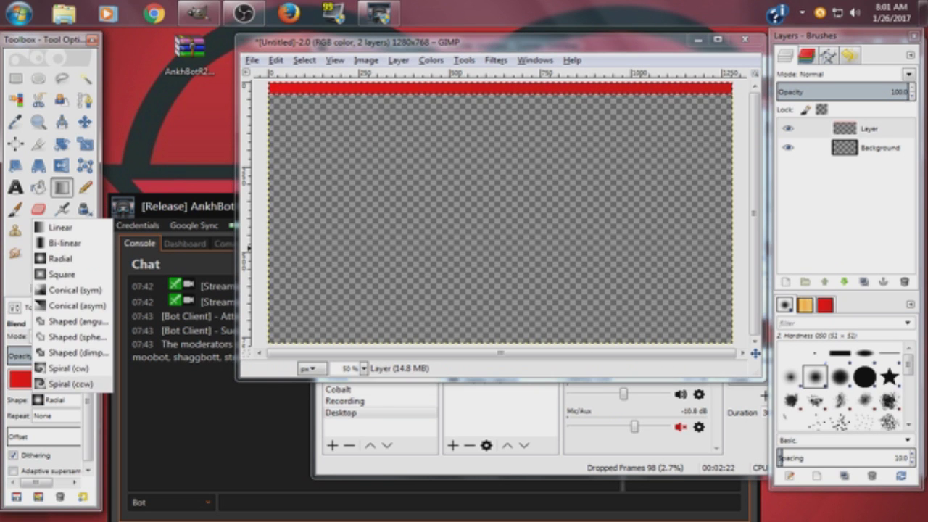
{"action": "left_click", "coordinate": [62, 417]}
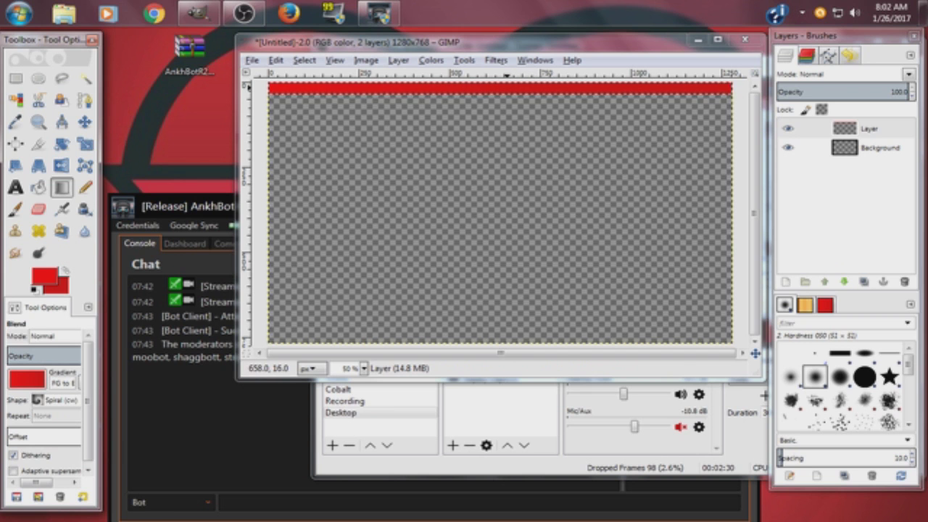
{"action": "left_click_drag", "start_coordinate": [507, 90], "coordinate": [483, 89]}
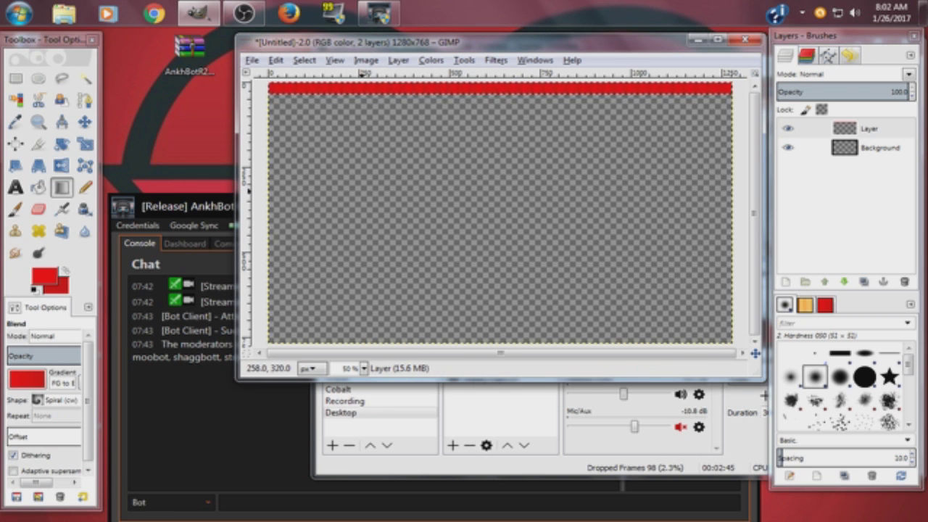
Set up the Eraser with the Hardness 025 brush at size 41.
{"action": "left_click", "coordinate": [38, 208]}
{"action": "left_click", "coordinate": [68, 406]}
{"action": "left_click", "coordinate": [19, 378]}
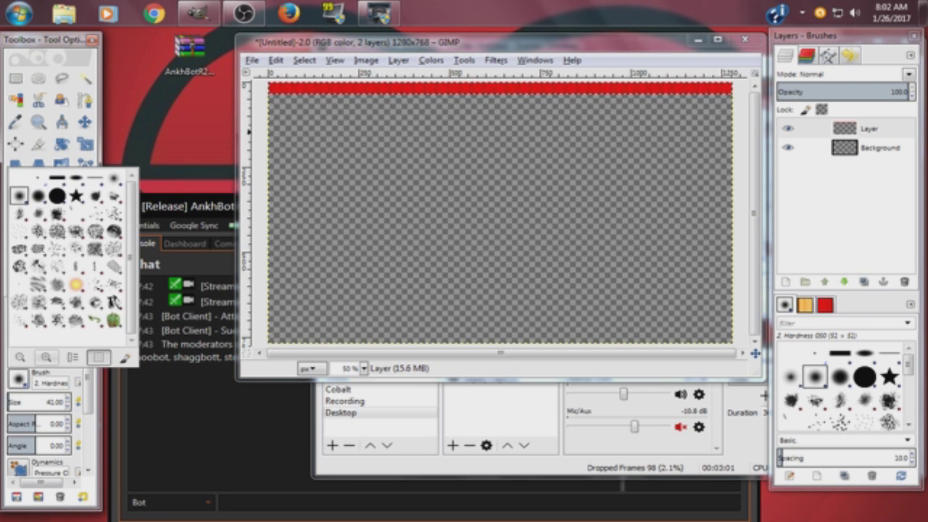
{"action": "left_click", "coordinate": [113, 178]}
Try to soften the red strip's lower edge with a freehand eraser stroke from its left end, and undo it.
{"action": "scroll", "coordinate": [283, 210], "scroll_direction": "up", "scroll_amount": 2}
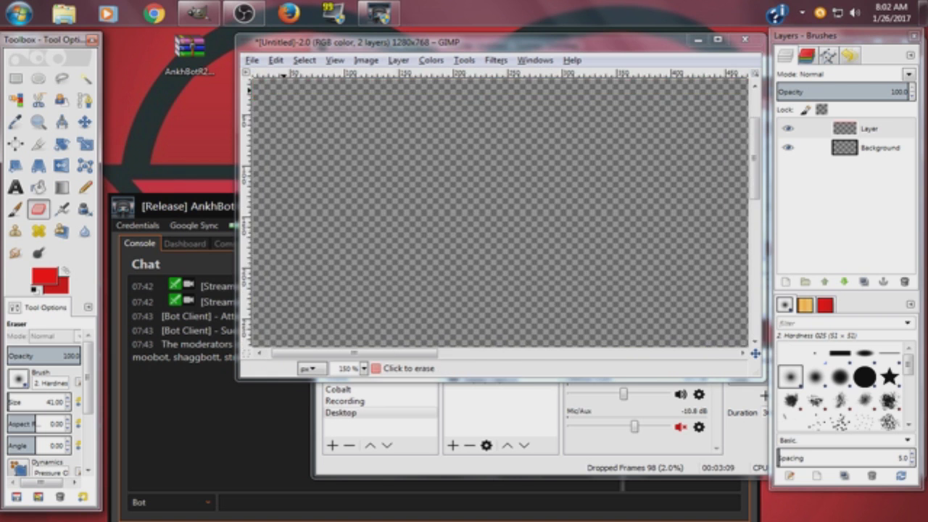
{"action": "scroll", "coordinate": [290, 211], "scroll_direction": "up", "scroll_amount": 3}
{"action": "left_click_drag", "start_coordinate": [262, 113], "coordinate": [437, 112]}
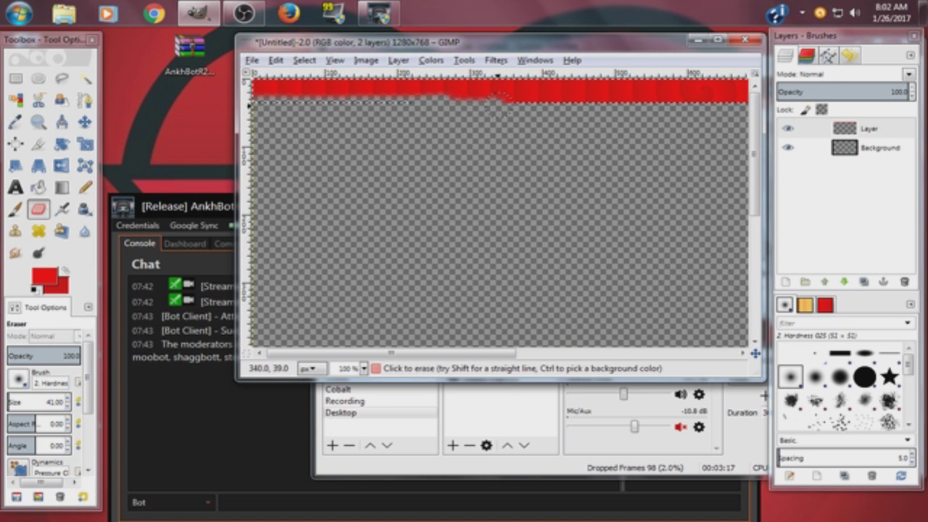
{"action": "left_click", "coordinate": [275, 60]}
{"action": "left_click", "coordinate": [305, 75]}
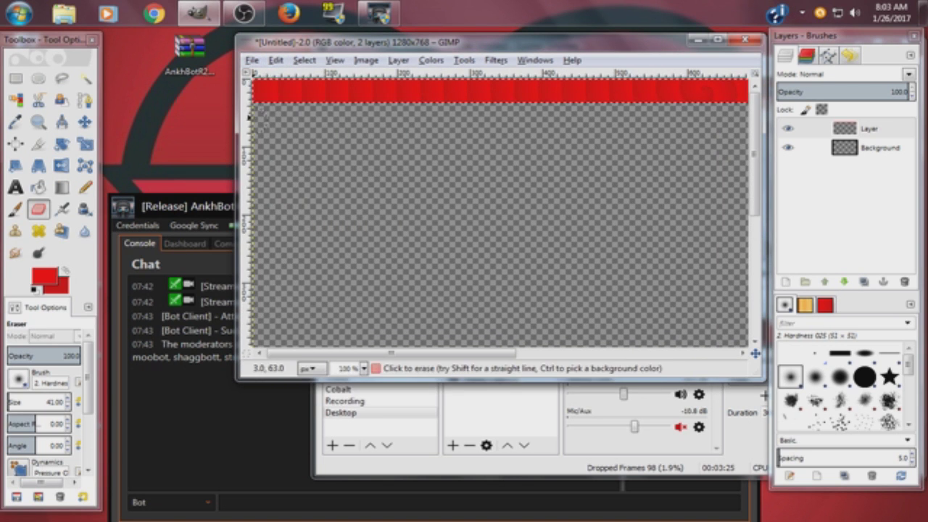
Try further eraser strokes along the red strip's lower edge towards its right end, and undo them.
{"action": "left_click_drag", "start_coordinate": [248, 112], "coordinate": [250, 112]}
{"action": "left_click", "coordinate": [38, 210]}
{"action": "scroll", "coordinate": [345, 287], "scroll_direction": "down", "scroll_amount": 6}
{"action": "scroll", "coordinate": [391, 190], "scroll_direction": "down", "scroll_amount": 3}
{"action": "scroll", "coordinate": [391, 190], "scroll_direction": "up", "scroll_amount": 1}
{"action": "left_click_drag", "start_coordinate": [622, 103], "coordinate": [713, 96]}
{"action": "left_click", "coordinate": [276, 61]}
{"action": "left_click", "coordinate": [291, 75]}
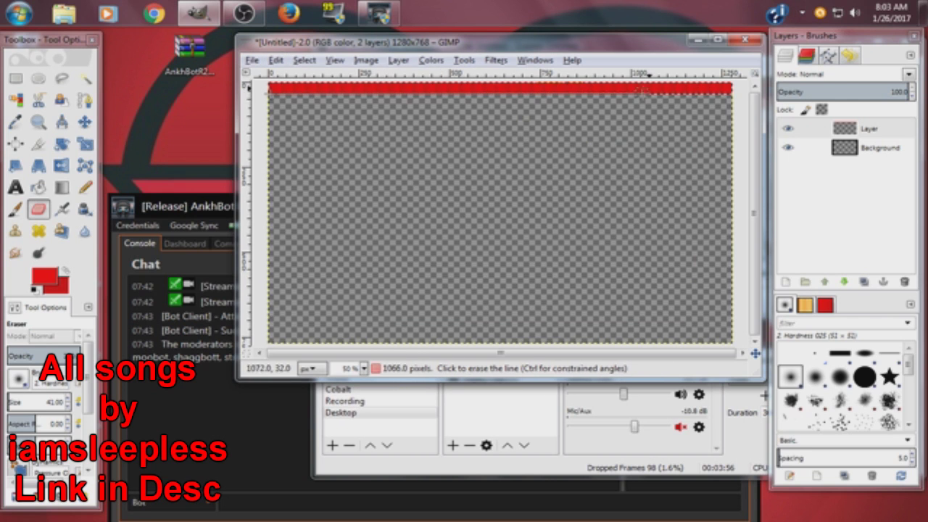
Try to erase the red strip's lower edge in one straight line ending at the canvas's right edge.
{"action": "left_click", "coordinate": [733, 94], "text": "shift"}
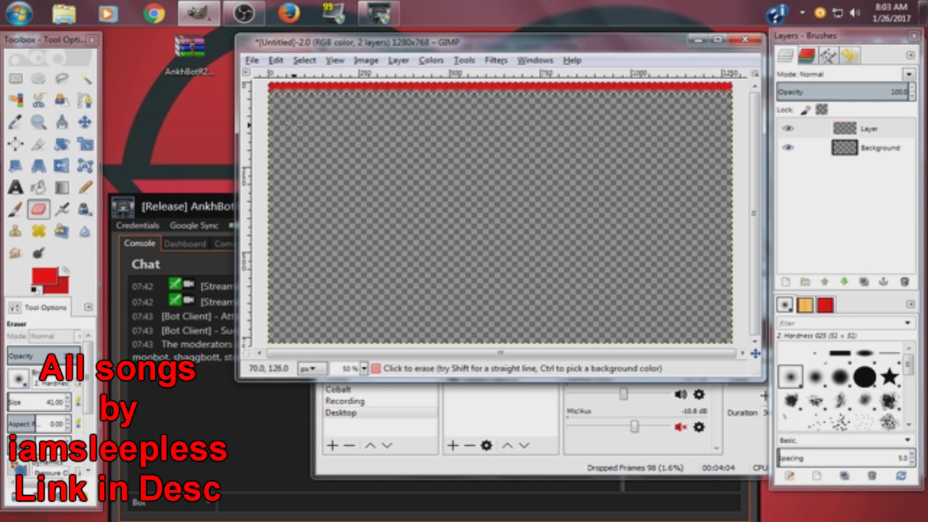
{"action": "scroll", "coordinate": [434, 178], "scroll_direction": "up", "scroll_amount": 2}
{"action": "left_click_drag", "start_coordinate": [453, 353], "coordinate": [533, 353]}
{"action": "left_click_drag", "start_coordinate": [605, 353], "coordinate": [390, 353]}
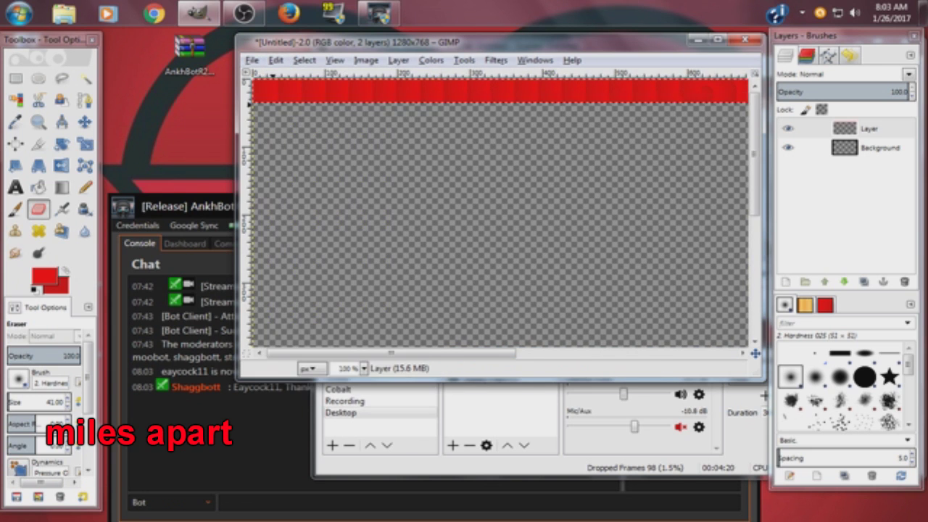
Set the eraser's opacity to 50 and its size to 40.
{"action": "left_click", "coordinate": [46, 356]}
{"action": "left_click_drag", "start_coordinate": [46, 356], "coordinate": [43, 356]}
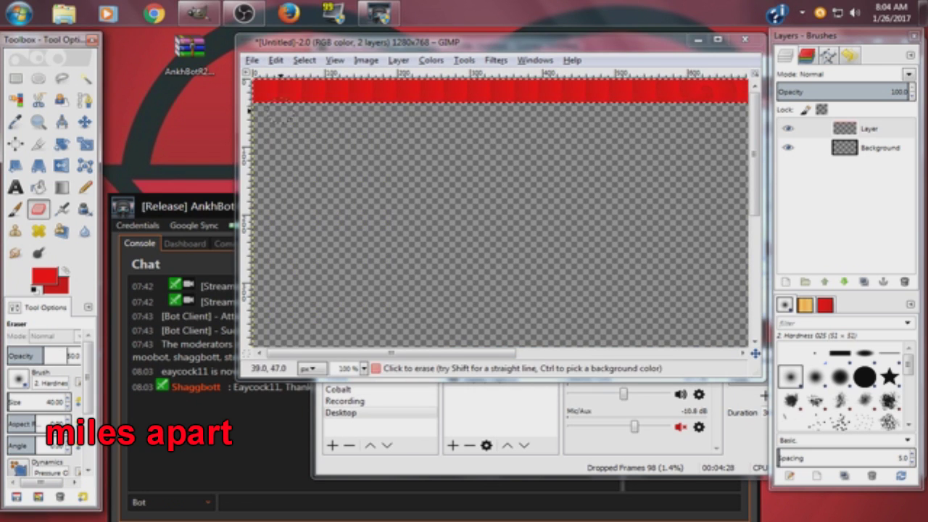
Try a half-opacity freehand eraser stroke along the left part of the strip's lower edge, and undo it.
{"action": "left_click_drag", "start_coordinate": [260, 103], "coordinate": [347, 104]}
{"action": "left_click", "coordinate": [304, 61]}
{"action": "left_click", "coordinate": [287, 77]}
{"action": "key", "text": "ctrl+z"}
{"action": "key", "text": "alt+e"}
{"action": "key", "text": "Escape"}
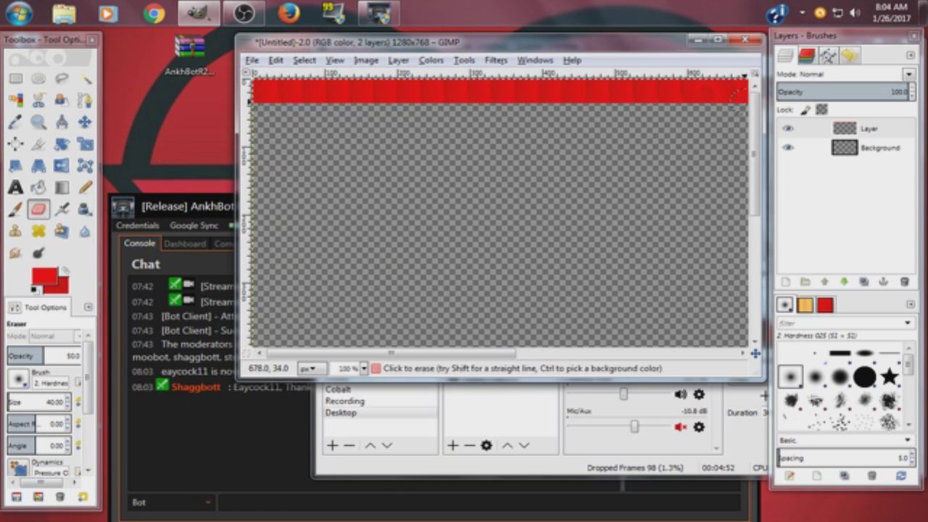
Erase a straight line about 1270 px long along the red strip's lower edge across the full canvas width.
{"action": "scroll", "coordinate": [704, 106], "scroll_direction": "down", "scroll_amount": 3}
{"action": "key", "text": "shift"}
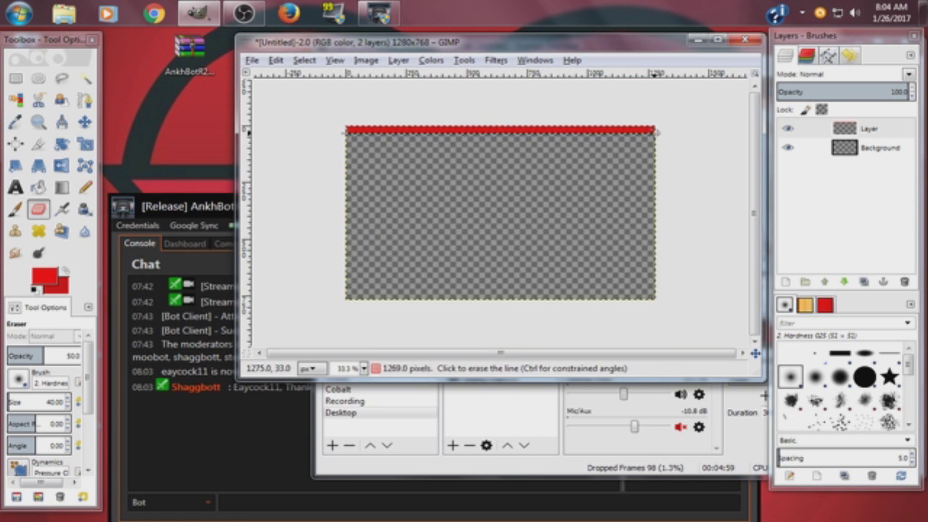
{"action": "key", "text": "plus"}
{"action": "key", "text": "plus"}
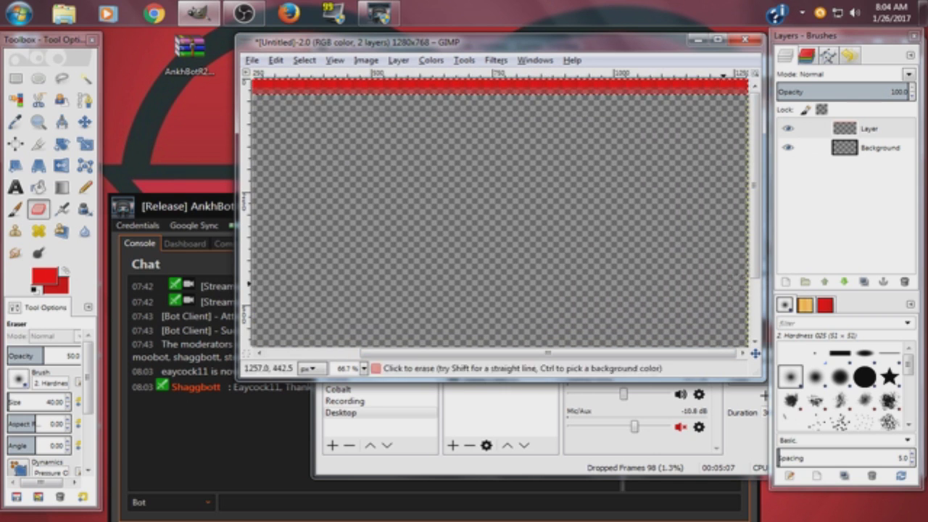
{"action": "left_click_drag", "start_coordinate": [558, 353], "coordinate": [457, 353]}
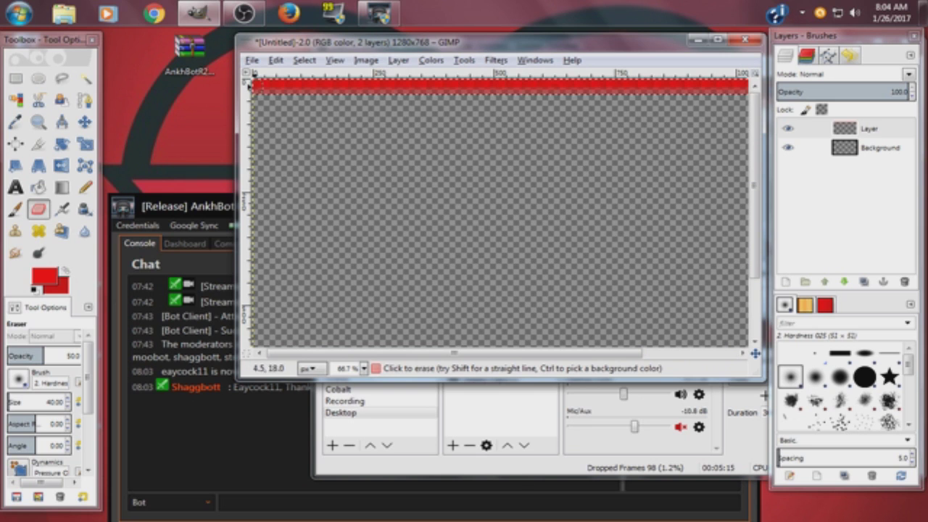
Duplicate the layer that contains the red strip.
{"action": "right_click", "coordinate": [873, 130]}
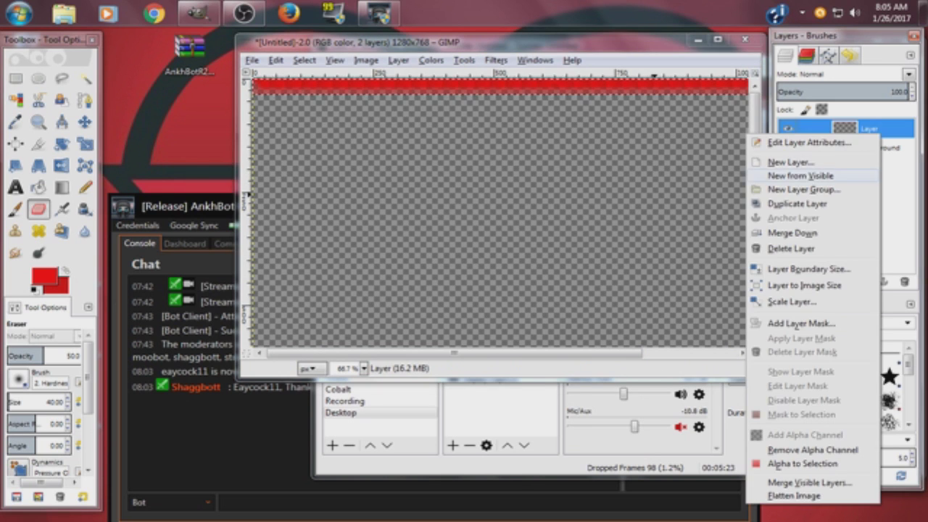
{"action": "left_click", "coordinate": [797, 203]}
{"action": "right_click", "coordinate": [873, 129]}
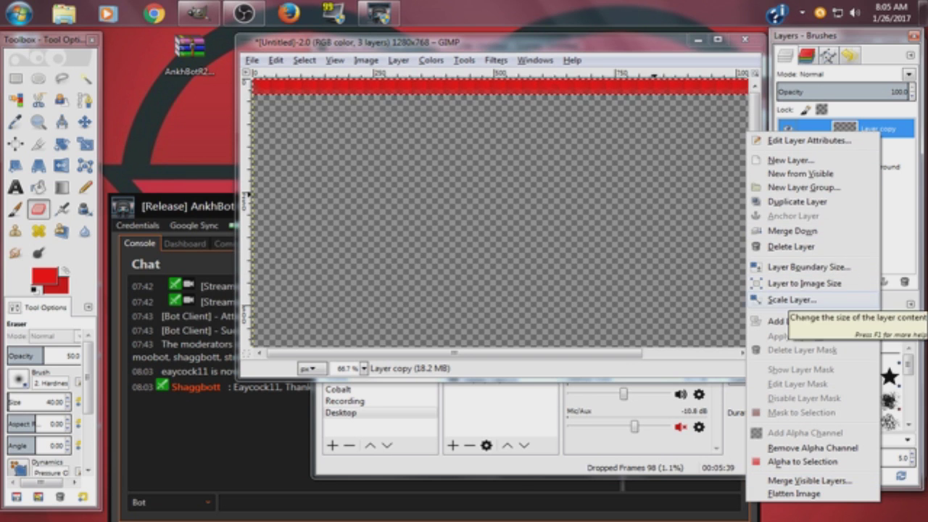
{"action": "left_click", "coordinate": [791, 299]}
{"action": "left_click", "coordinate": [884, 387]}
{"action": "right_click", "coordinate": [873, 128]}
{"action": "key", "text": "Escape"}
{"action": "left_click", "coordinate": [827, 56]}
{"action": "left_click", "coordinate": [807, 56]}
{"action": "left_click", "coordinate": [785, 55]}
{"action": "left_click", "coordinate": [874, 128]}
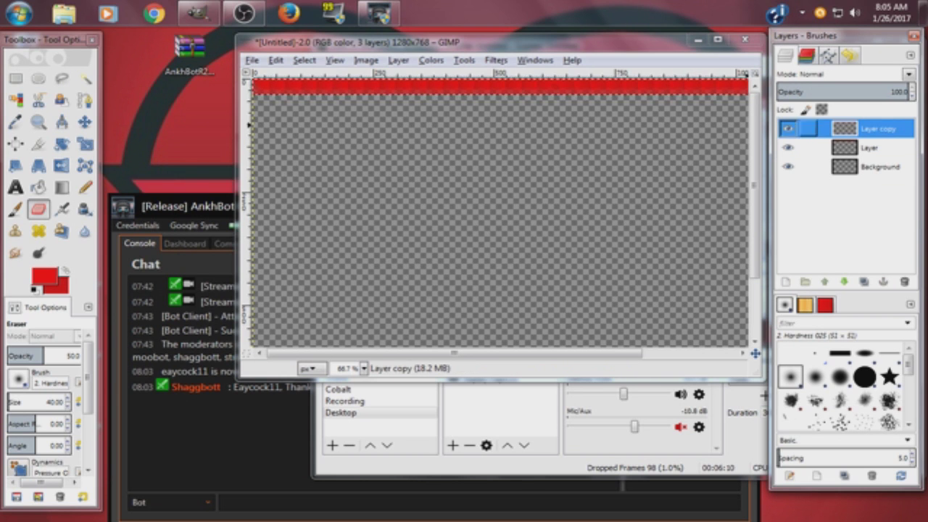
{"action": "left_click", "coordinate": [908, 74]}
{"action": "left_click", "coordinate": [908, 74]}
{"action": "right_click", "coordinate": [870, 128]}
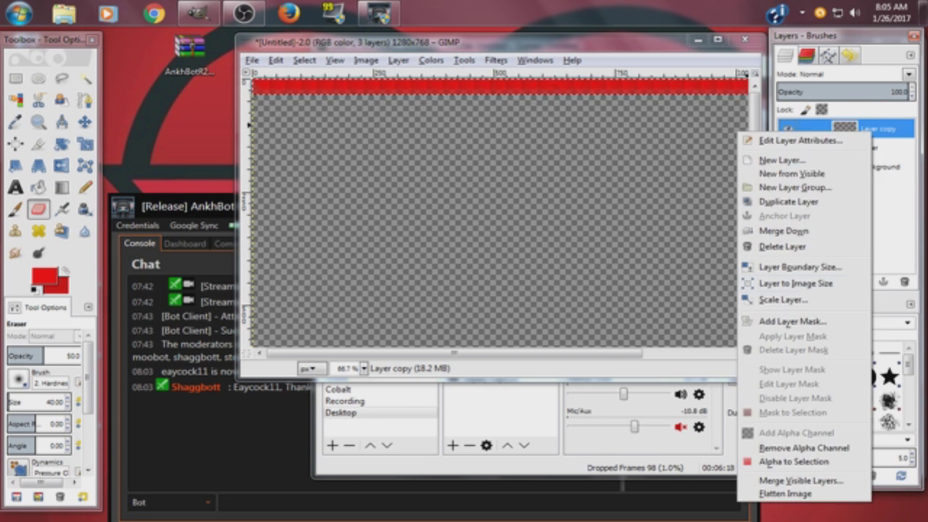
{"action": "left_click", "coordinate": [804, 319]}
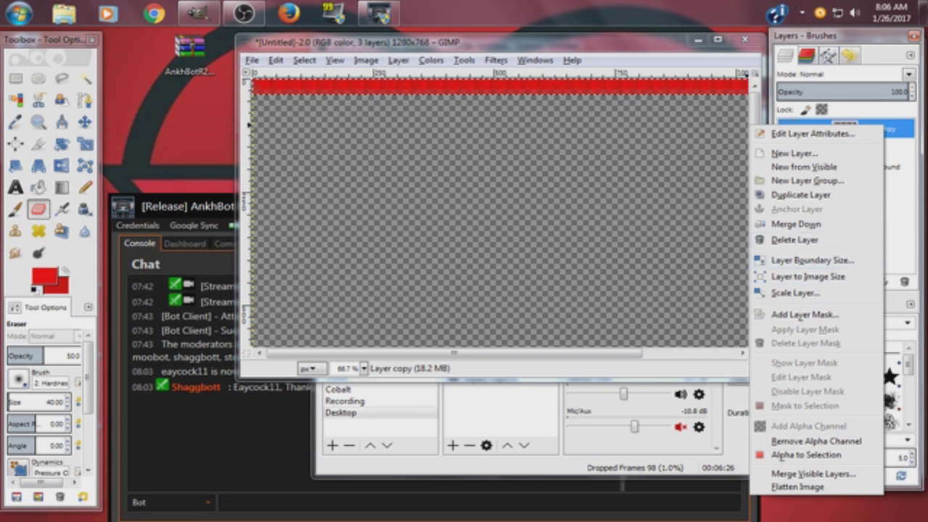
{"action": "left_click", "coordinate": [811, 133]}
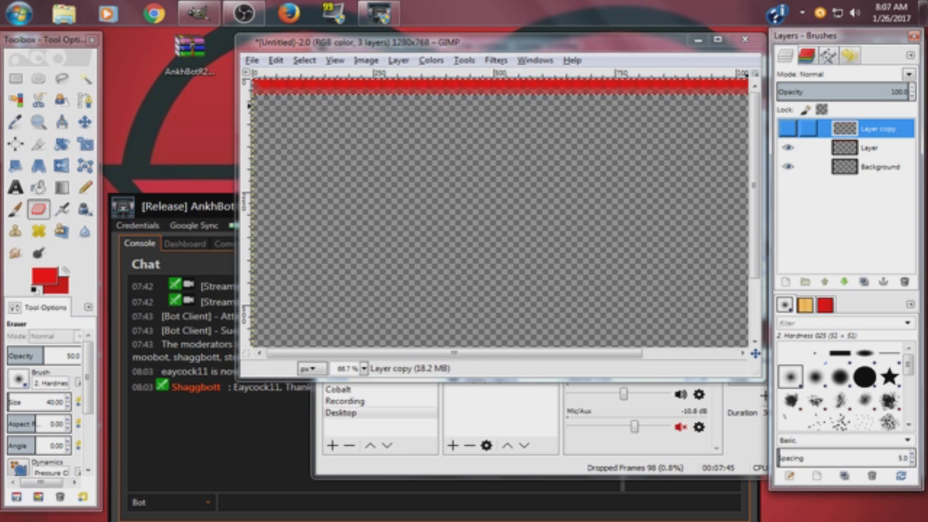
Make a rectangular selection covering the entire canvas, and show and select the Layer copy layer.
{"action": "key", "text": "r"}
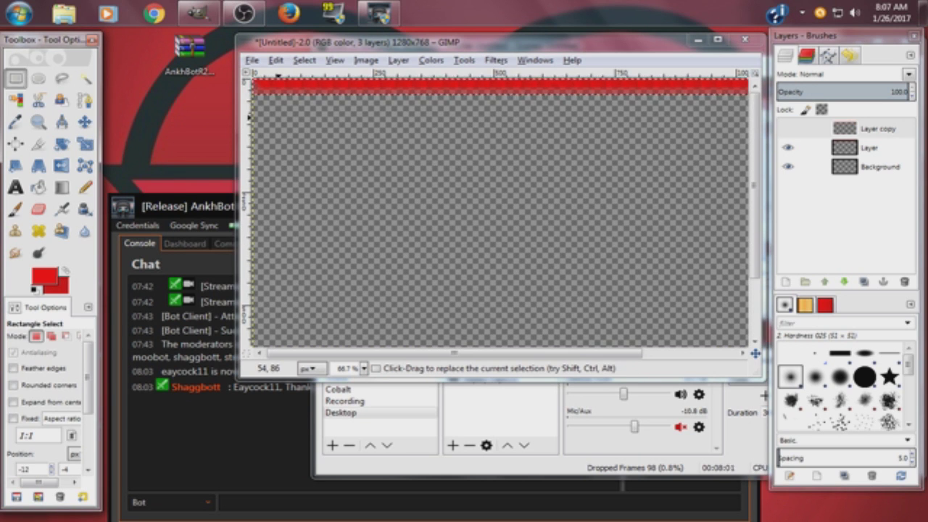
{"action": "scroll", "coordinate": [278, 117], "scroll_direction": "down", "scroll_amount": 3}
{"action": "left_click_drag", "start_coordinate": [372, 142], "coordinate": [620, 282]}
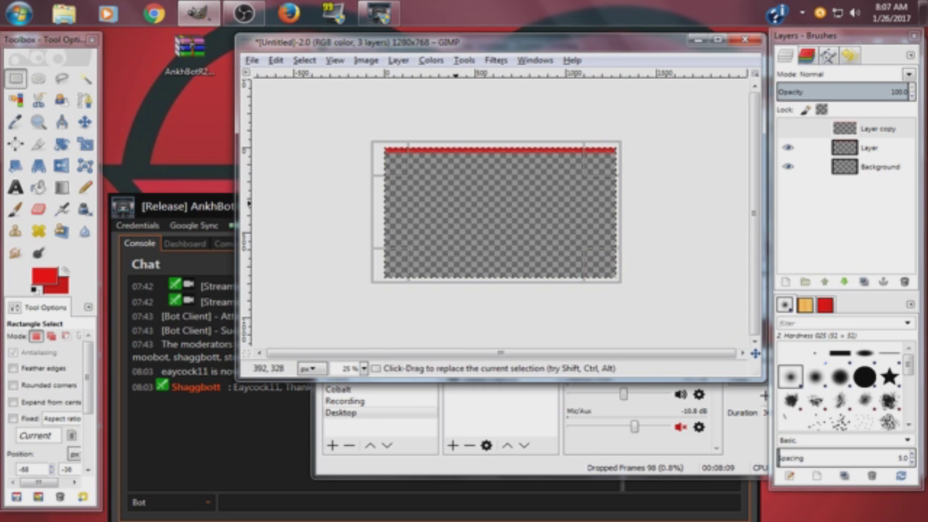
{"action": "left_click_drag", "start_coordinate": [373, 143], "coordinate": [384, 149]}
{"action": "left_click_drag", "start_coordinate": [611, 271], "coordinate": [606, 268]}
{"action": "left_click", "coordinate": [788, 128]}
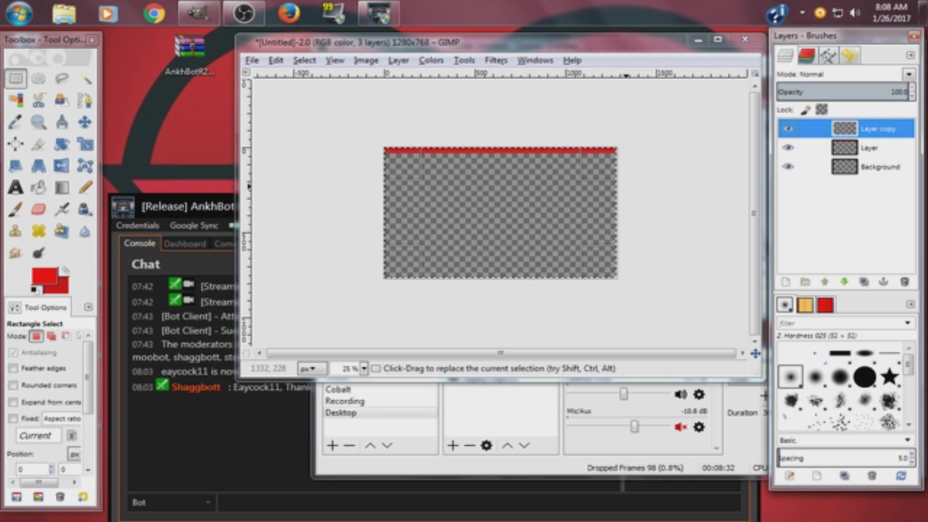
Flip the selected content of Layer copy vertically to place a red strip along the canvas's lower edge.
{"action": "left_click", "coordinate": [62, 165]}
{"action": "left_click", "coordinate": [22, 377]}
{"action": "left_click", "coordinate": [433, 206]}
{"action": "left_click", "coordinate": [877, 130]}
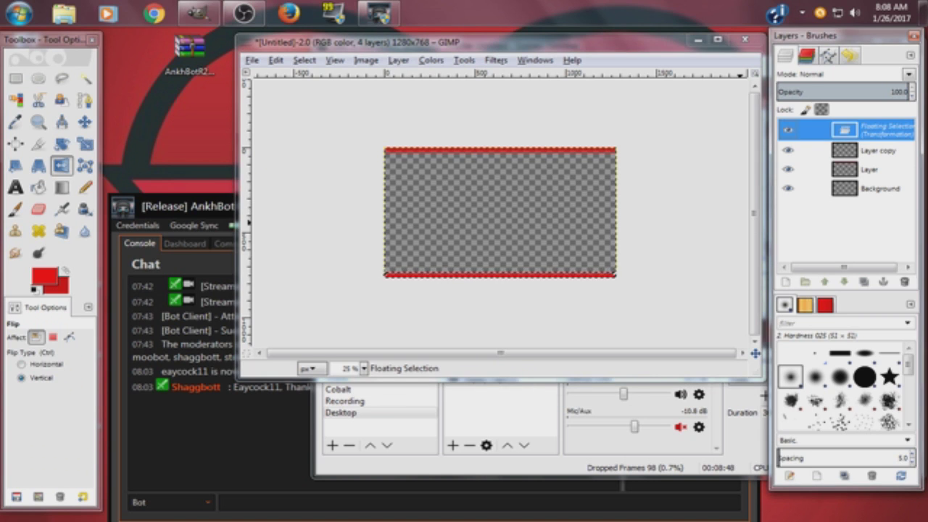
{"action": "left_click", "coordinate": [16, 79]}
{"action": "mouse_move", "coordinate": [870, 131]}
{"action": "left_mouse_down"}
{"action": "mouse_move", "coordinate": [889, 155]}
{"action": "mouse_move", "coordinate": [877, 133]}
{"action": "left_mouse_up"}
{"action": "left_click", "coordinate": [788, 130]}
{"action": "left_click", "coordinate": [787, 130]}
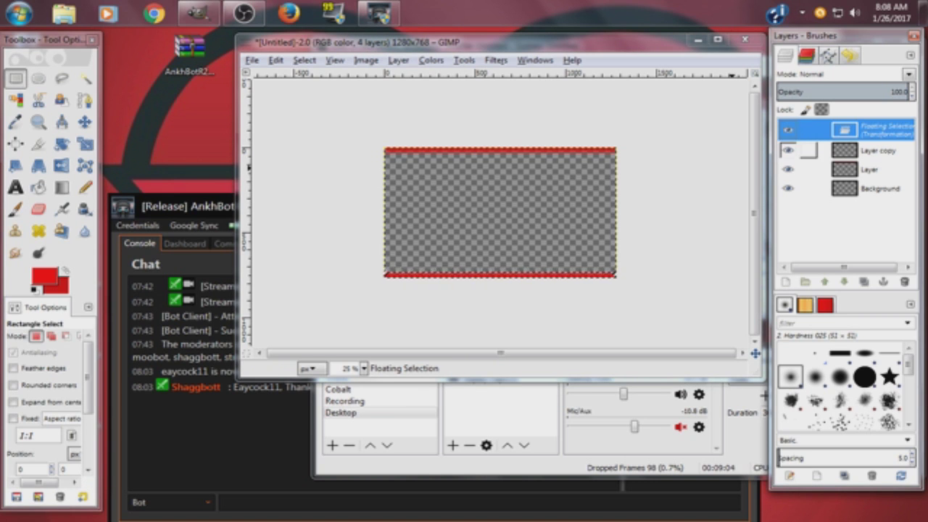
{"action": "right_click", "coordinate": [869, 126]}
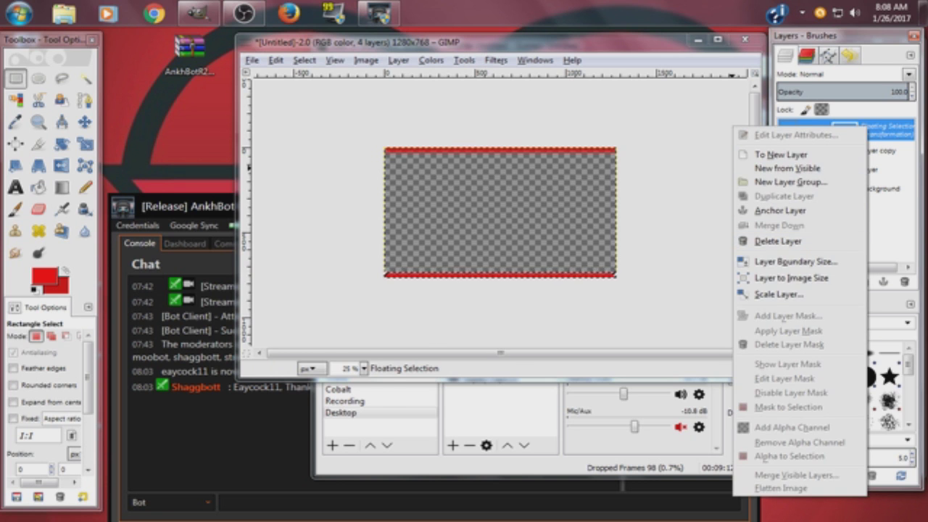
{"action": "left_click", "coordinate": [885, 218]}
Create a new layer from the visible image and delete the Layer copy layer.
{"action": "right_click", "coordinate": [857, 170]}
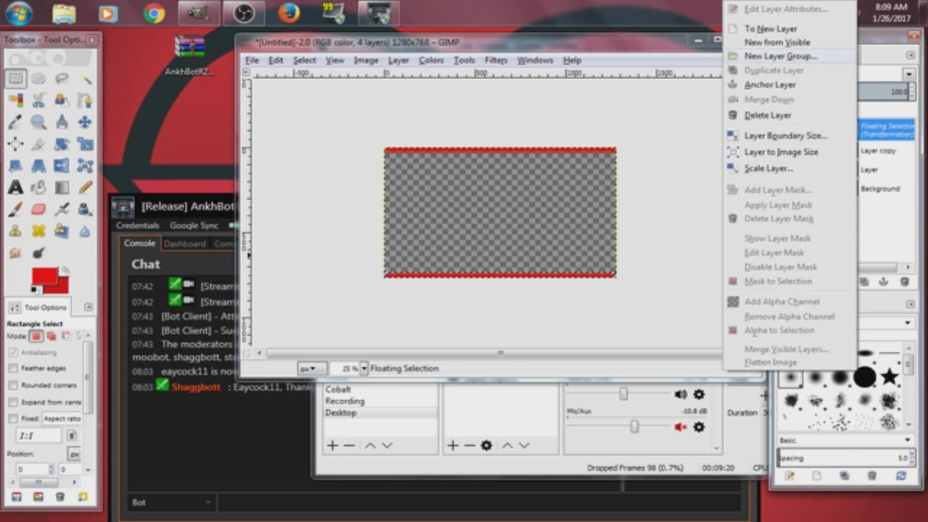
{"action": "left_click", "coordinate": [776, 43]}
{"action": "left_click", "coordinate": [787, 150], "text": "shift"}
{"action": "right_click", "coordinate": [878, 129]}
{"action": "left_click", "coordinate": [794, 247]}
{"action": "right_click", "coordinate": [878, 147]}
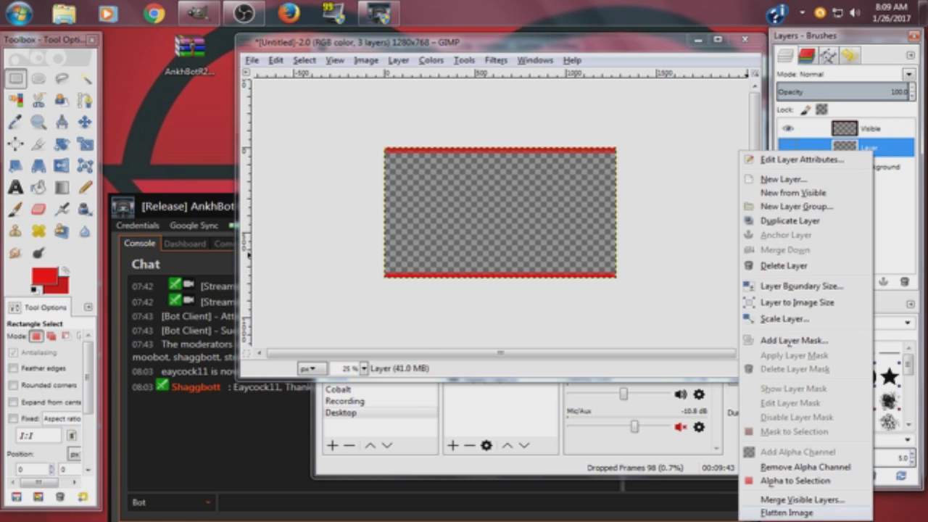
{"action": "left_click", "coordinate": [797, 513]}
{"action": "key", "text": "ctrl+z"}
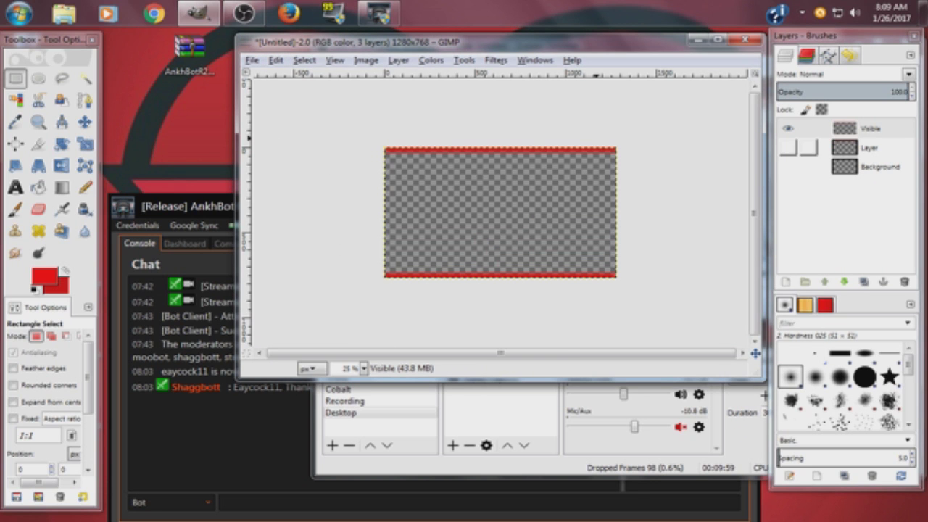
Delete the layer named Layer and make the Background layer visible.
{"action": "right_click", "coordinate": [870, 147]}
{"action": "left_click", "coordinate": [797, 262]}
{"action": "left_click", "coordinate": [788, 147]}
{"action": "left_click", "coordinate": [788, 128]}
{"action": "left_click", "coordinate": [787, 129]}
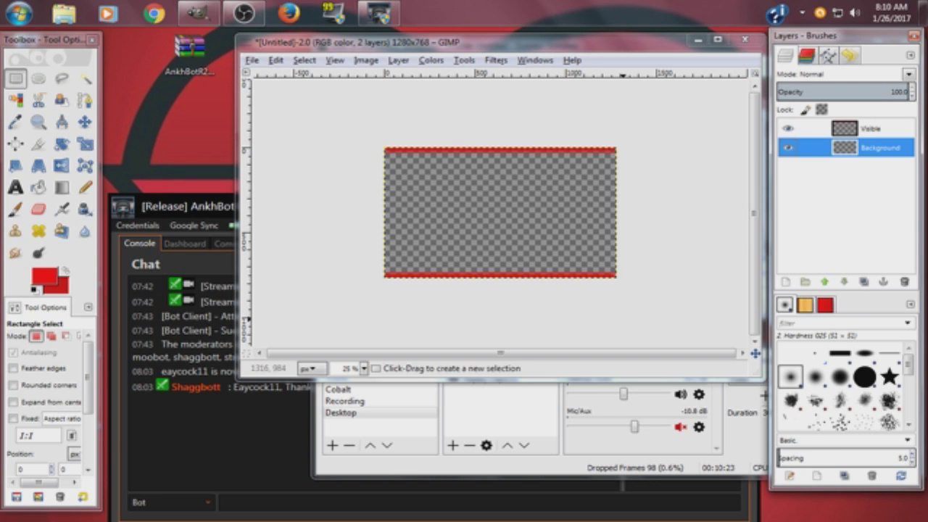
Make a narrow rectangular selection along the canvas's left edge, spanning its full height.
{"action": "left_click_drag", "start_coordinate": [382, 147], "coordinate": [392, 287]}
{"action": "left_click", "coordinate": [412, 297]}
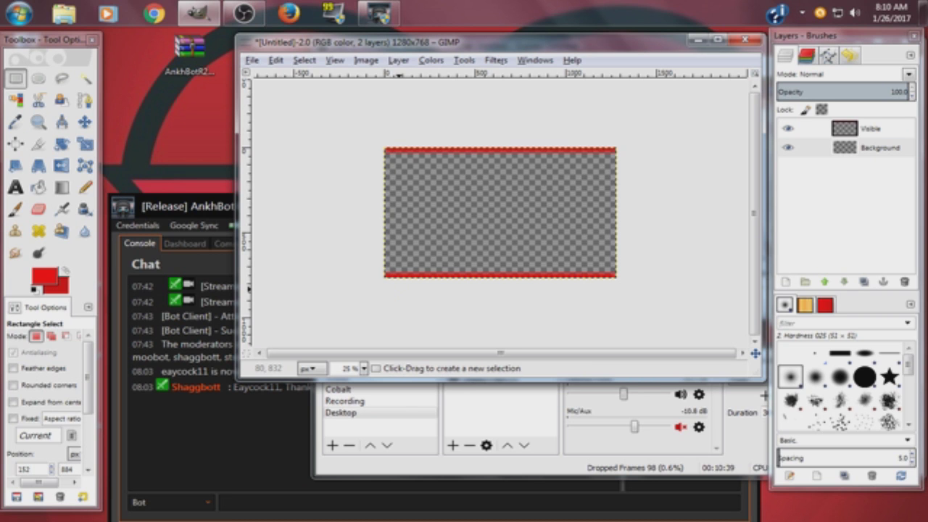
{"action": "scroll", "coordinate": [399, 289], "scroll_direction": "up", "scroll_amount": 2}
{"action": "left_click_drag", "start_coordinate": [269, 83], "coordinate": [278, 344]}
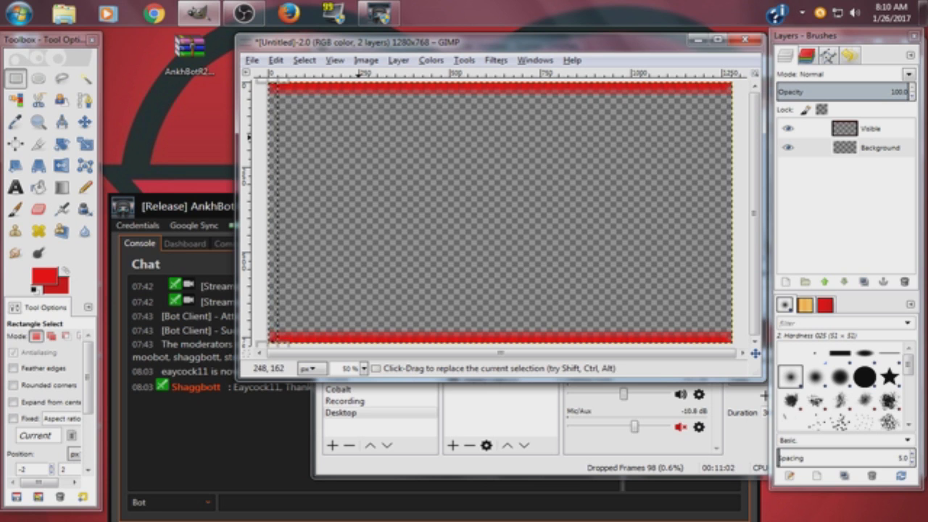
Fill the selected strip along the left edge with red on the Background layer using the Blend tool.
{"action": "left_click", "coordinate": [61, 187]}
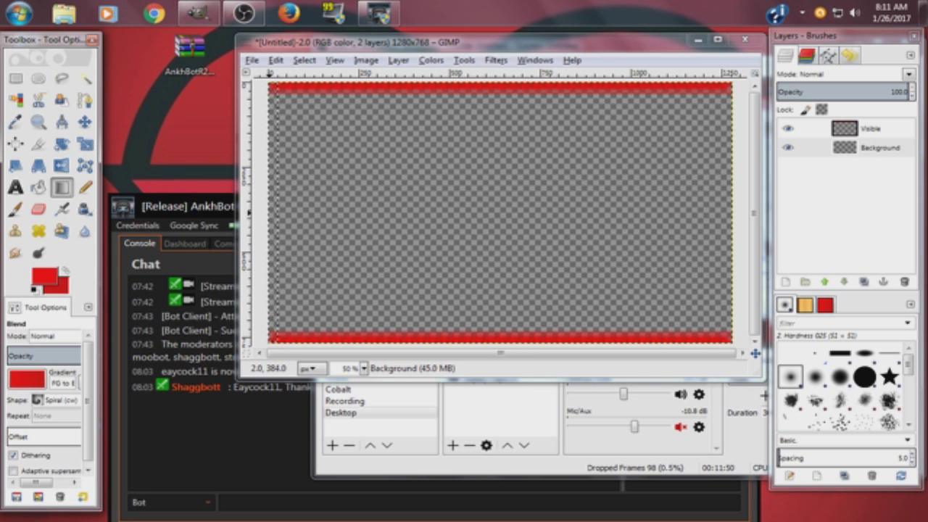
{"action": "left_click_drag", "start_coordinate": [270, 212], "coordinate": [269, 217]}
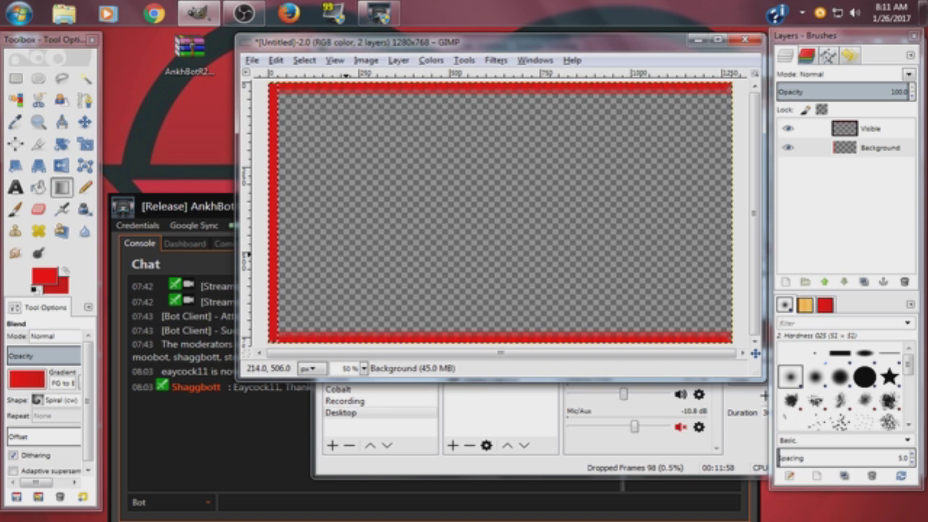
{"action": "left_click_drag", "start_coordinate": [272, 212], "coordinate": [270, 225]}
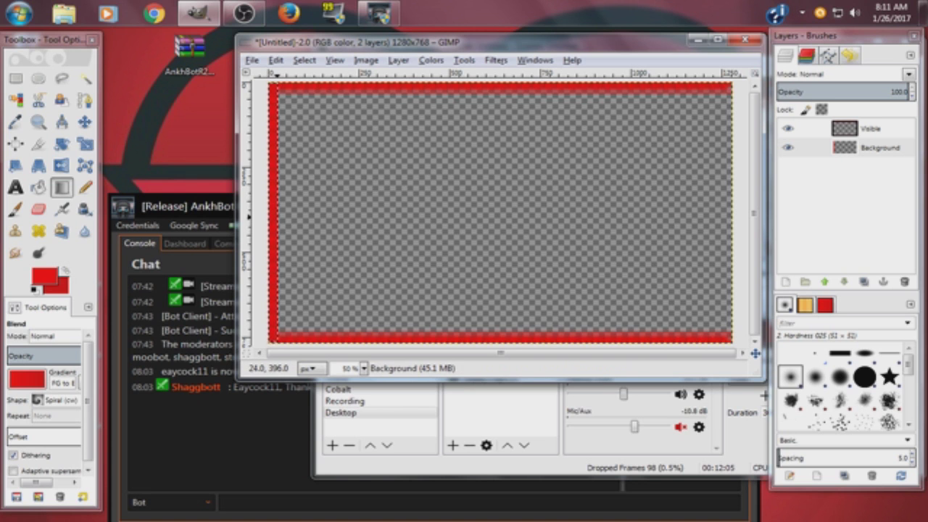
{"action": "scroll", "coordinate": [274, 210], "scroll_direction": "up", "scroll_amount": 2}
{"action": "scroll", "coordinate": [325, 212], "scroll_direction": "down", "scroll_amount": 2}
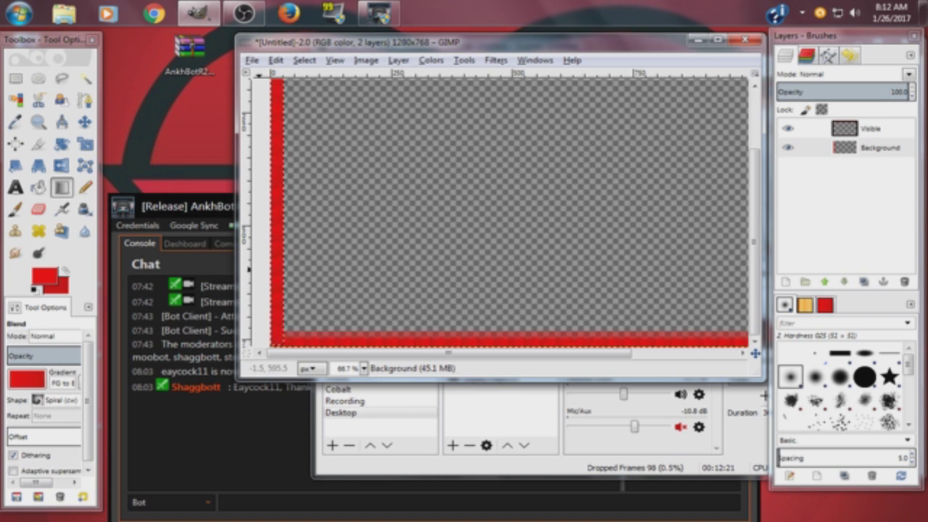
Soften the inner edge of the left red strip with the Eraser at opacity 50 and size 40.
{"action": "left_click", "coordinate": [38, 209]}
{"action": "scroll", "coordinate": [279, 91], "scroll_direction": "down", "scroll_amount": 1, "text": "ctrl"}
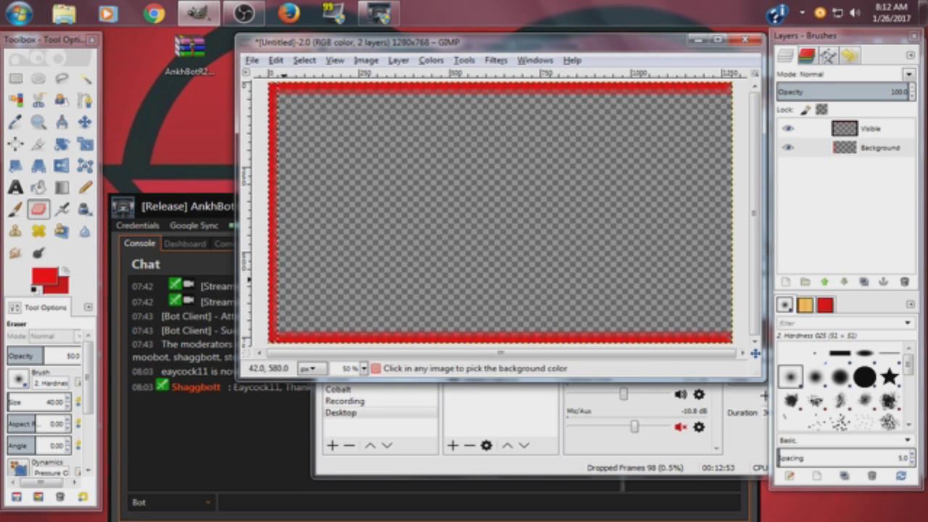
{"action": "scroll", "coordinate": [285, 281], "scroll_direction": "up", "scroll_amount": 2, "text": "ctrl"}
{"action": "scroll", "coordinate": [347, 247], "scroll_direction": "down", "scroll_amount": 2}
{"action": "scroll", "coordinate": [337, 217], "scroll_direction": "up", "scroll_amount": 7}
{"action": "scroll", "coordinate": [331, 185], "scroll_direction": "down", "scroll_amount": 7}
{"action": "scroll", "coordinate": [329, 183], "scroll_direction": "up", "scroll_amount": 5}
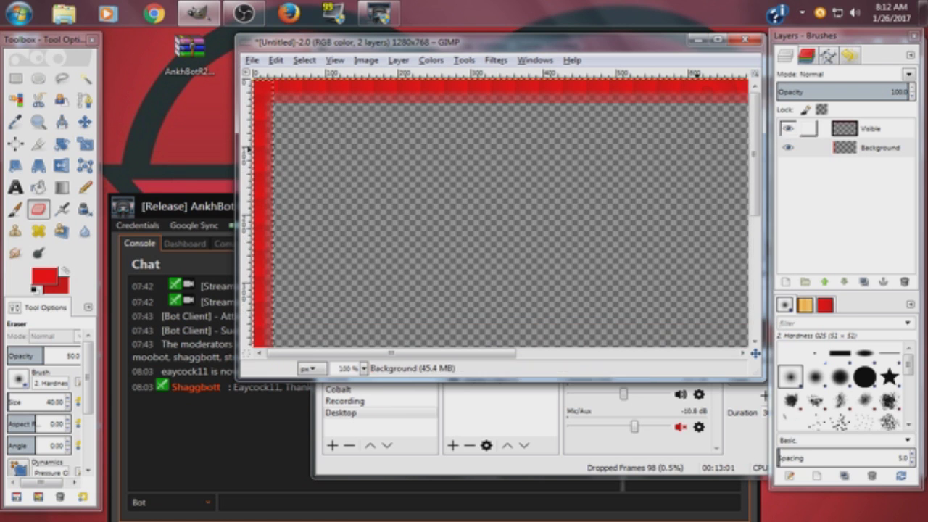
Select the Background layer and make a rectangular selection covering the entire canvas.
{"action": "left_click", "coordinate": [870, 147]}
{"action": "scroll", "coordinate": [427, 210], "scroll_direction": "down", "scroll_amount": 3, "text": "ctrl"}
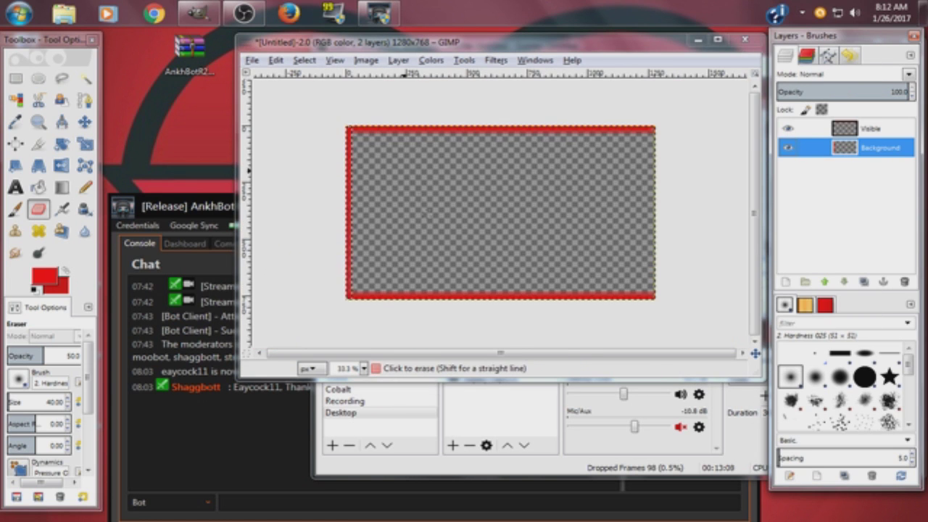
{"action": "right_click", "coordinate": [880, 149]}
{"action": "left_click", "coordinate": [878, 148]}
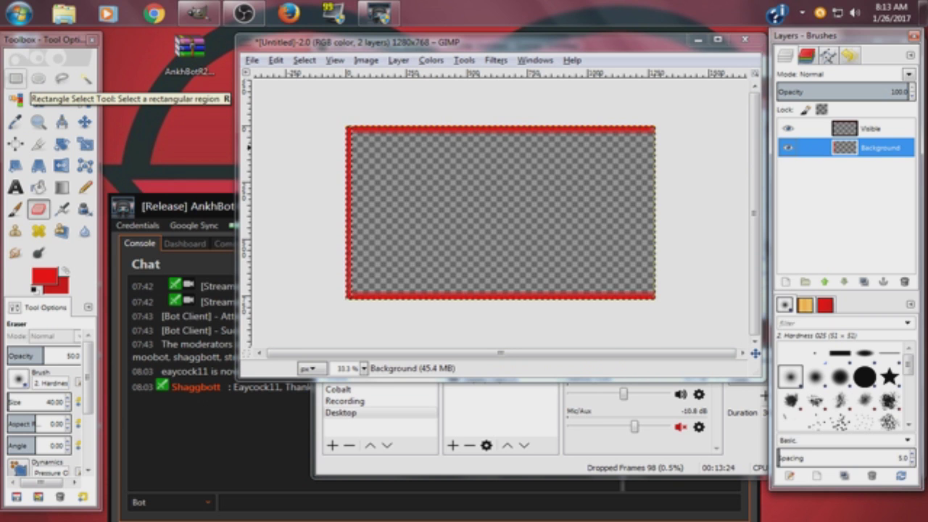
{"action": "left_click", "coordinate": [16, 78]}
{"action": "left_click_drag", "start_coordinate": [345, 125], "coordinate": [654, 296]}
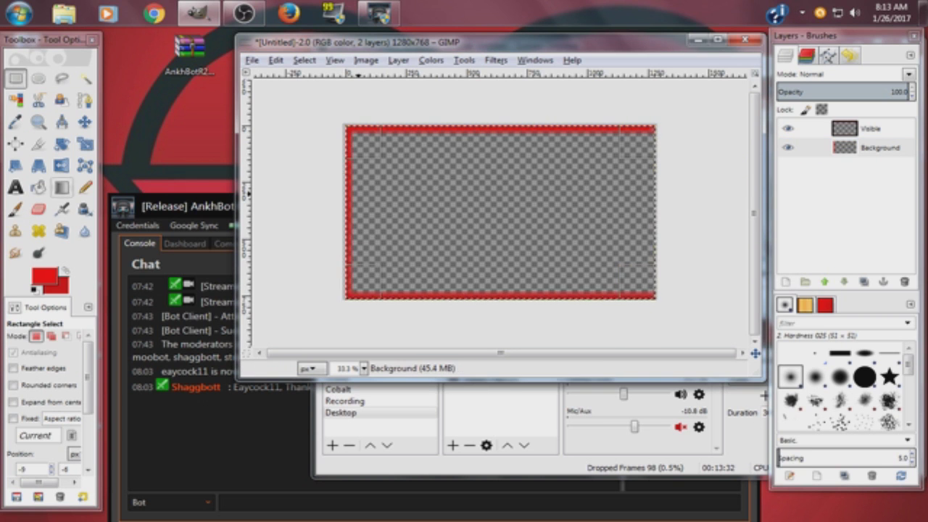
Flip the selected vertical strip horizontally across the canvas and back, and create a new layer from the visible image.
{"action": "key", "text": "shift+f"}
{"action": "left_click", "coordinate": [476, 289]}
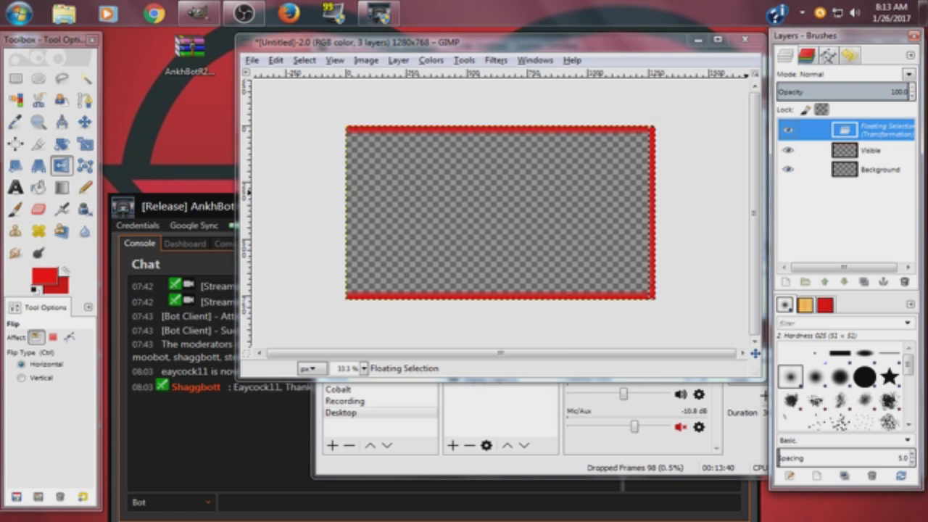
{"action": "left_click", "coordinate": [440, 218]}
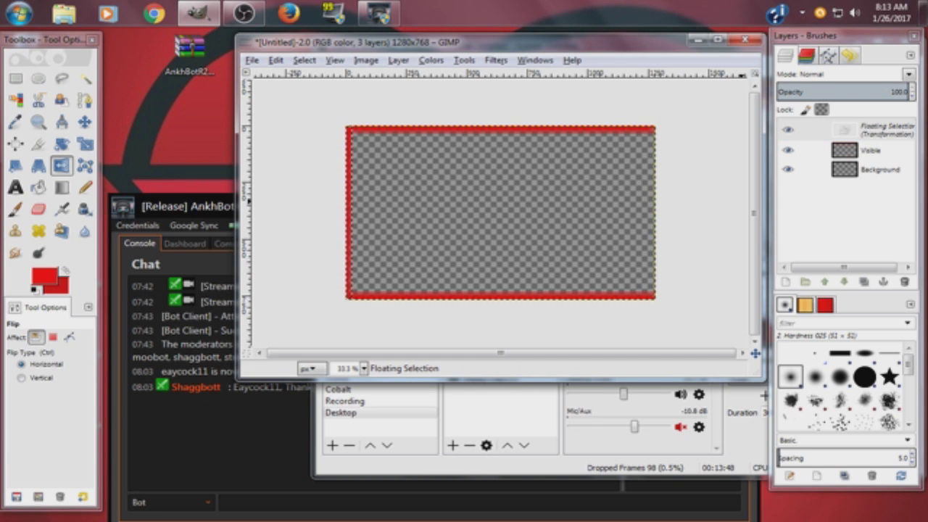
{"action": "right_click", "coordinate": [862, 131]}
{"action": "left_click", "coordinate": [790, 42]}
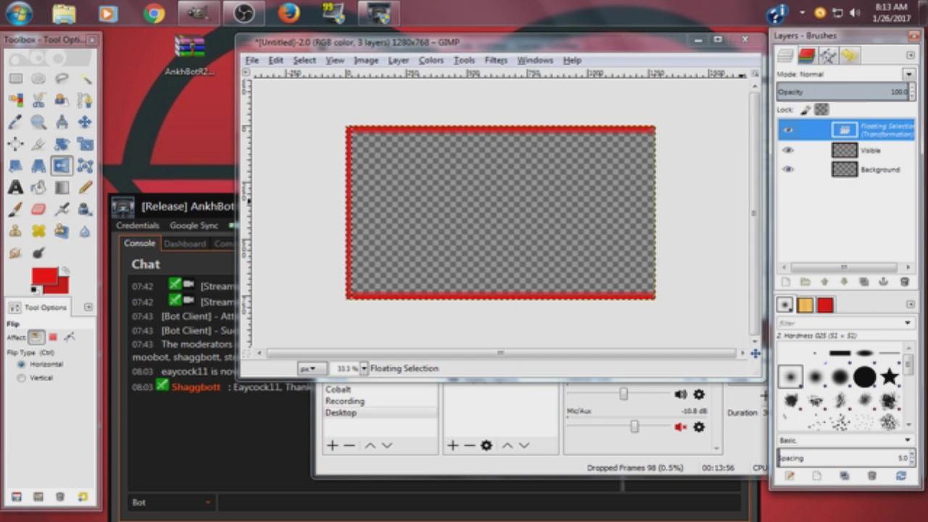
Flip the floating strip to the canvas's right edge and create another new layer from the visible image.
{"action": "left_click", "coordinate": [562, 239]}
{"action": "right_click", "coordinate": [819, 188]}
{"action": "left_click", "coordinate": [768, 42]}
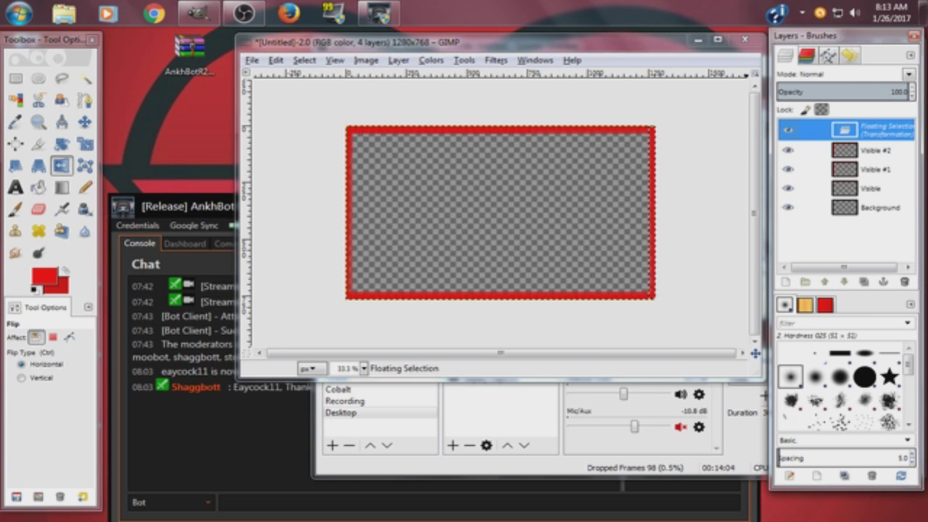
Toggle the visibility of the Visible #1, Visible and Background layers off and on to check the frame.
{"action": "left_click", "coordinate": [788, 169]}
{"action": "left_click", "coordinate": [788, 188]}
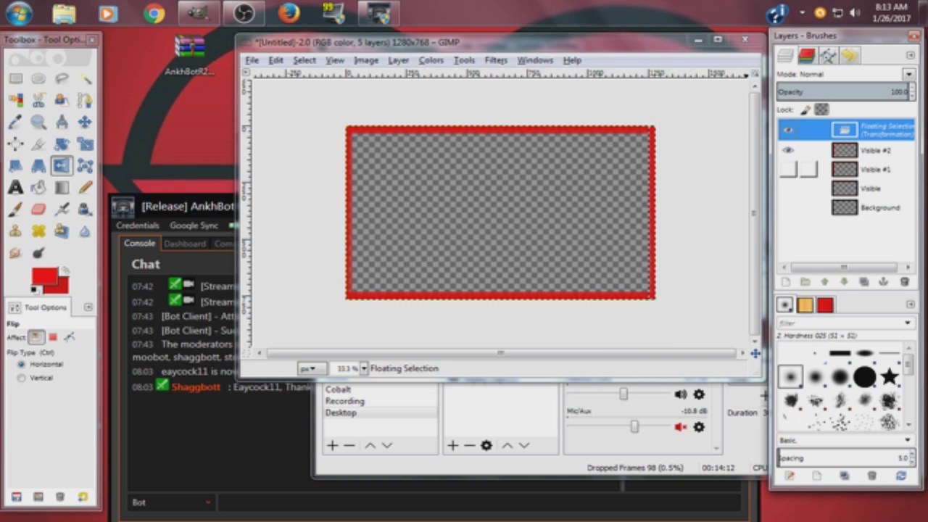
{"action": "left_click", "coordinate": [788, 207]}
{"action": "left_click", "coordinate": [787, 189]}
{"action": "left_click", "coordinate": [788, 169]}
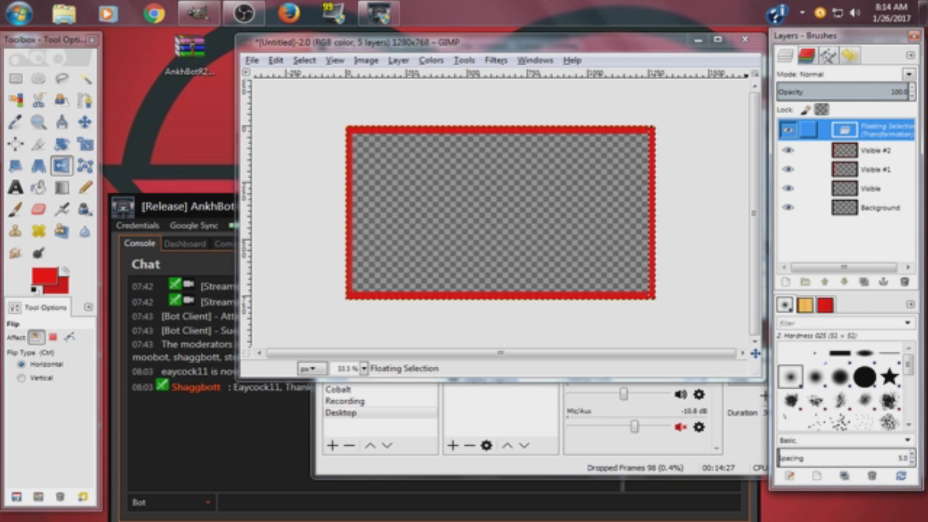
Create a new layer from the visible frame, anchor the floating selection, and hide the older layers.
{"action": "right_click", "coordinate": [808, 130]}
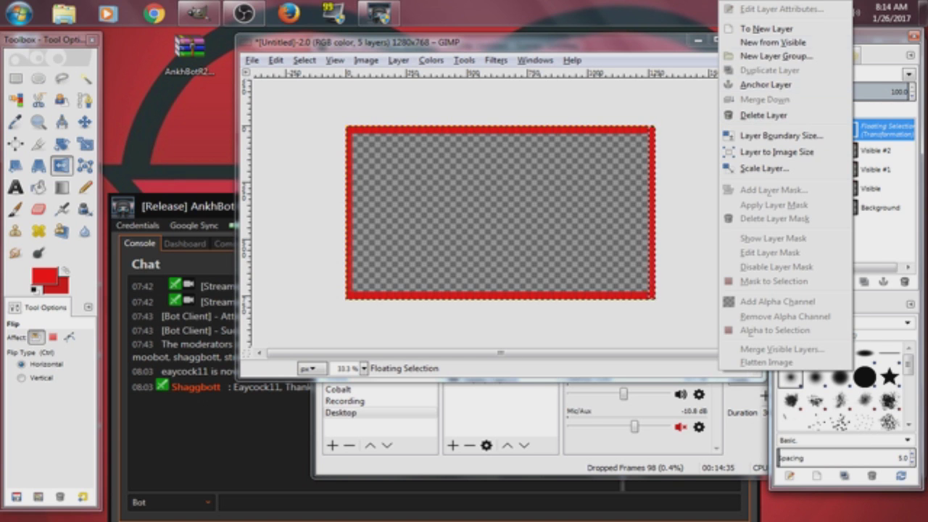
{"action": "left_click", "coordinate": [761, 85]}
{"action": "left_click", "coordinate": [788, 185]}
{"action": "left_click", "coordinate": [788, 205]}
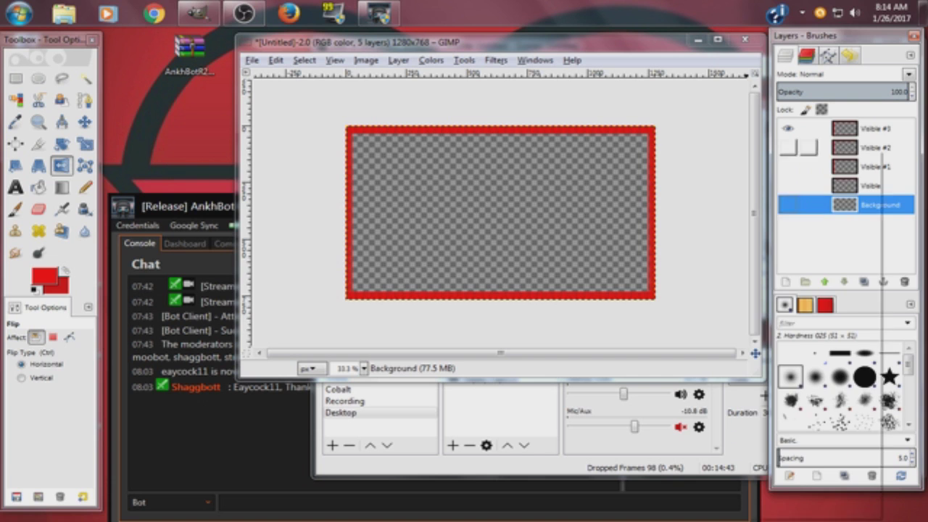
Delete the Visible #2, Visible #1 and Visible layers, and show the Background layer under Visible #3.
{"action": "right_click", "coordinate": [879, 148]}
{"action": "left_click", "coordinate": [790, 264]}
{"action": "right_click", "coordinate": [873, 148]}
{"action": "left_click", "coordinate": [786, 264]}
{"action": "right_click", "coordinate": [872, 151]}
{"action": "left_click", "coordinate": [783, 266]}
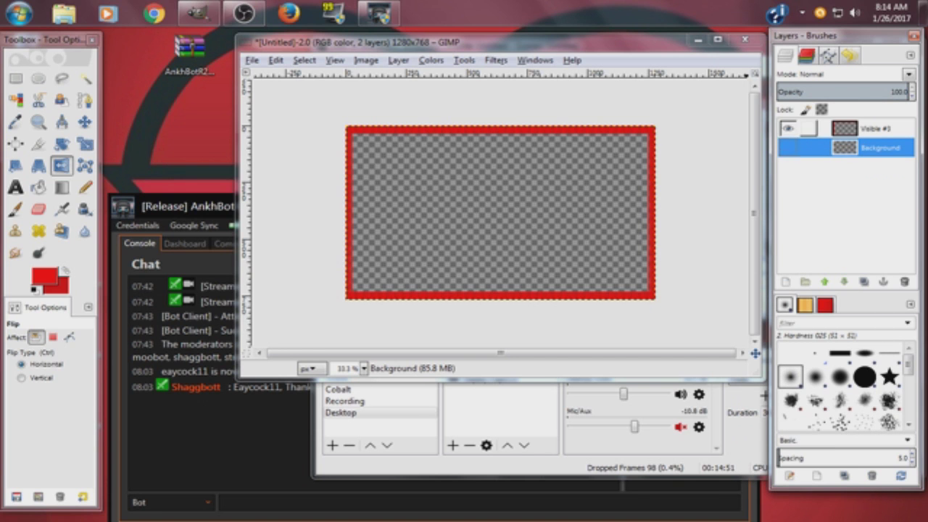
{"action": "left_click", "coordinate": [787, 128]}
{"action": "left_click", "coordinate": [788, 147]}
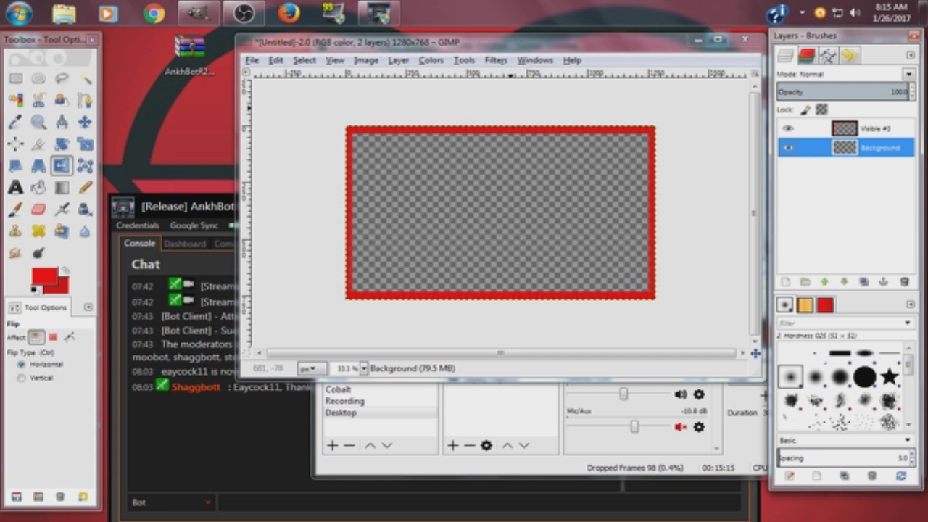
Switch to OBS, add a new Video Capture Device source to the Desktop scene, and remove it again.
{"action": "left_click", "coordinate": [478, 421]}
{"action": "right_click", "coordinate": [492, 379]}
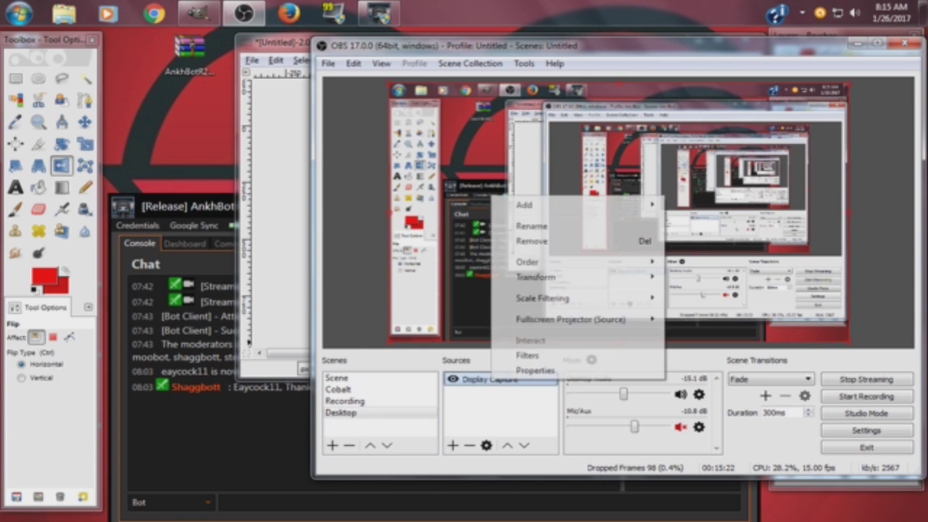
{"action": "left_click", "coordinate": [452, 445]}
{"action": "left_click", "coordinate": [519, 405]}
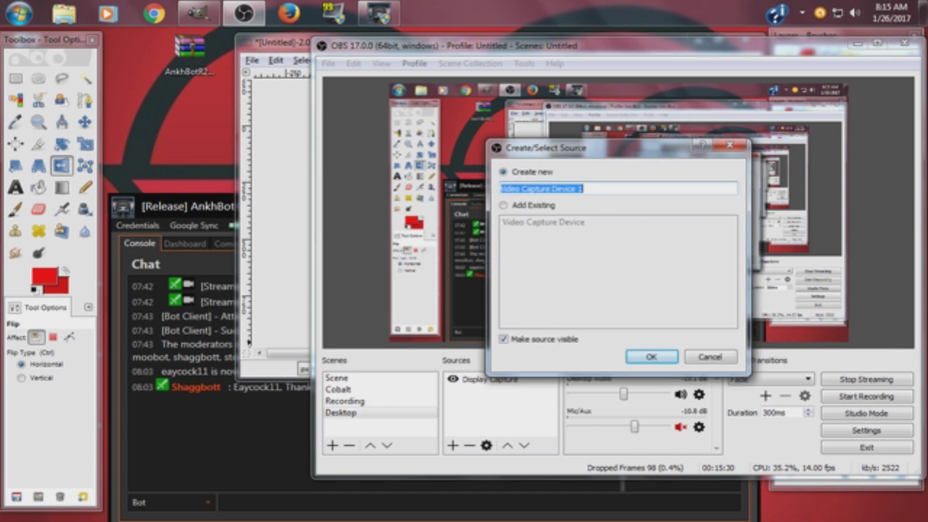
{"action": "left_click", "coordinate": [648, 356]}
{"action": "left_click", "coordinate": [782, 445]}
{"action": "right_click", "coordinate": [506, 379]}
{"action": "left_click", "coordinate": [547, 215]}
{"action": "left_click", "coordinate": [662, 281]}
Add a Window Capture source showing the GIMP window to the Desktop scene and enlarge it to fill the preview.
{"action": "left_click", "coordinate": [455, 445]}
{"action": "left_click", "coordinate": [520, 418]}
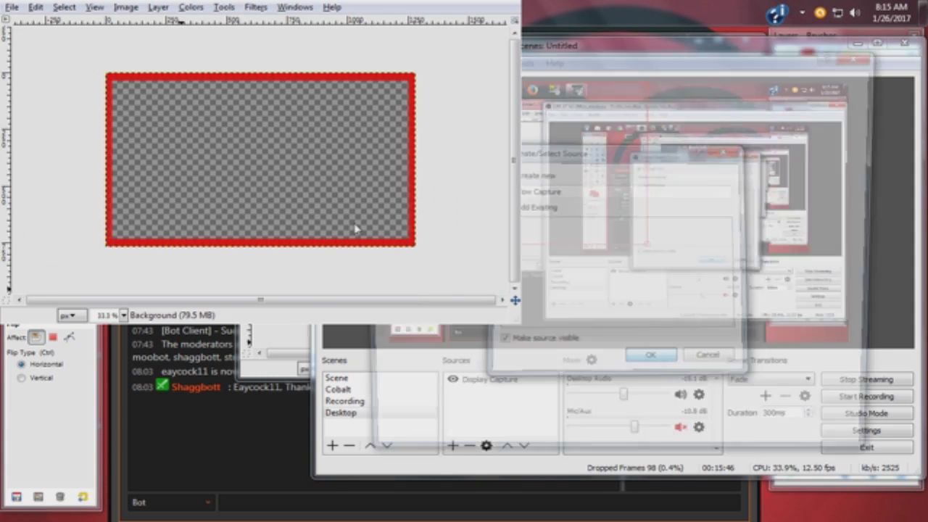
{"action": "left_click", "coordinate": [648, 356]}
{"action": "left_click", "coordinate": [776, 445]}
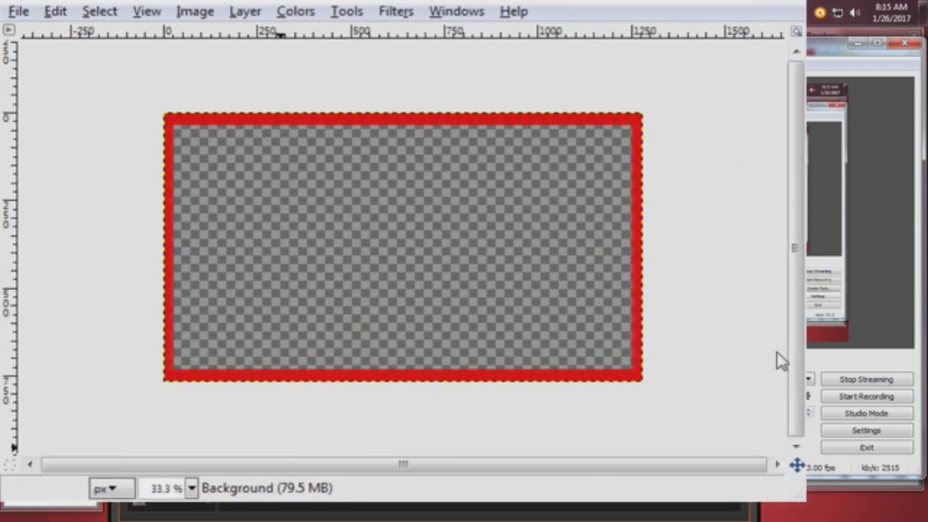
{"action": "left_click_drag", "start_coordinate": [777, 352], "coordinate": [802, 341]}
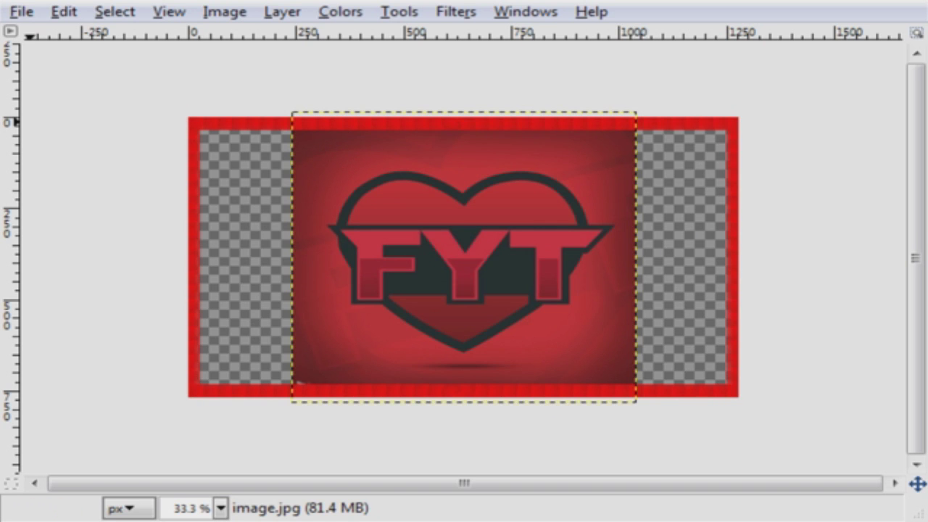
Scale the image.jpg logo layer down to about 175 px wide and move it into the red frame's lower-right inner corner.
{"action": "left_click_drag", "start_coordinate": [271, 95], "coordinate": [490, 245]}
{"action": "left_click_drag", "start_coordinate": [86, 186], "coordinate": [115, 186]}
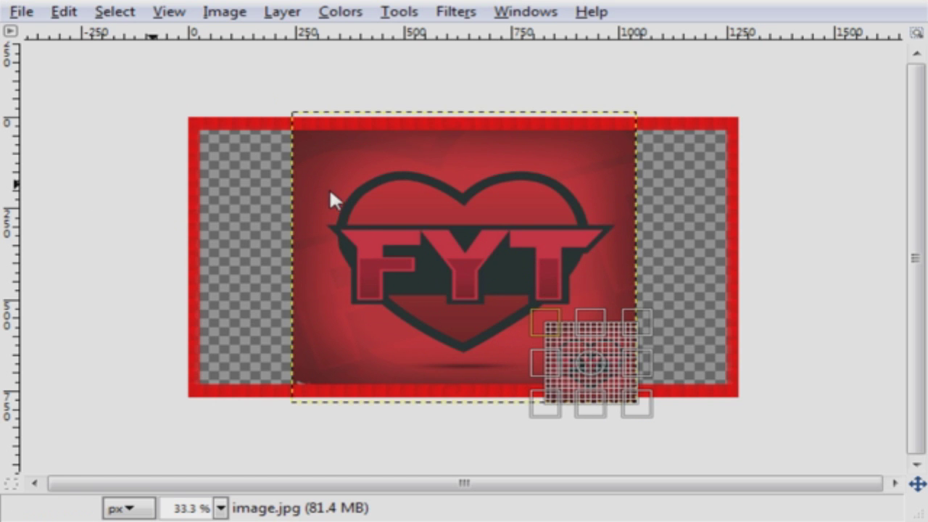
{"action": "left_click", "coordinate": [331, 190]}
{"action": "left_click_drag", "start_coordinate": [98, 111], "coordinate": [398, 337]}
{"action": "left_click", "coordinate": [527, 312]}
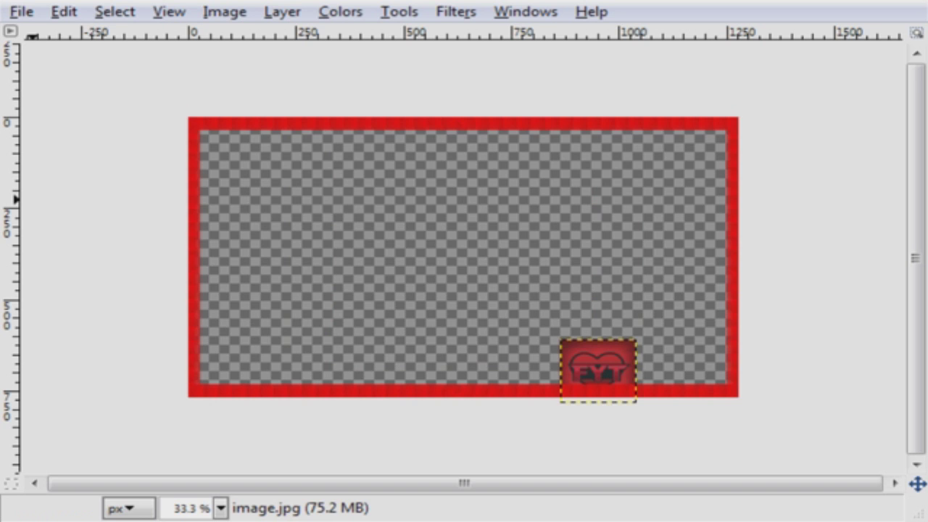
{"action": "left_click_drag", "start_coordinate": [575, 337], "coordinate": [664, 337]}
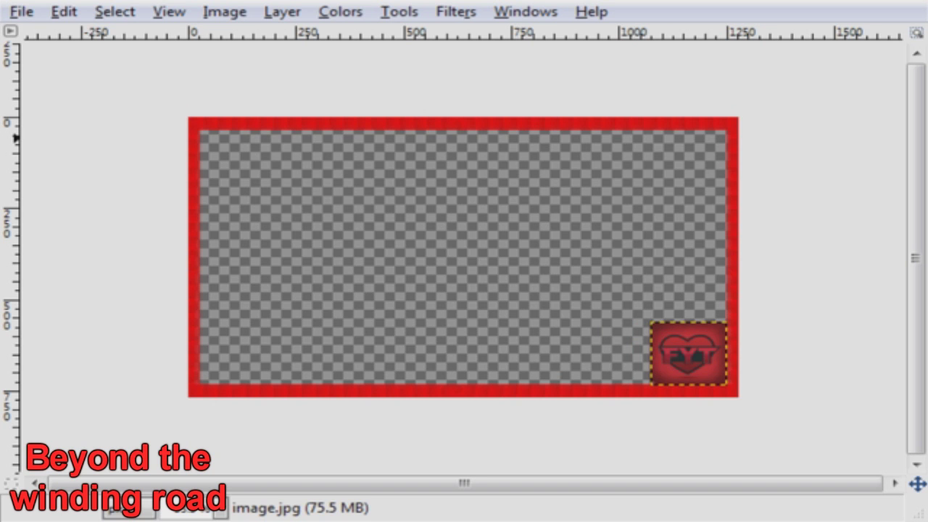
Trace the FYT heart logo with Free Select from the right lobe around the banner's right tip to beside the T's stem.
{"action": "scroll", "coordinate": [839, 362], "scroll_direction": "up", "scroll_amount": 4, "text": "ctrl"}
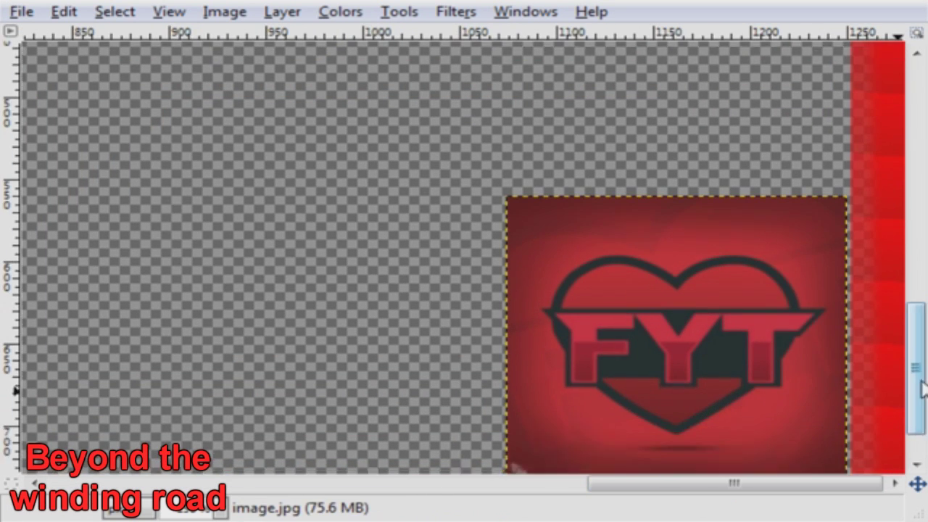
{"action": "scroll", "coordinate": [921, 389], "scroll_direction": "down", "scroll_amount": 1}
{"action": "left_click", "coordinate": [763, 232]}
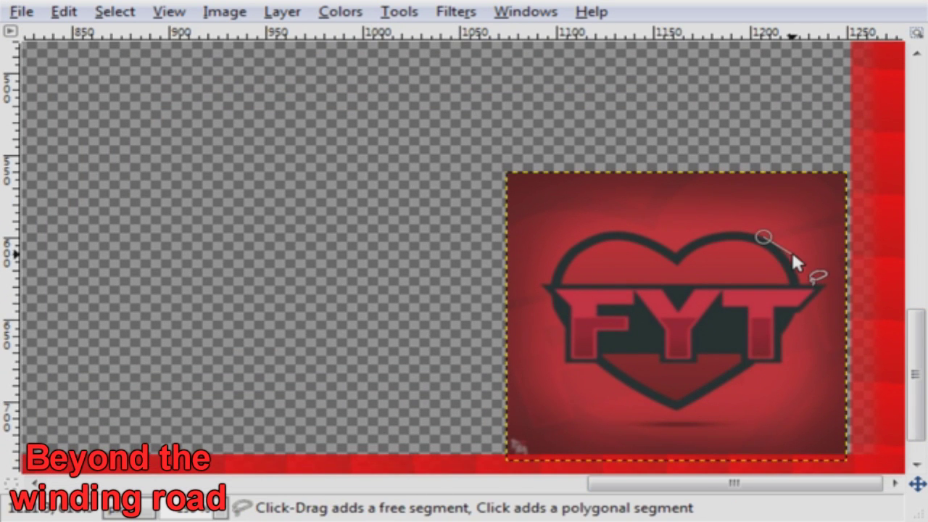
{"action": "scroll", "coordinate": [790, 249], "scroll_direction": "up", "scroll_amount": 2, "text": "ctrl"}
{"action": "left_click", "coordinate": [756, 231]}
{"action": "left_click", "coordinate": [772, 242]}
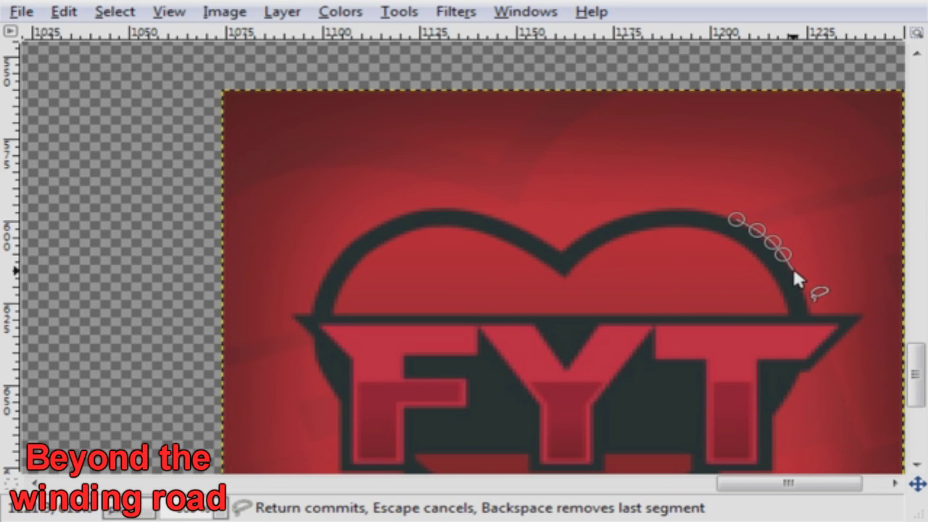
{"action": "left_click", "coordinate": [861, 313]}
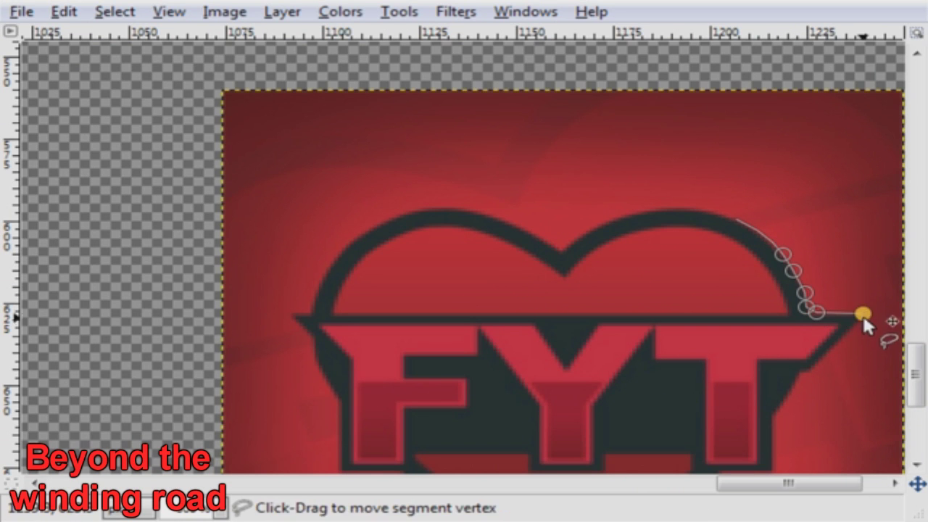
{"action": "left_click", "coordinate": [807, 371]}
{"action": "left_click", "coordinate": [772, 410]}
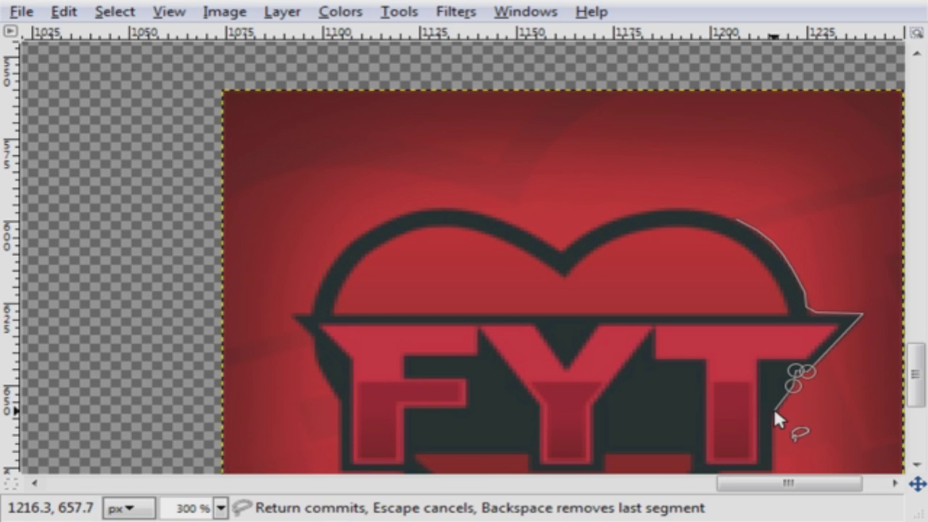
Extend the outline around the T's foot, down the lower-right edge to the heart's point and up the lower-left edge.
{"action": "scroll", "coordinate": [772, 410], "scroll_direction": "down", "scroll_amount": 2}
{"action": "left_click", "coordinate": [773, 365]}
{"action": "left_click", "coordinate": [720, 364]}
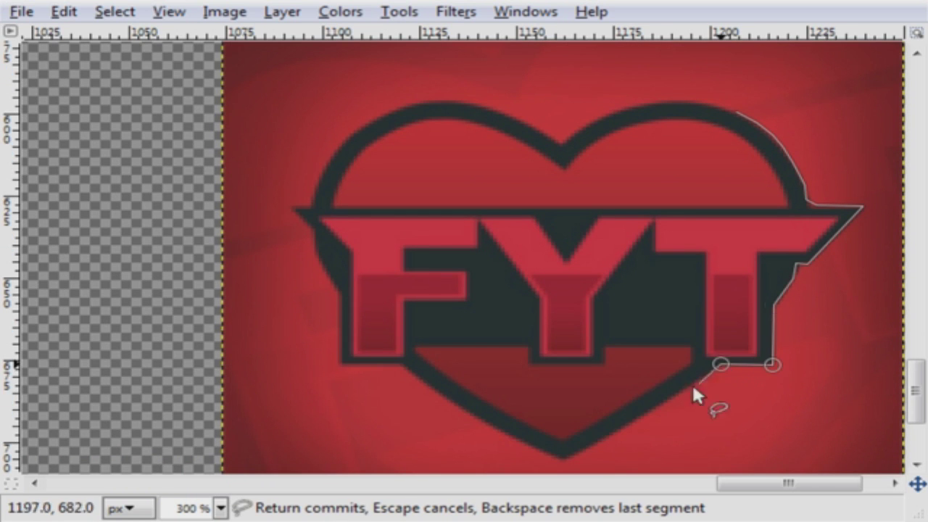
{"action": "left_click", "coordinate": [671, 397]}
{"action": "left_click", "coordinate": [647, 411]}
{"action": "left_click", "coordinate": [619, 427]}
{"action": "left_click", "coordinate": [602, 437]}
{"action": "left_click", "coordinate": [566, 458]}
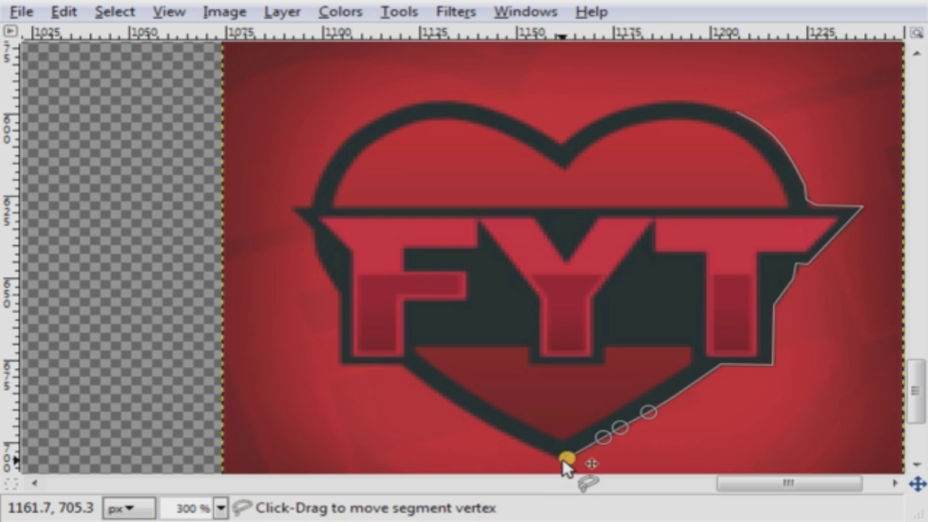
{"action": "left_click", "coordinate": [419, 384]}
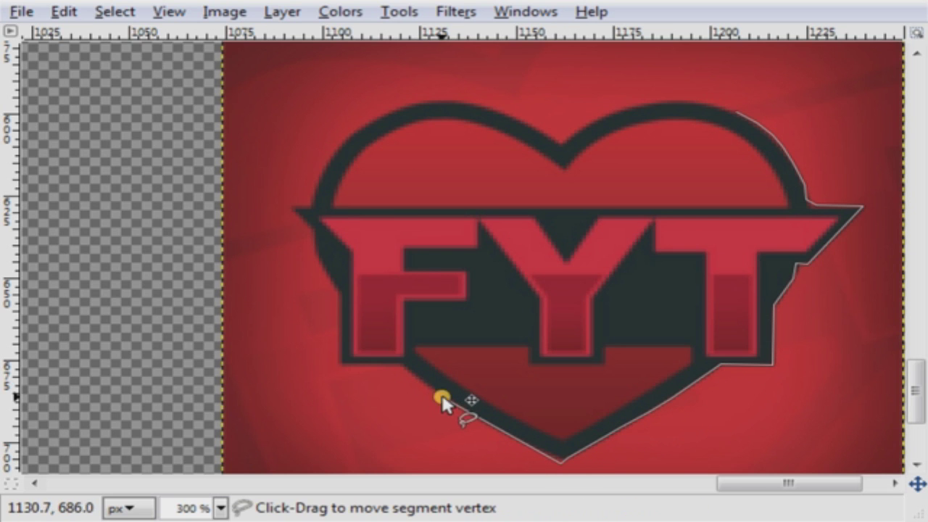
Continue the outline around the F's foot and up the heart's left side to the banner's left tip.
{"action": "left_click", "coordinate": [342, 364]}
{"action": "left_click", "coordinate": [340, 292]}
{"action": "left_click", "coordinate": [322, 268]}
{"action": "left_click", "coordinate": [315, 252]}
{"action": "left_click", "coordinate": [311, 228]}
{"action": "left_click", "coordinate": [289, 209]}
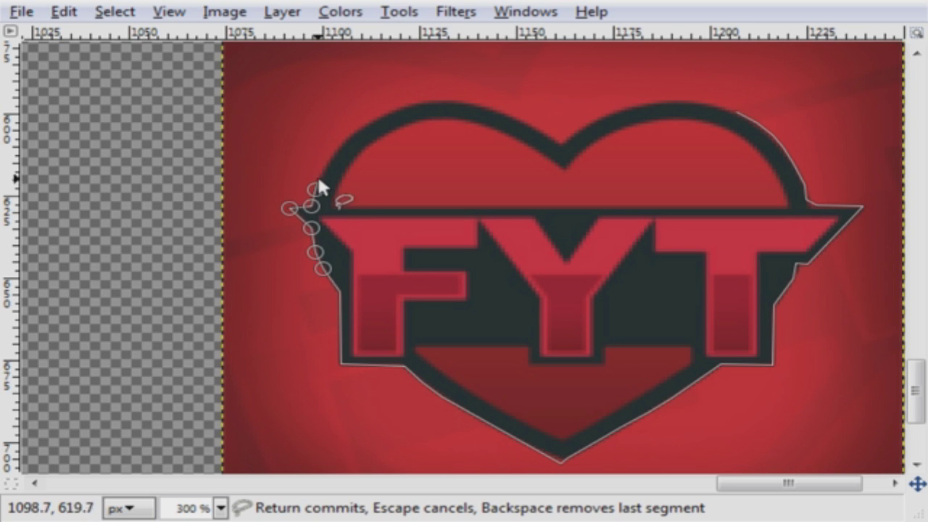
Continue the outline up and over the heart's left lobe towards the central notch.
{"action": "left_click", "coordinate": [321, 171]}
{"action": "left_click", "coordinate": [330, 158]}
{"action": "left_click", "coordinate": [343, 143]}
{"action": "left_click", "coordinate": [353, 135]}
{"action": "left_click", "coordinate": [369, 124]}
{"action": "left_click", "coordinate": [388, 114]}
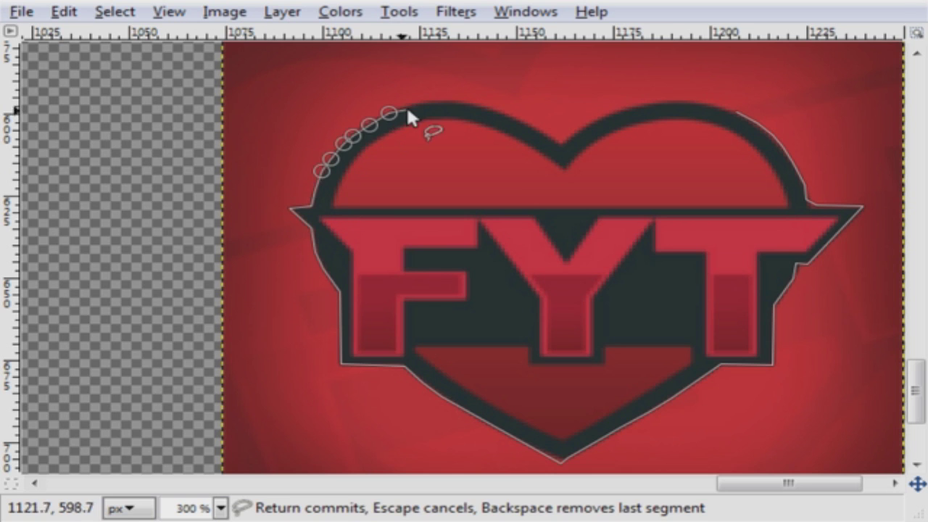
{"action": "left_click", "coordinate": [431, 102]}
{"action": "left_click", "coordinate": [449, 101]}
{"action": "left_click", "coordinate": [465, 102]}
{"action": "left_click", "coordinate": [481, 107]}
{"action": "left_click", "coordinate": [497, 110]}
{"action": "left_click", "coordinate": [513, 114]}
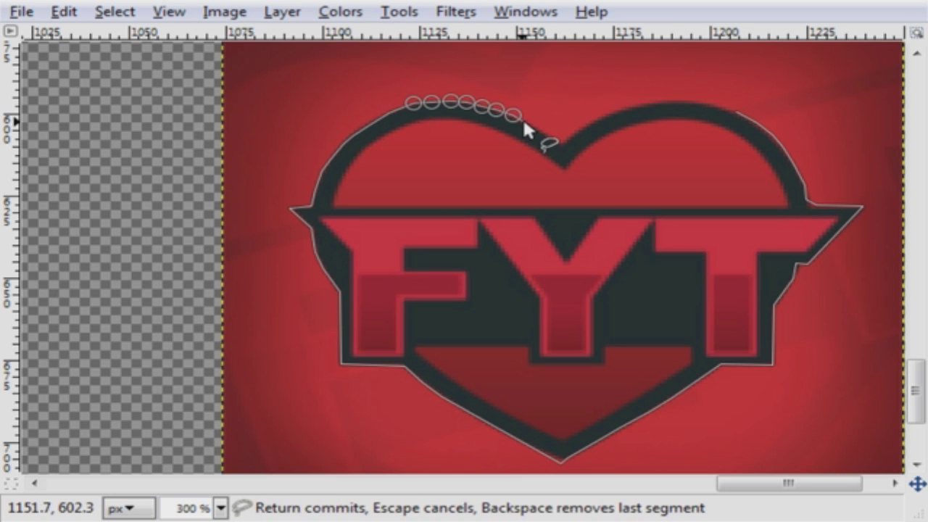
Carry the outline through the central notch and over the right lobe, and close it into a selection.
{"action": "left_click", "coordinate": [572, 141]}
{"action": "left_click_drag", "start_coordinate": [572, 139], "coordinate": [562, 145]}
{"action": "left_click", "coordinate": [574, 131]}
{"action": "left_click", "coordinate": [584, 126]}
{"action": "left_click", "coordinate": [596, 117]}
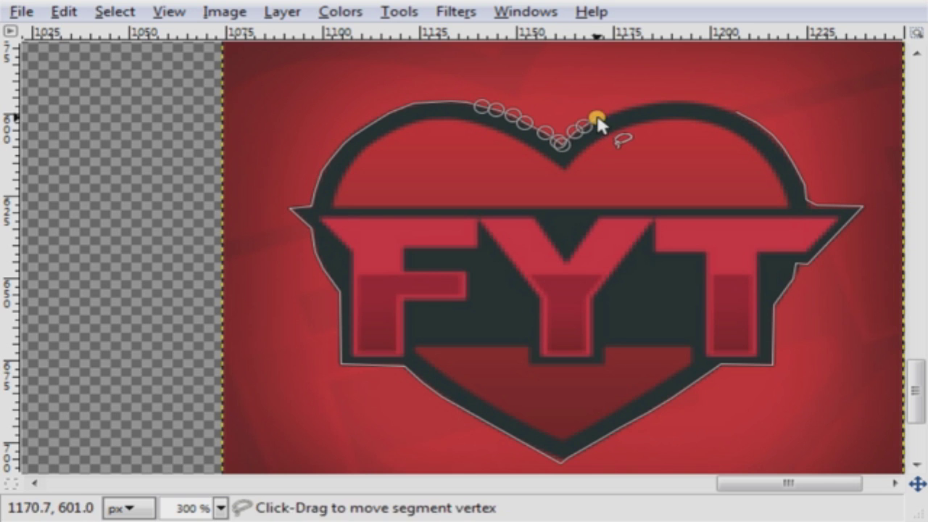
{"action": "left_click", "coordinate": [622, 109]}
{"action": "left_click", "coordinate": [638, 105]}
{"action": "left_click", "coordinate": [660, 103]}
{"action": "left_click", "coordinate": [679, 102]}
{"action": "left_click", "coordinate": [692, 102]}
{"action": "left_click", "coordinate": [725, 110]}
{"action": "key", "text": "Return"}
Move the image.jpg logo layer away with the Move tool and bring it back to the frame's corner.
{"action": "key", "text": "shift+e"}
{"action": "key", "text": "m"}
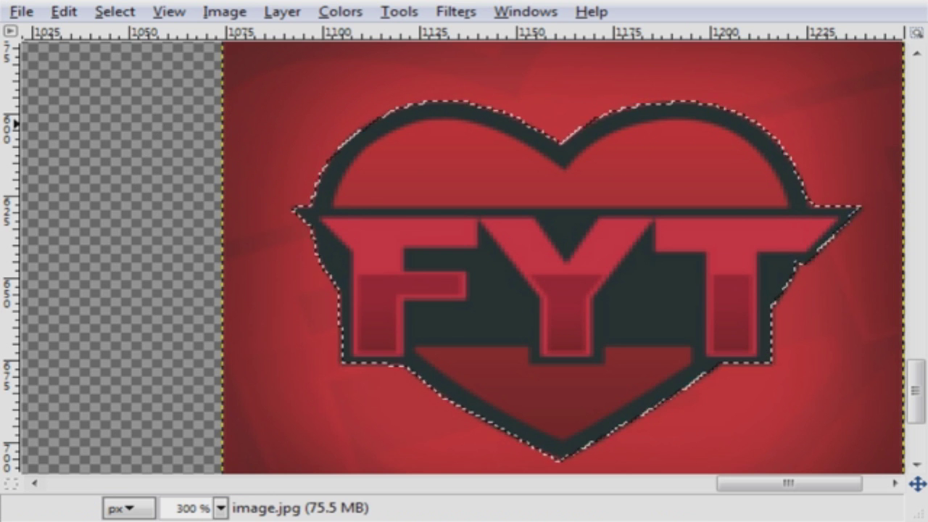
{"action": "left_click_drag", "start_coordinate": [504, 190], "coordinate": [1, 159]}
{"action": "left_click_drag", "start_coordinate": [26, 240], "coordinate": [670, 218]}
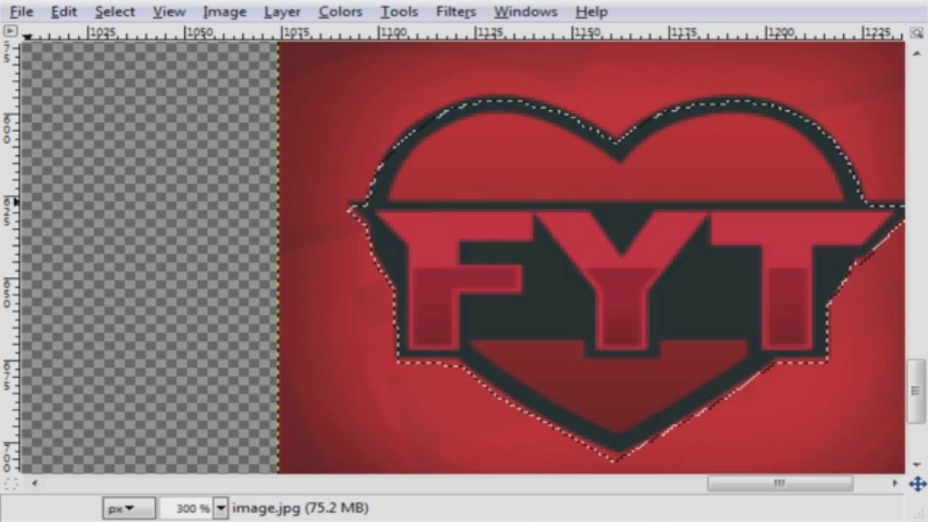
Try out Free Select by placing loose polygon points around the logo's upper-left area.
{"action": "key", "text": "f"}
{"action": "left_click", "coordinate": [298, 169]}
{"action": "left_click", "coordinate": [384, 79]}
{"action": "left_click", "coordinate": [481, 68]}
{"action": "left_click", "coordinate": [345, 114]}
{"action": "left_click", "coordinate": [324, 146]}
{"action": "left_click", "coordinate": [299, 175]}
{"action": "left_click", "coordinate": [312, 194]}
{"action": "left_click", "coordinate": [341, 104]}
{"action": "left_click", "coordinate": [296, 120]}
{"action": "left_click", "coordinate": [307, 144]}
Try a rectangular selection around the whole FYT heart and drop it.
{"action": "key", "text": "r"}
{"action": "mouse_move", "coordinate": [351, 98]}
{"action": "left_mouse_down"}
{"action": "mouse_move", "coordinate": [910, 430]}
{"action": "mouse_move", "coordinate": [818, 379]}
{"action": "mouse_move", "coordinate": [902, 456]}
{"action": "left_mouse_up"}
{"action": "left_click_drag", "start_coordinate": [384, 180], "coordinate": [662, 184]}
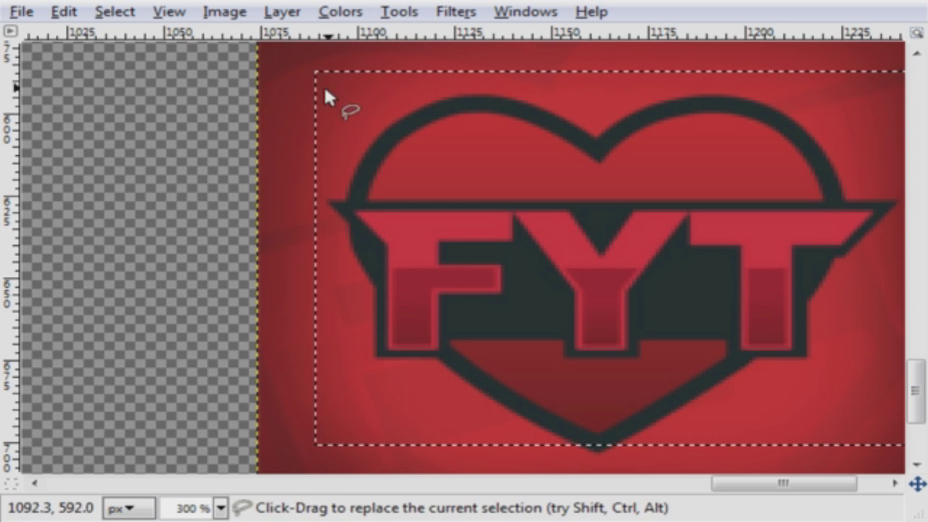
{"action": "left_click", "coordinate": [77, 172]}
Try a rough freehand loop around the heart and scribble free-form segments across the logo.
{"action": "key", "text": "f"}
{"action": "mouse_move", "coordinate": [316, 93]}
{"action": "left_mouse_down"}
{"action": "mouse_move", "coordinate": [332, 400]}
{"action": "mouse_move", "coordinate": [668, 450]}
{"action": "mouse_move", "coordinate": [887, 270]}
{"action": "mouse_move", "coordinate": [866, 131]}
{"action": "mouse_move", "coordinate": [510, 62]}
{"action": "mouse_move", "coordinate": [324, 88]}
{"action": "mouse_move", "coordinate": [177, 85]}
{"action": "mouse_move", "coordinate": [362, 169]}
{"action": "left_mouse_up"}
{"action": "left_click_drag", "start_coordinate": [131, 239], "coordinate": [395, 297]}
{"action": "mouse_move", "coordinate": [579, 221]}
{"action": "left_mouse_down"}
{"action": "mouse_move", "coordinate": [371, 187]}
{"action": "mouse_move", "coordinate": [242, 245]}
{"action": "mouse_move", "coordinate": [292, 187]}
{"action": "left_mouse_up"}
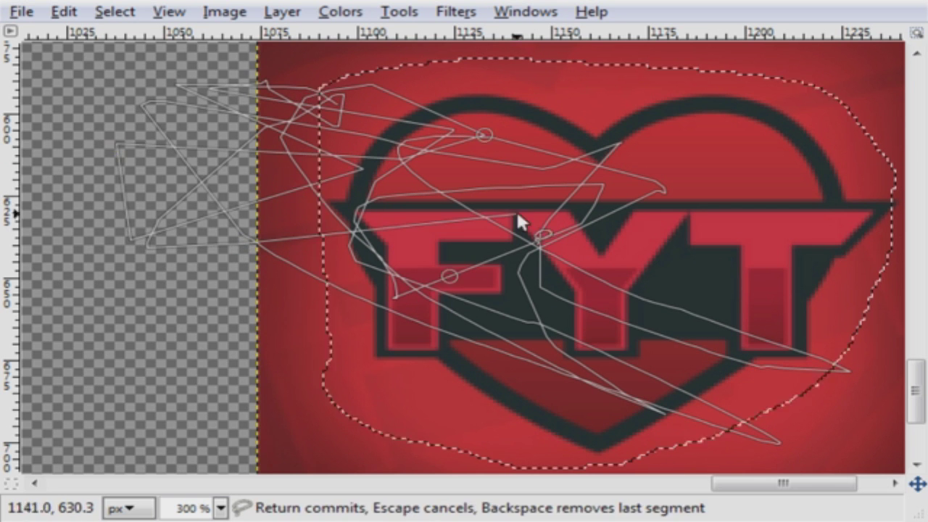
Replace the freehand scribbles with small rectangular selections beside the logo and clear the selection.
{"action": "key", "text": "r"}
{"action": "left_click_drag", "start_coordinate": [152, 173], "coordinate": [213, 241]}
{"action": "key", "text": "f"}
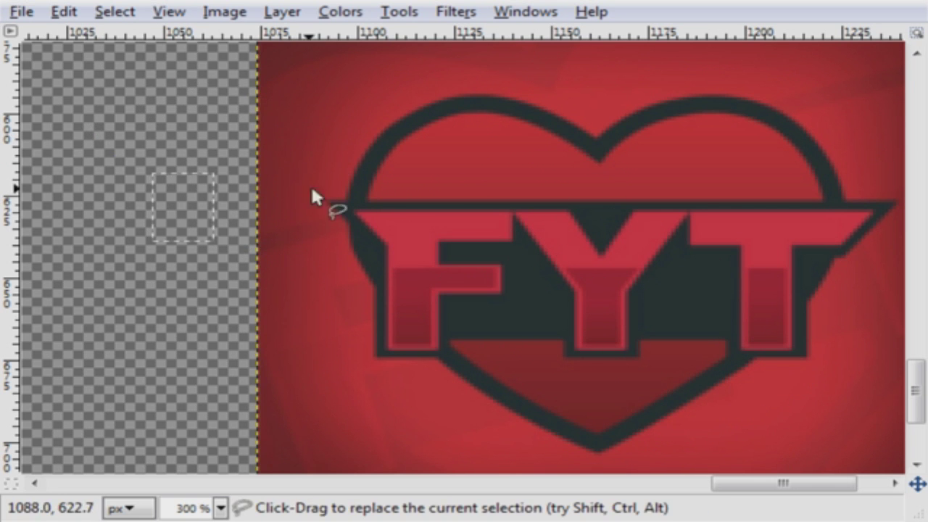
{"action": "mouse_move", "coordinate": [325, 200]}
{"action": "left_mouse_down"}
{"action": "mouse_move", "coordinate": [345, 199]}
{"action": "mouse_move", "coordinate": [356, 162]}
{"action": "left_mouse_up"}
{"action": "key", "text": "r"}
{"action": "left_click_drag", "start_coordinate": [93, 87], "coordinate": [161, 155]}
{"action": "left_click", "coordinate": [125, 200]}
Start a new Free Select outline at the banner's left tip and trace up to the top of the heart's left lobe.
{"action": "key", "text": "f"}
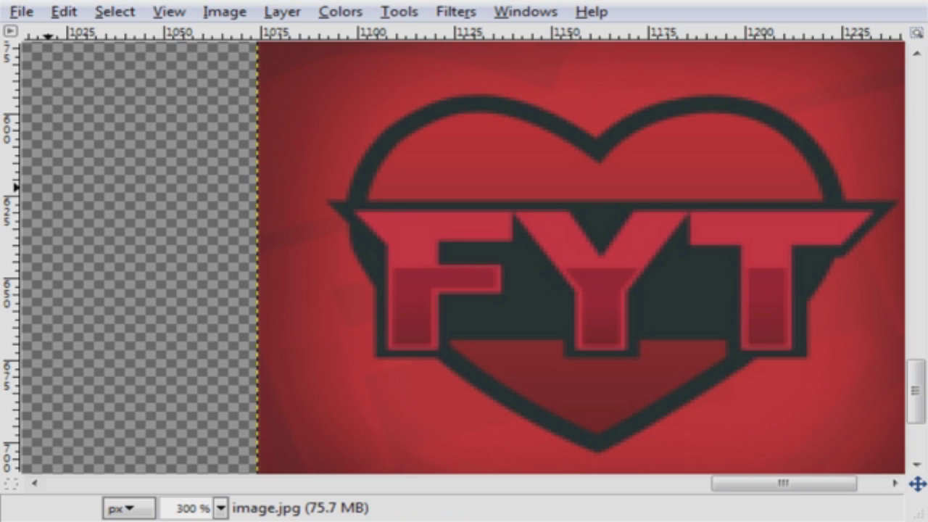
{"action": "left_click", "coordinate": [342, 200]}
{"action": "scroll", "coordinate": [433, 194], "scroll_direction": "up", "scroll_amount": 2}
{"action": "left_click", "coordinate": [894, 485]}
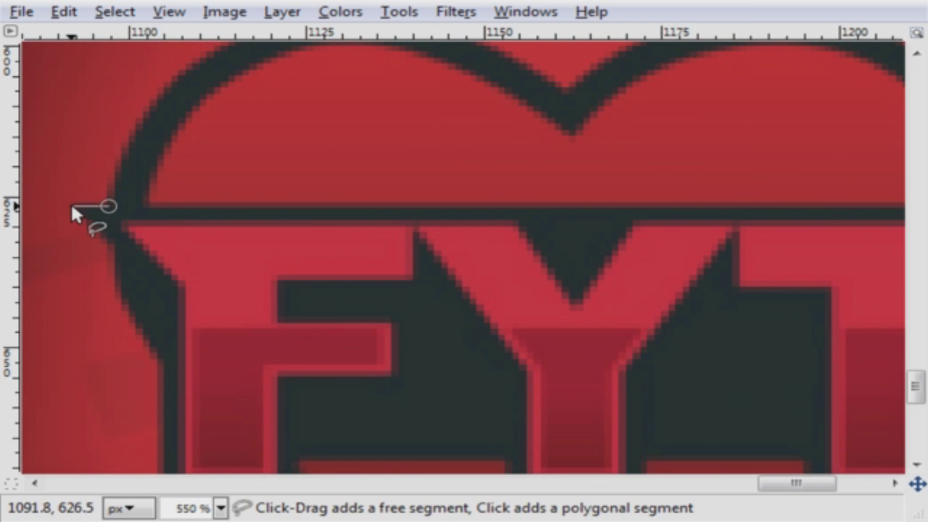
{"action": "left_click", "coordinate": [70, 201]}
{"action": "left_click", "coordinate": [104, 202]}
{"action": "left_click", "coordinate": [105, 181]}
{"action": "left_click", "coordinate": [125, 137]}
{"action": "left_click", "coordinate": [144, 106]}
{"action": "scroll", "coordinate": [246, 84], "scroll_direction": "up", "scroll_amount": 3}
{"action": "left_click", "coordinate": [218, 152]}
{"action": "left_click", "coordinate": [247, 138]}
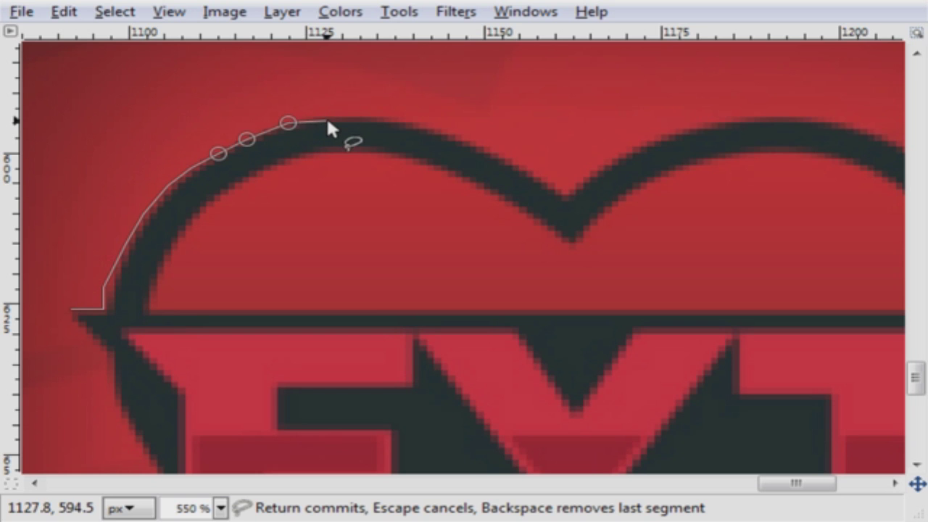
{"action": "left_click", "coordinate": [317, 117]}
{"action": "left_click", "coordinate": [367, 116]}
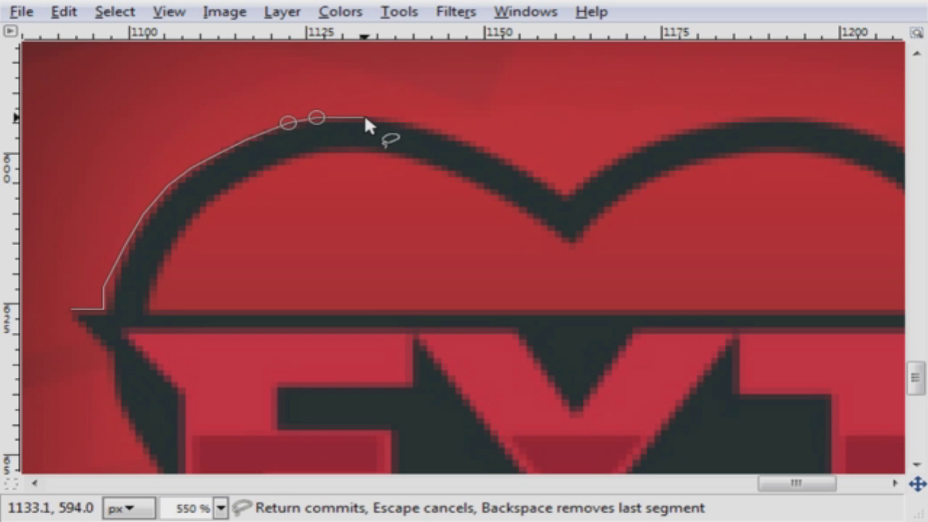
Continue the outline from the top of the left lobe down into the heart's central notch.
{"action": "left_click", "coordinate": [401, 121]}
{"action": "left_click", "coordinate": [431, 131]}
{"action": "left_click", "coordinate": [453, 137]}
{"action": "left_click", "coordinate": [476, 147]}
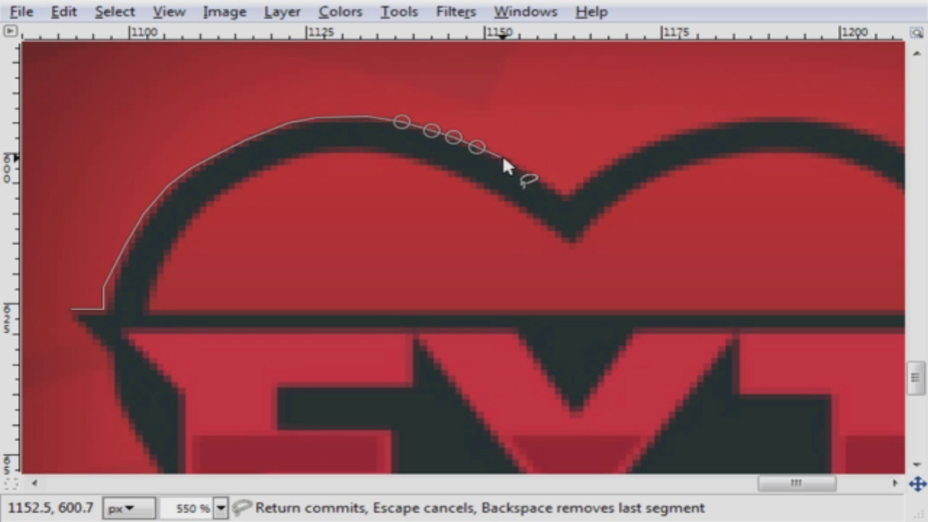
{"action": "left_click", "coordinate": [540, 183]}
{"action": "left_click", "coordinate": [561, 196]}
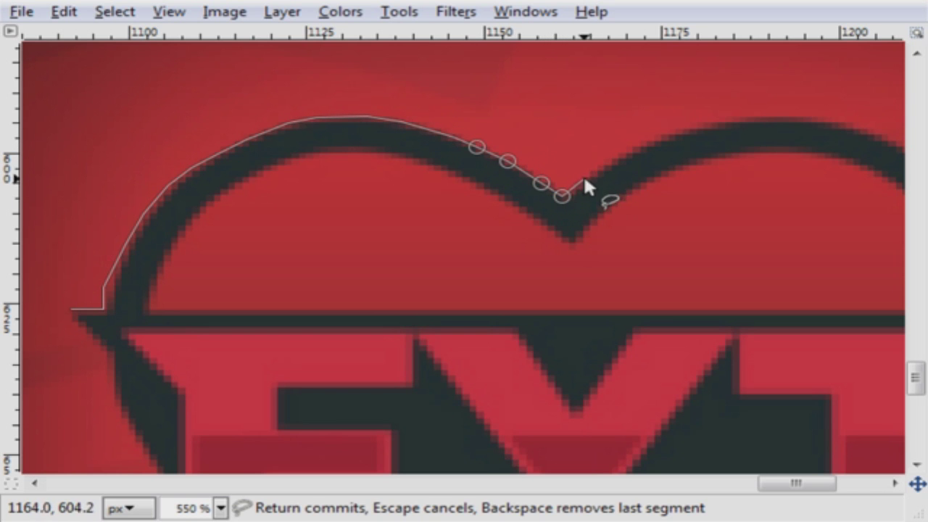
Trace the outline from the central notch up and across the top of the heart's right lobe.
{"action": "left_click", "coordinate": [582, 178]}
{"action": "left_click", "coordinate": [608, 163]}
{"action": "left_click", "coordinate": [634, 148]}
{"action": "left_click", "coordinate": [661, 137]}
{"action": "left_click", "coordinate": [706, 125]}
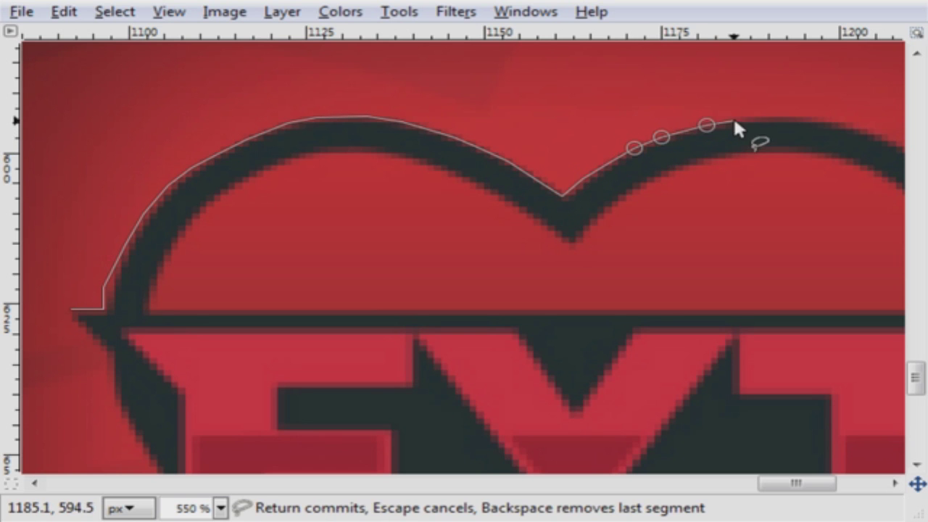
{"action": "left_click", "coordinate": [773, 118]}
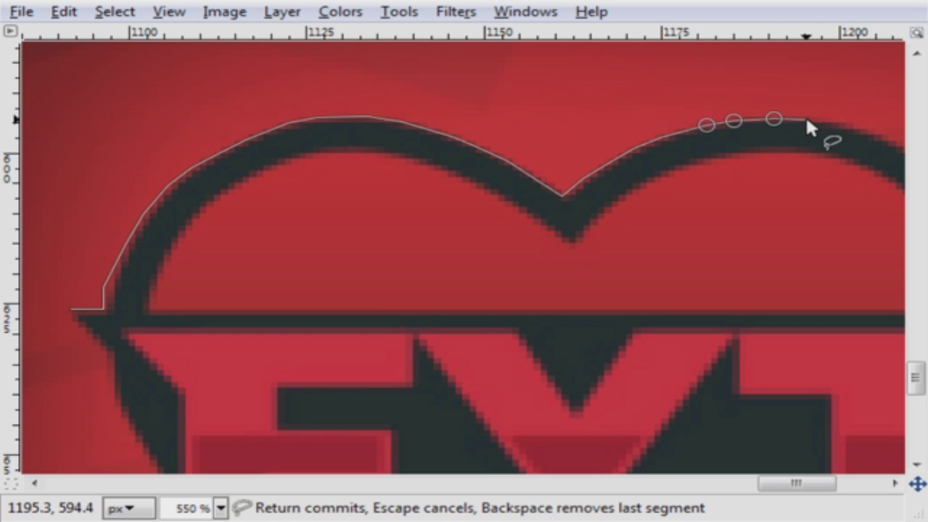
{"action": "left_click", "coordinate": [810, 119]}
{"action": "left_click", "coordinate": [839, 125]}
{"action": "left_click", "coordinate": [867, 132]}
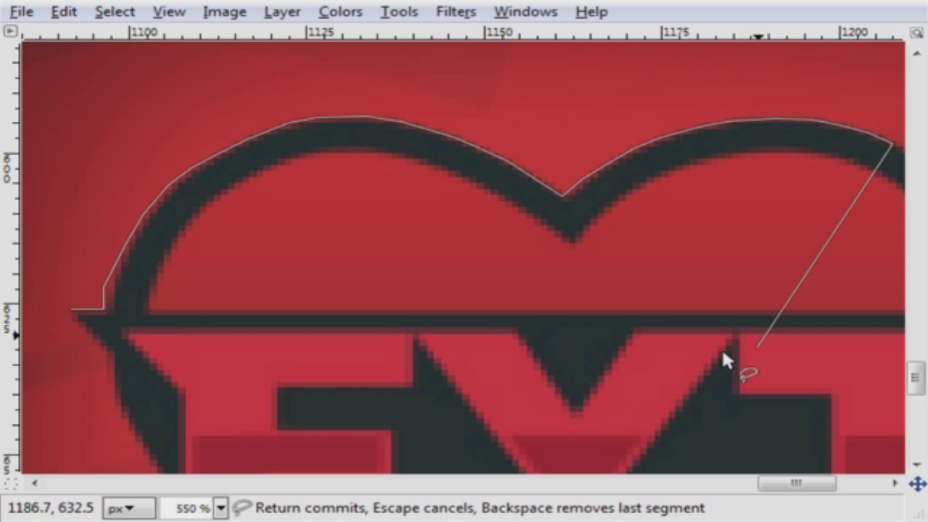
Trace the outer curve of the right lobe down to where it meets the banner's upper edge.
{"action": "scroll", "coordinate": [801, 335], "scroll_direction": "right", "scroll_amount": 3}
{"action": "left_click", "coordinate": [712, 143]}
{"action": "left_click", "coordinate": [741, 160]}
{"action": "left_click", "coordinate": [767, 178]}
{"action": "left_click", "coordinate": [781, 192]}
{"action": "left_click", "coordinate": [793, 208]}
{"action": "left_click", "coordinate": [807, 227]}
{"action": "left_click", "coordinate": [819, 247]}
{"action": "left_click", "coordinate": [833, 279]}
{"action": "left_click", "coordinate": [832, 279]}
{"action": "left_click", "coordinate": [835, 292]}
{"action": "left_click", "coordinate": [842, 311]}
Trace around the banner's right tip and down its slanted edge to the heart's right side.
{"action": "left_click_drag", "start_coordinate": [805, 484], "coordinate": [834, 491]}
{"action": "left_click", "coordinate": [619, 310]}
{"action": "left_click", "coordinate": [617, 322]}
{"action": "left_click", "coordinate": [590, 345]}
{"action": "left_click", "coordinate": [547, 388]}
{"action": "left_click", "coordinate": [524, 414]}
{"action": "left_click", "coordinate": [503, 419]}
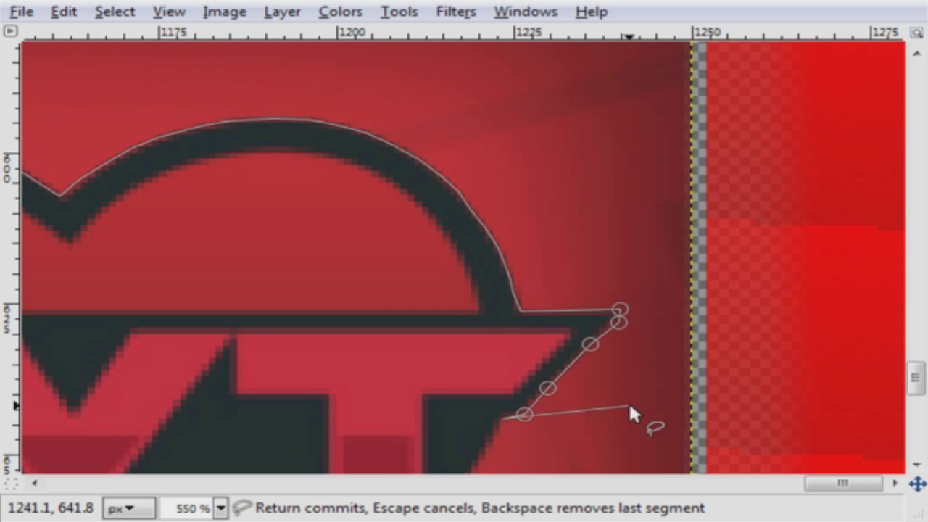
Continue the outline down the heart's right side and around the foot of the T.
{"action": "scroll", "coordinate": [629, 400], "scroll_direction": "down", "scroll_amount": 3}
{"action": "left_click", "coordinate": [453, 281]}
{"action": "left_click", "coordinate": [454, 385]}
{"action": "left_click", "coordinate": [355, 384]}
Trace the heart's lower-right edge down to its bottom point and start up the lower-left edge.
{"action": "left_click_drag", "start_coordinate": [830, 485], "coordinate": [799, 488]}
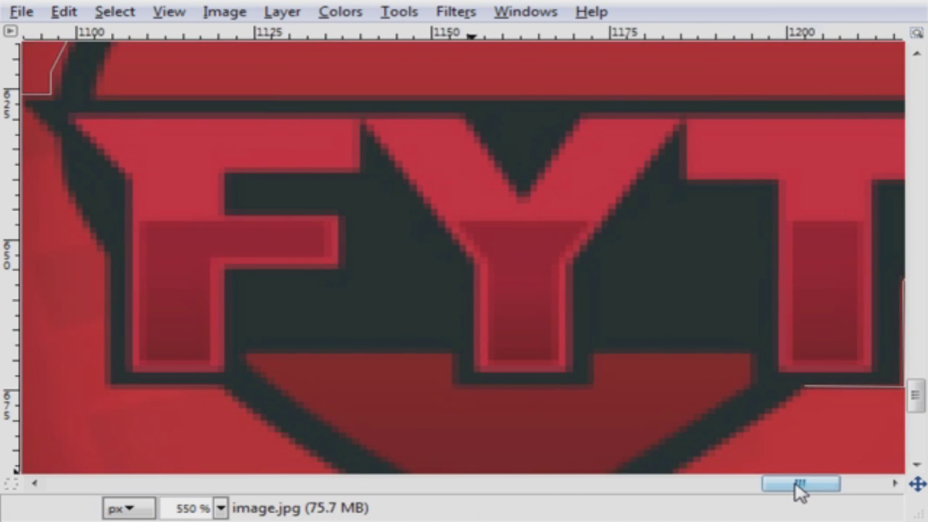
{"action": "scroll", "coordinate": [563, 408], "scroll_direction": "down", "scroll_amount": 2}
{"action": "left_click", "coordinate": [642, 358]}
{"action": "left_click", "coordinate": [592, 389]}
{"action": "left_click", "coordinate": [542, 418]}
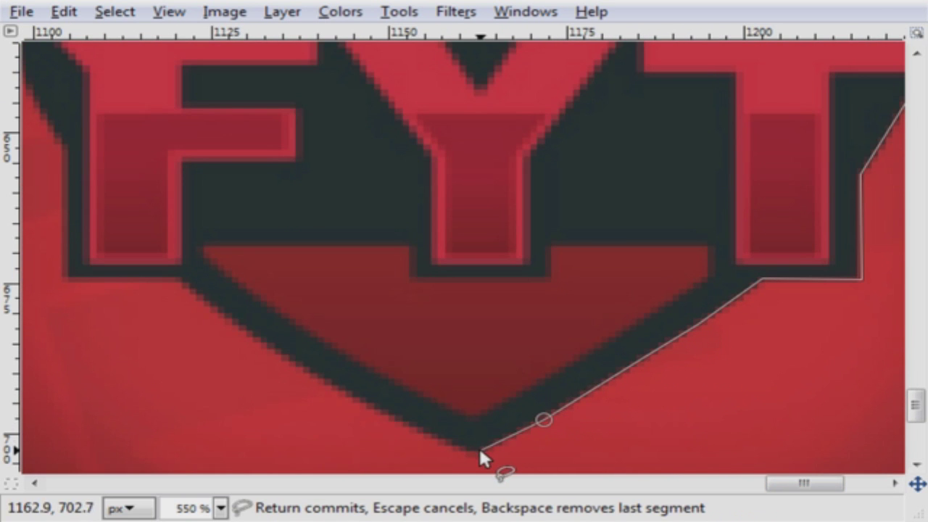
{"action": "left_click", "coordinate": [411, 430]}
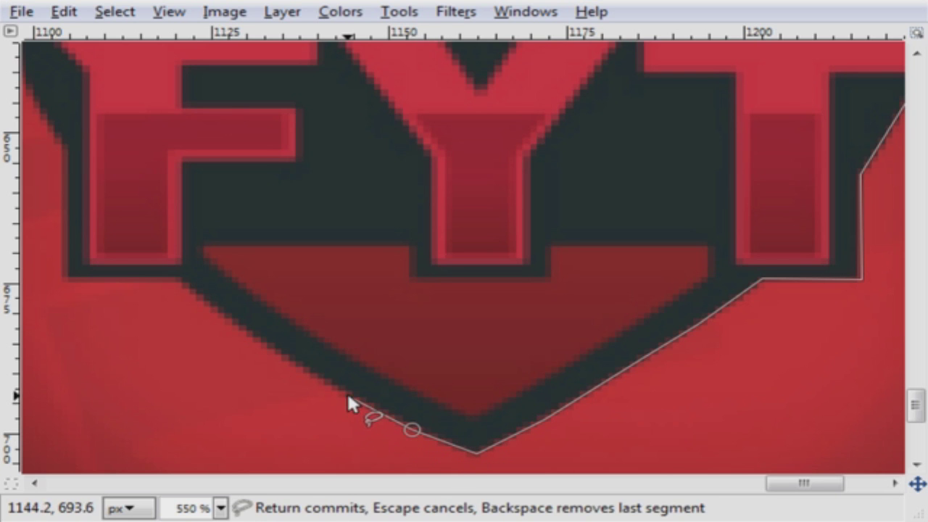
Trace around the F's foot and up the heart's left side, closing the selection at the banner's left tip.
{"action": "left_click", "coordinate": [179, 278]}
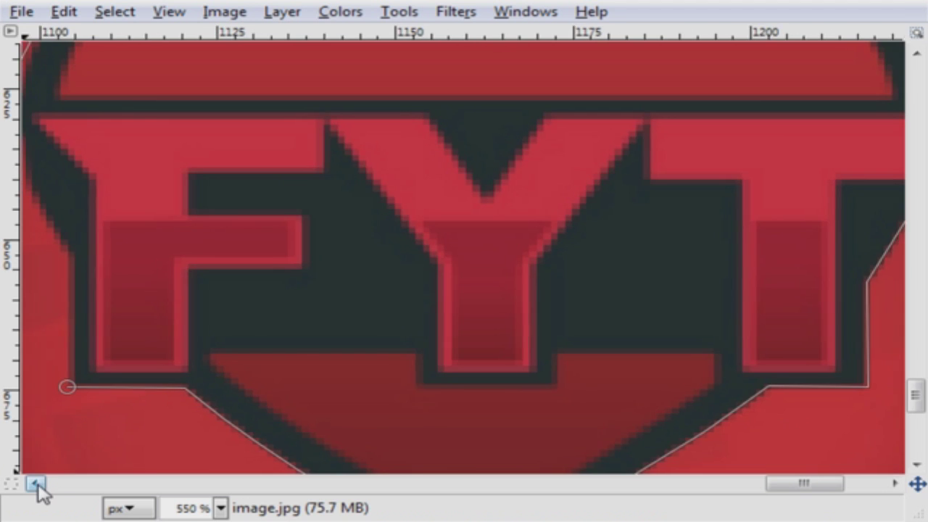
{"action": "left_click", "coordinate": [34, 482]}
{"action": "left_click", "coordinate": [133, 257]}
{"action": "left_click", "coordinate": [111, 223]}
{"action": "left_click", "coordinate": [95, 193]}
{"action": "left_click", "coordinate": [82, 145]}
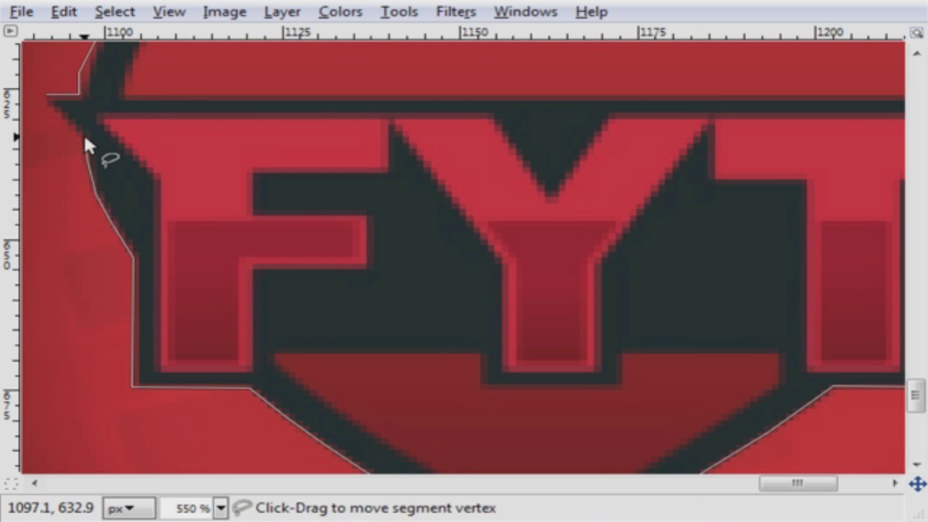
{"action": "left_click", "coordinate": [46, 95]}
{"action": "scroll", "coordinate": [67, 171], "scroll_direction": "right", "scroll_amount": 6}
{"action": "scroll", "coordinate": [65, 160], "scroll_direction": "left", "scroll_amount": 5}
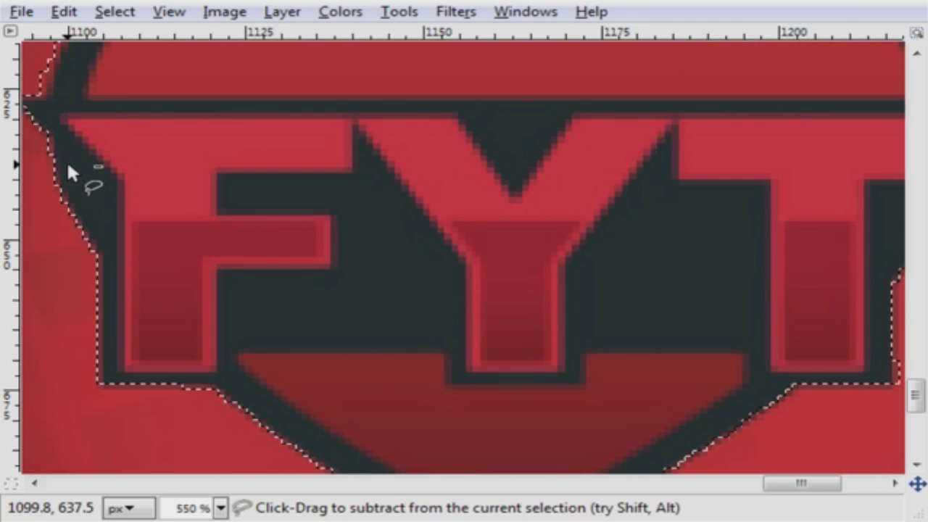
{"action": "scroll", "coordinate": [66, 159], "scroll_direction": "down", "scroll_amount": 3}
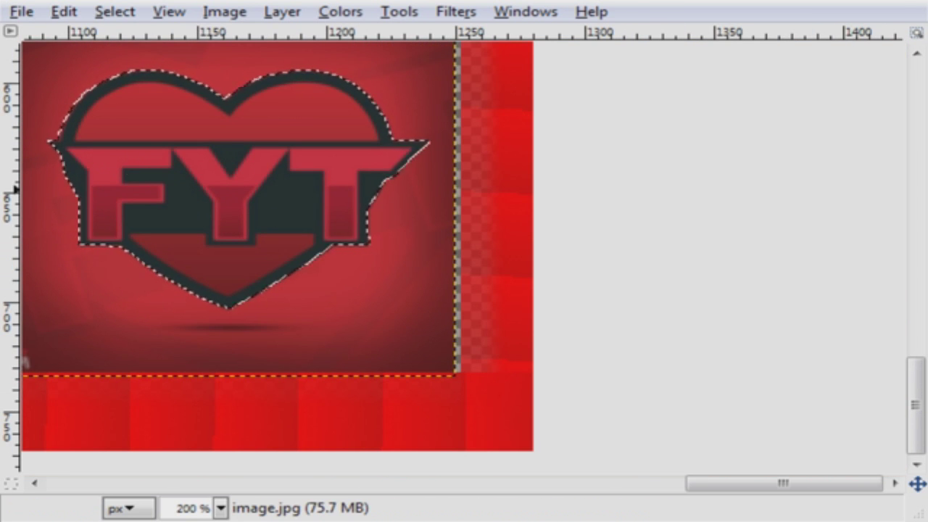
{"action": "mouse_move", "coordinate": [223, 239]}
{"action": "left_mouse_down"}
{"action": "mouse_move", "coordinate": [47, 188]}
{"action": "mouse_move", "coordinate": [226, 228]}
{"action": "mouse_move", "coordinate": [222, 238]}
{"action": "left_mouse_up"}
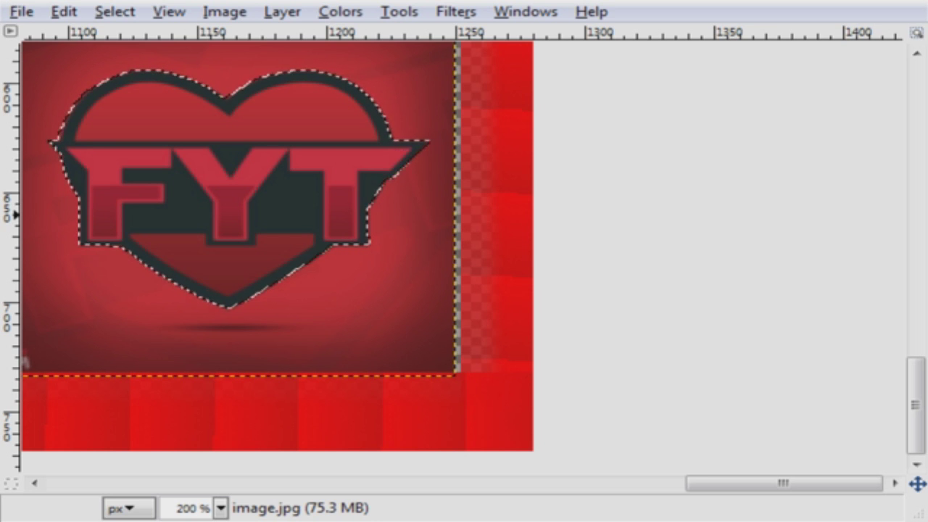
Float the heart selection and move it upward from its original place on the logo's red background.
{"action": "left_click", "coordinate": [113, 13]}
{"action": "left_click", "coordinate": [171, 144]}
{"action": "left_click_drag", "start_coordinate": [169, 138], "coordinate": [323, 192]}
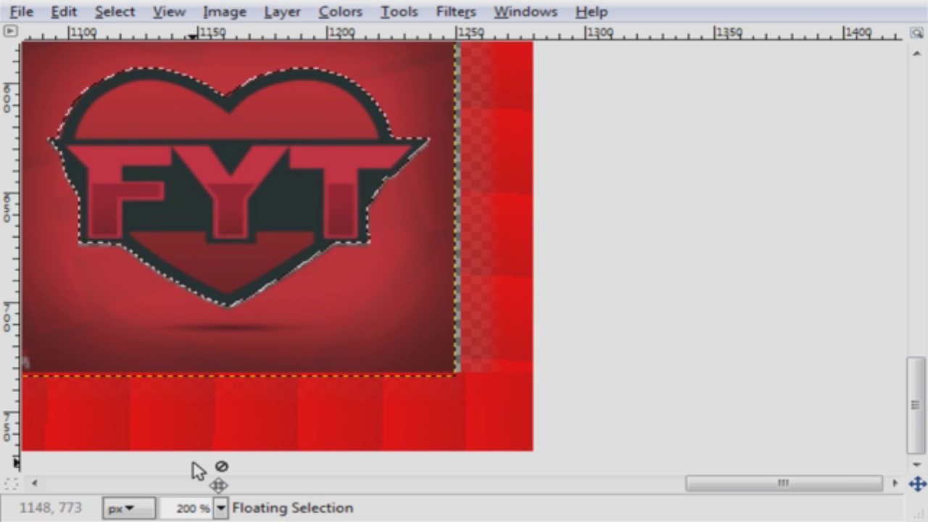
{"action": "scroll", "coordinate": [194, 464], "scroll_direction": "down", "scroll_amount": 2}
{"action": "left_click_drag", "start_coordinate": [656, 483], "coordinate": [542, 483]}
{"action": "left_click_drag", "start_coordinate": [804, 279], "coordinate": [764, 259]}
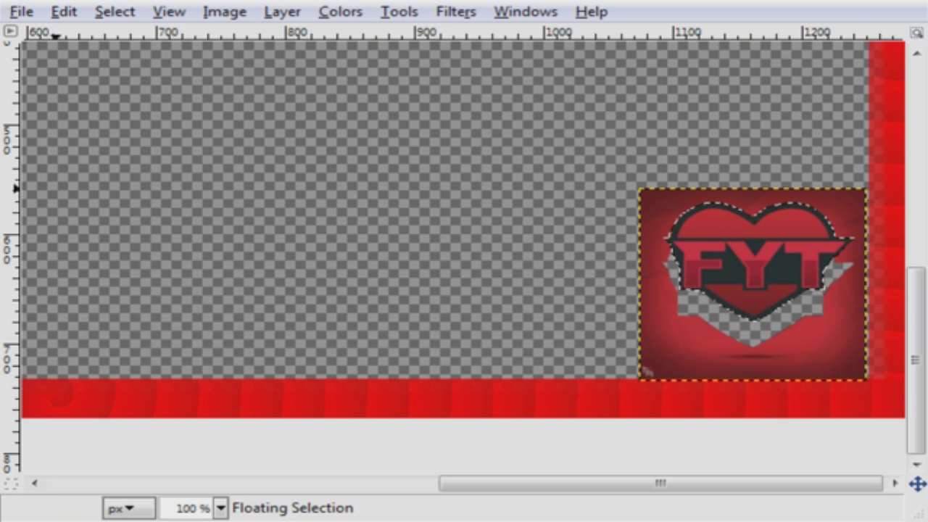
Try to erase across the FYT lettering of the floating heart, and undo the stroke.
{"action": "key", "text": "shift+e"}
{"action": "left_click_drag", "start_coordinate": [732, 308], "coordinate": [780, 298]}
{"action": "left_click", "coordinate": [70, 15]}
{"action": "left_click", "coordinate": [79, 42]}
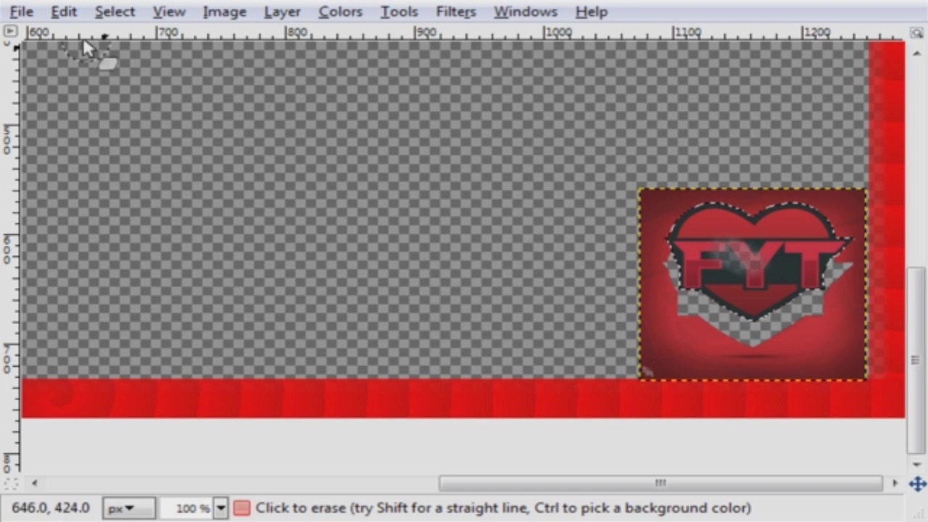
{"action": "key", "text": "ctrl+z"}
Move the floating heart off the logo's red background into the transparent area of the overlay.
{"action": "left_click_drag", "start_coordinate": [715, 255], "coordinate": [491, 204]}
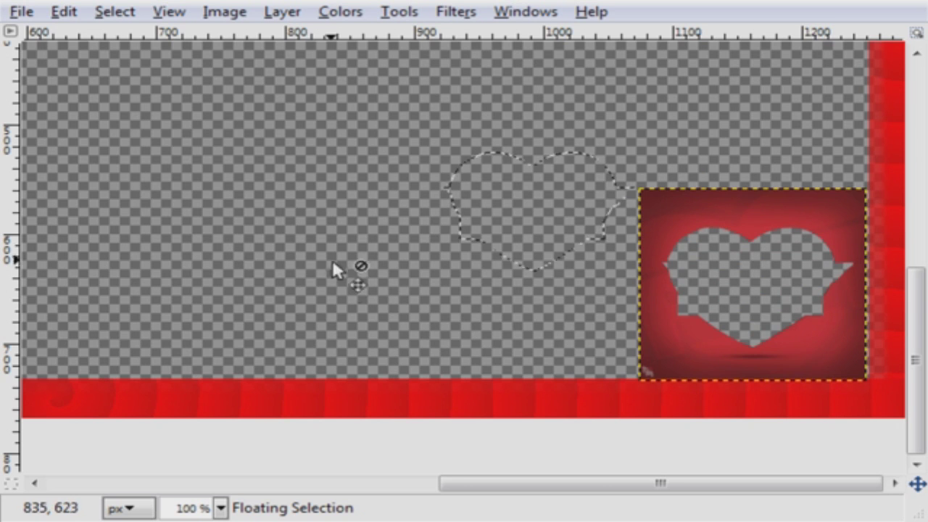
{"action": "scroll", "coordinate": [449, 265], "scroll_direction": "down", "scroll_amount": 2}
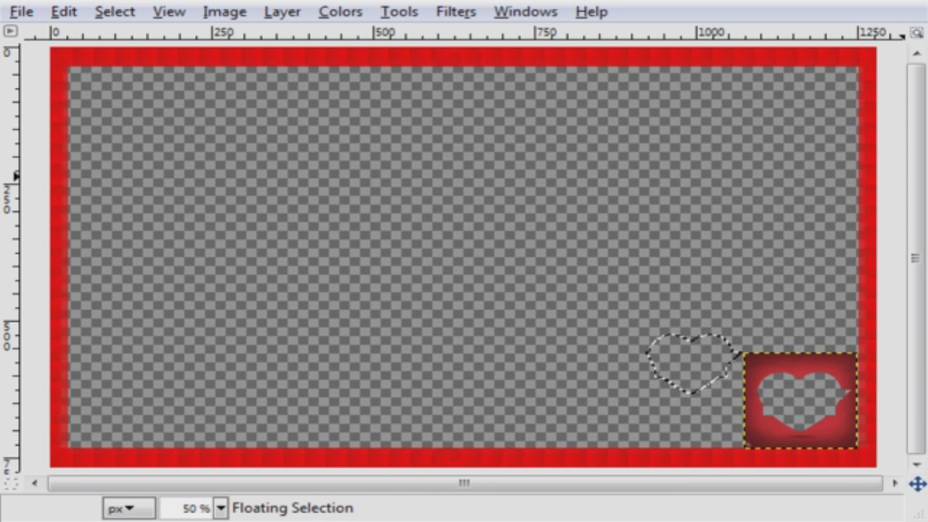
{"action": "left_click_drag", "start_coordinate": [721, 365], "coordinate": [685, 291]}
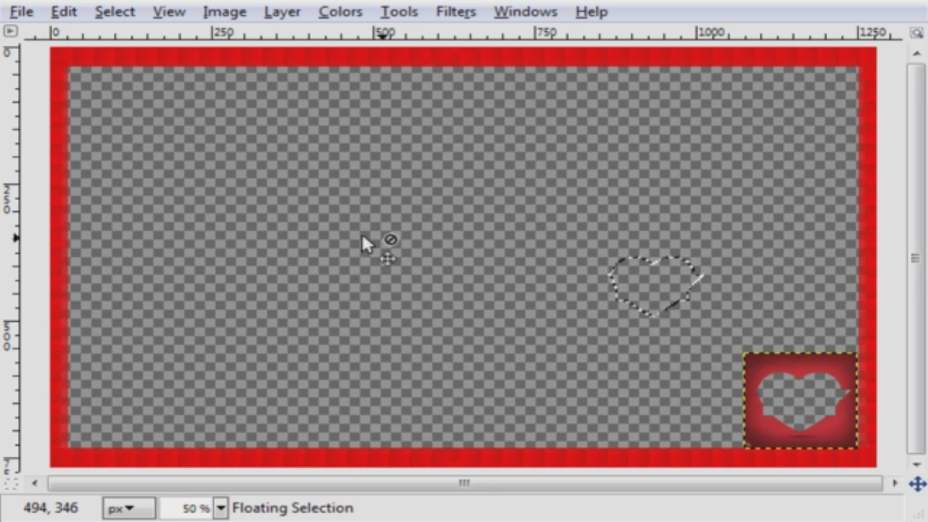
Erase the red background left around the heart-shaped hole in the logo layer.
{"action": "key", "text": "shift+e"}
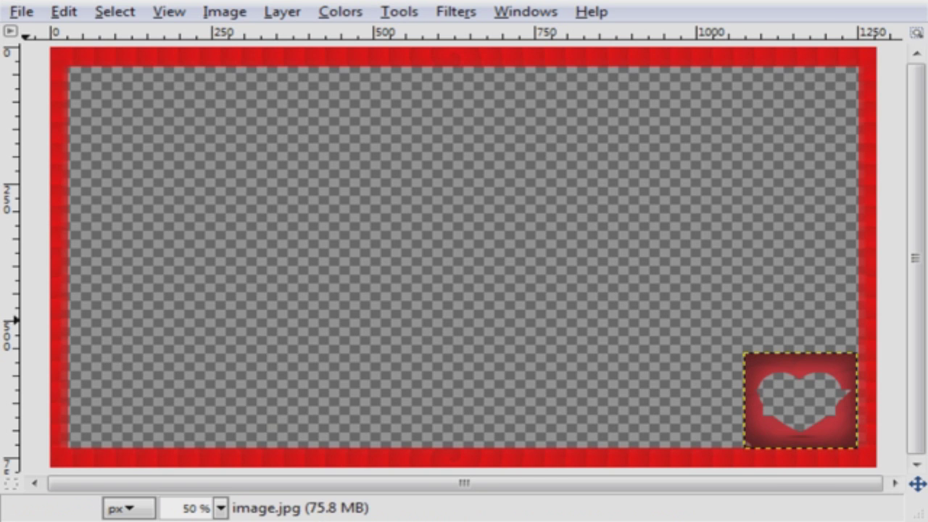
{"action": "mouse_move", "coordinate": [772, 404]}
{"action": "left_mouse_down"}
{"action": "mouse_move", "coordinate": [797, 420]}
{"action": "mouse_move", "coordinate": [826, 407]}
{"action": "left_mouse_up"}
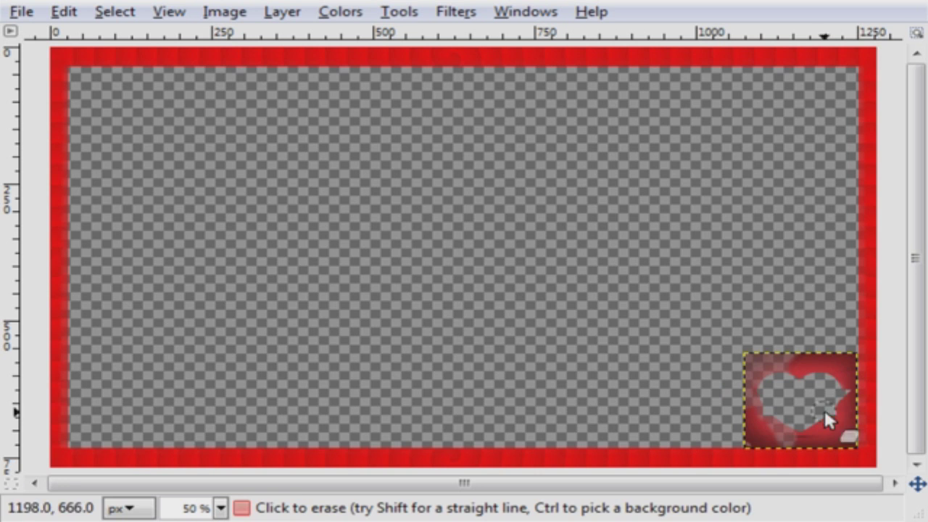
{"action": "mouse_move", "coordinate": [833, 362]}
{"action": "left_mouse_down"}
{"action": "mouse_move", "coordinate": [732, 444]}
{"action": "mouse_move", "coordinate": [850, 376]}
{"action": "mouse_move", "coordinate": [849, 435]}
{"action": "left_mouse_up"}
{"action": "left_click_drag", "start_coordinate": [339, 204], "coordinate": [734, 347]}
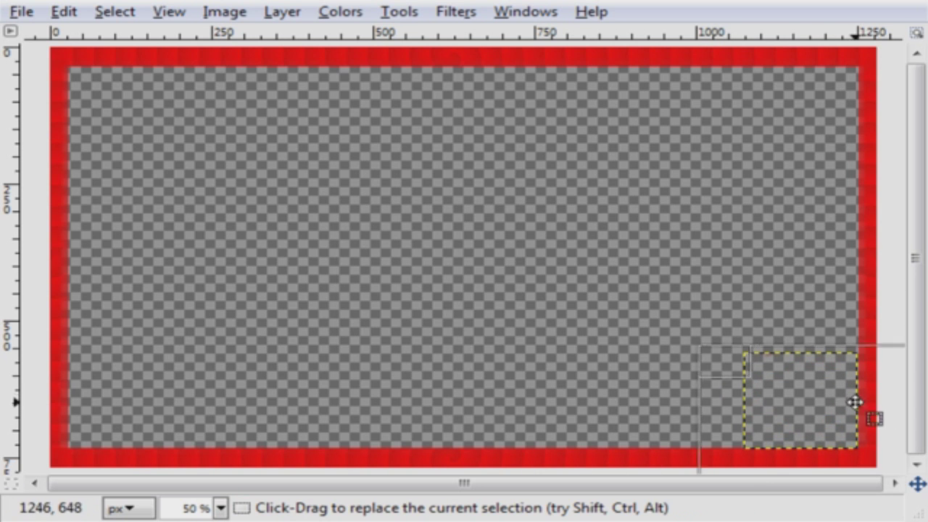
Undo the erasing of the logo's background and bring the floating heart selection back.
{"action": "left_click", "coordinate": [64, 13]}
{"action": "left_click", "coordinate": [69, 31]}
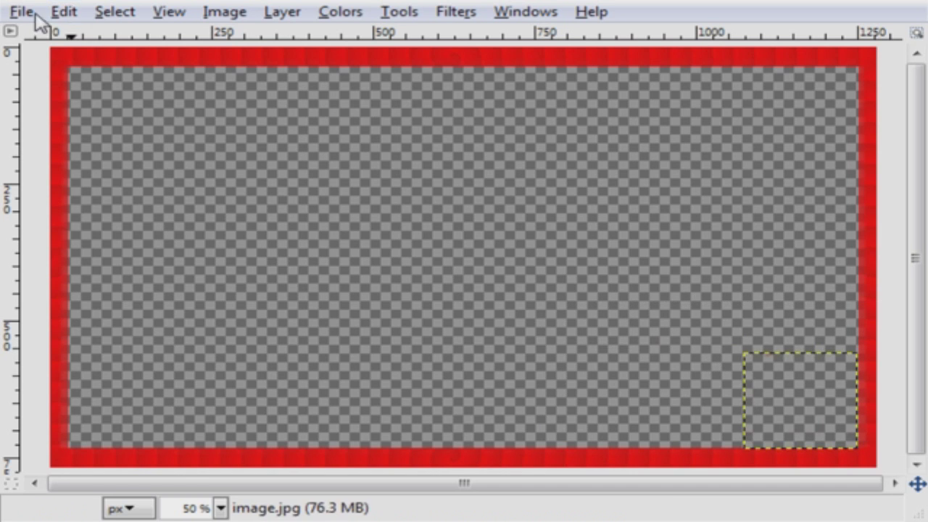
{"action": "left_click", "coordinate": [64, 13]}
{"action": "left_click", "coordinate": [75, 30]}
{"action": "left_click", "coordinate": [65, 14]}
{"action": "key", "text": "ctrl+z"}
{"action": "key", "text": "ctrl+z"}
{"action": "key", "text": "ctrl+z"}
Try different positions for the floating heart on and off the logo's background, undoing the move outside it.
{"action": "left_click_drag", "start_coordinate": [674, 358], "coordinate": [787, 385]}
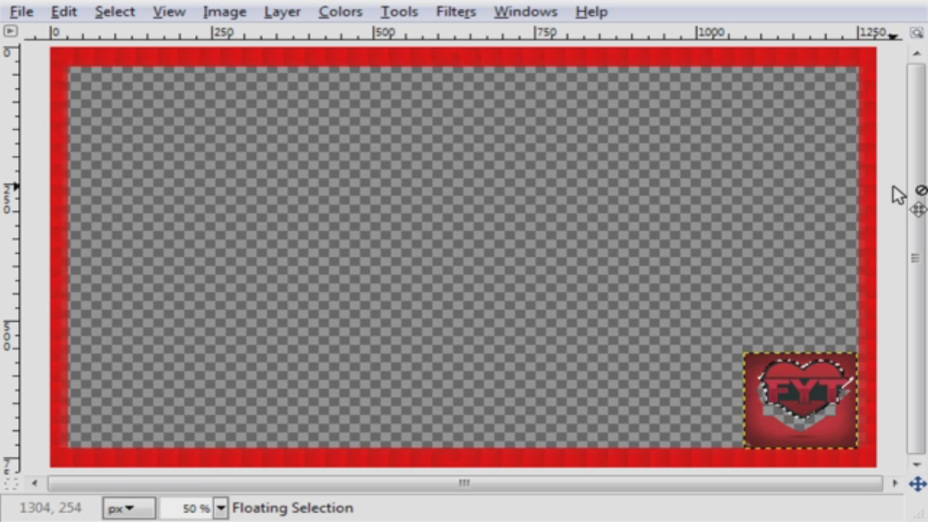
{"action": "mouse_move", "coordinate": [807, 386]}
{"action": "left_mouse_down"}
{"action": "mouse_move", "coordinate": [798, 382]}
{"action": "mouse_move", "coordinate": [803, 398]}
{"action": "left_mouse_up"}
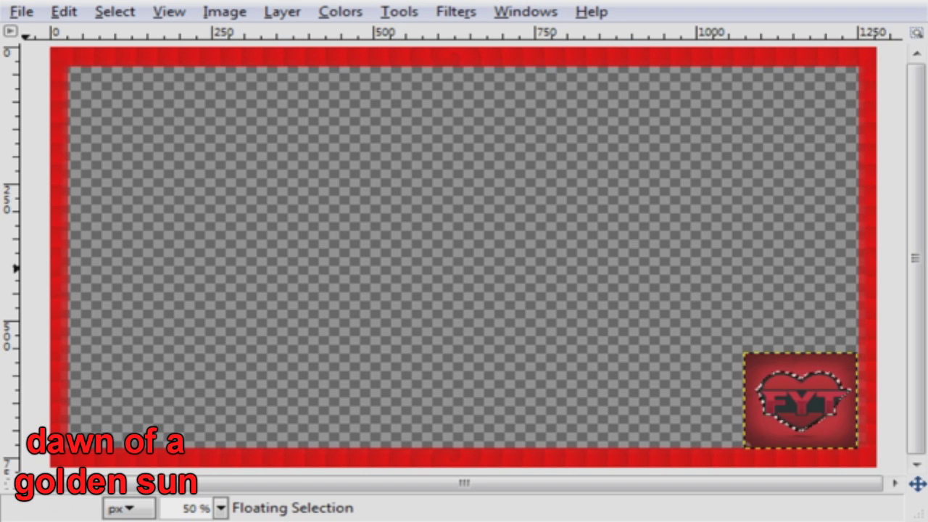
{"action": "left_click_drag", "start_coordinate": [807, 389], "coordinate": [796, 277]}
{"action": "left_click_drag", "start_coordinate": [795, 276], "coordinate": [927, 210]}
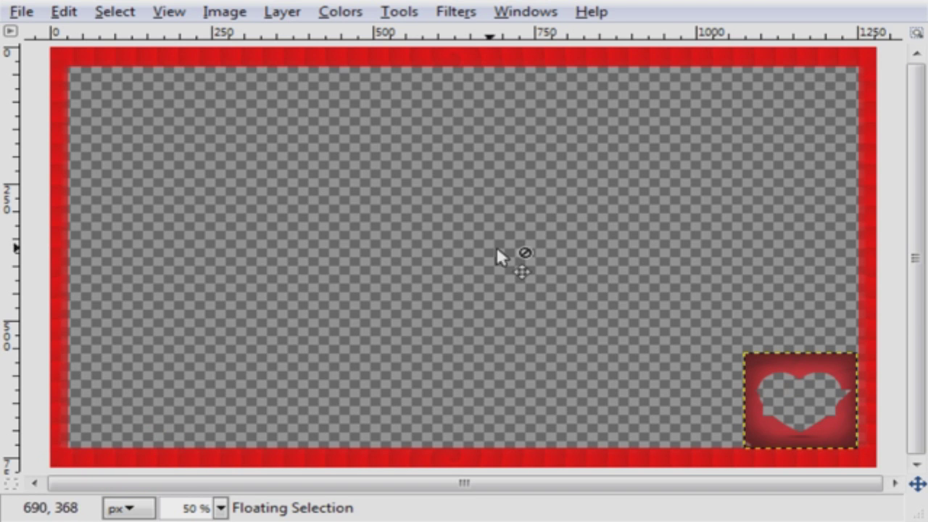
{"action": "left_click", "coordinate": [87, 13]}
{"action": "left_click", "coordinate": [79, 46]}
{"action": "left_click_drag", "start_coordinate": [776, 285], "coordinate": [794, 370]}
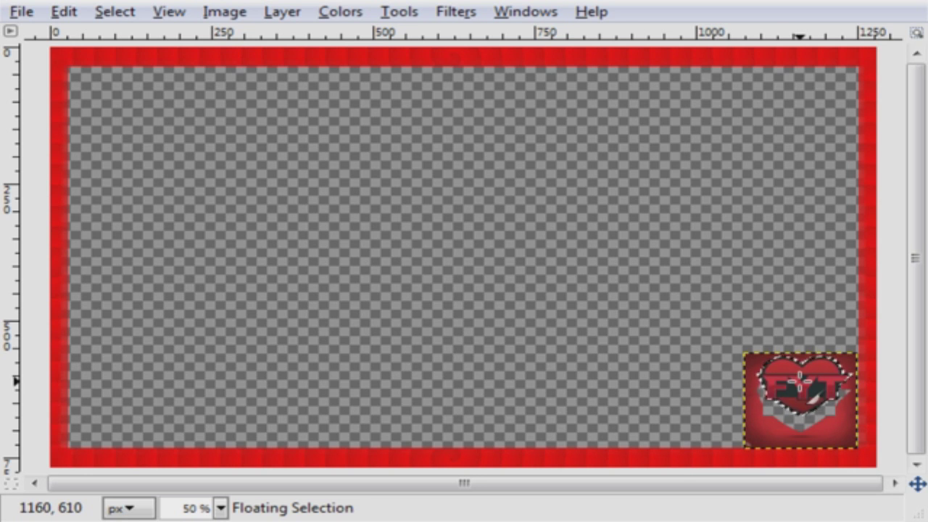
{"action": "scroll", "coordinate": [799, 382], "scroll_direction": "up", "scroll_amount": 4}
{"action": "scroll", "coordinate": [799, 381], "scroll_direction": "down", "scroll_amount": 2}
{"action": "left_click_drag", "start_coordinate": [707, 207], "coordinate": [625, 252]}
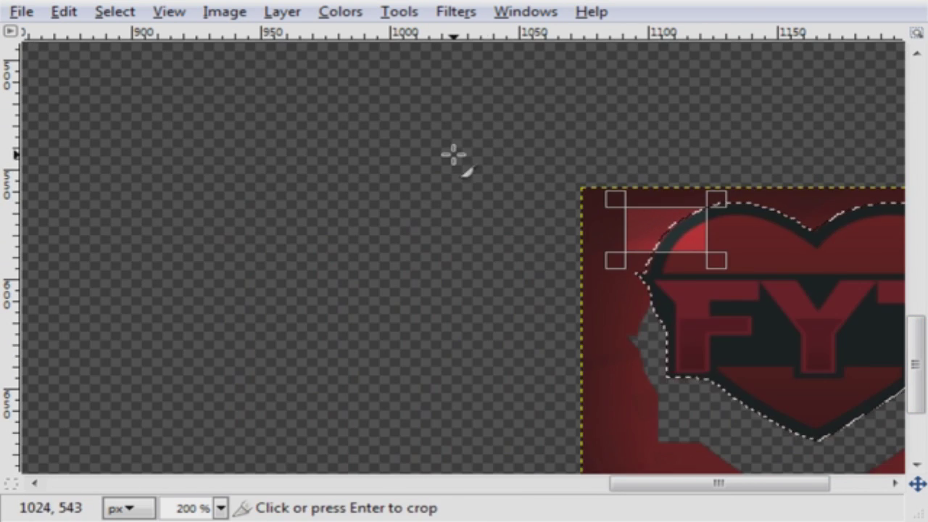
{"action": "key", "text": "Escape"}
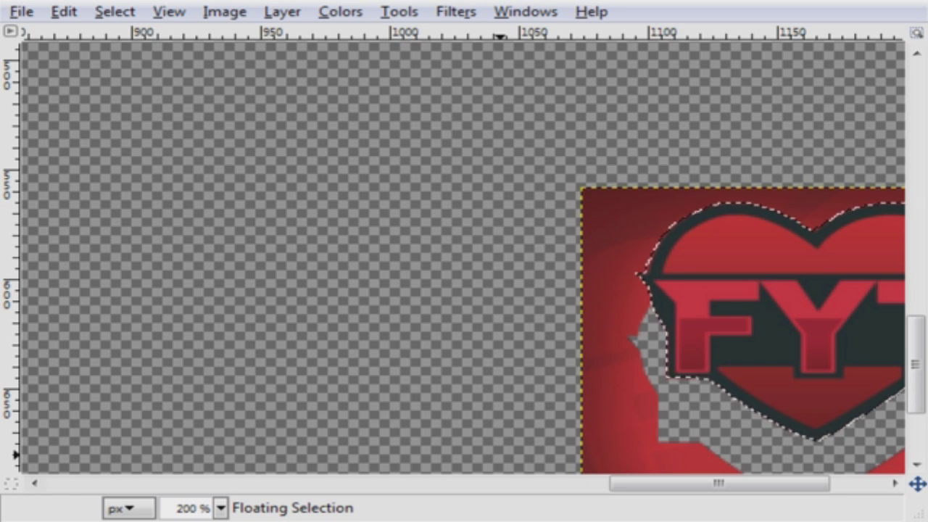
{"action": "left_click_drag", "start_coordinate": [660, 482], "coordinate": [712, 482]}
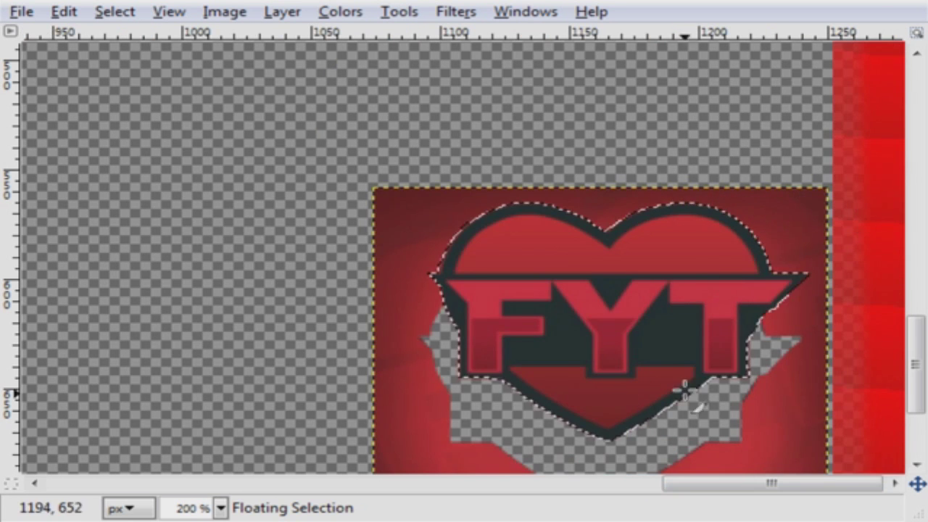
{"action": "left_click_drag", "start_coordinate": [425, 205], "coordinate": [806, 442]}
{"action": "left_click", "coordinate": [512, 372]}
{"action": "left_click_drag", "start_coordinate": [613, 311], "coordinate": [470, 234]}
{"action": "left_click", "coordinate": [369, 144]}
{"action": "left_click_drag", "start_coordinate": [425, 197], "coordinate": [826, 441]}
{"action": "key", "text": "Escape"}
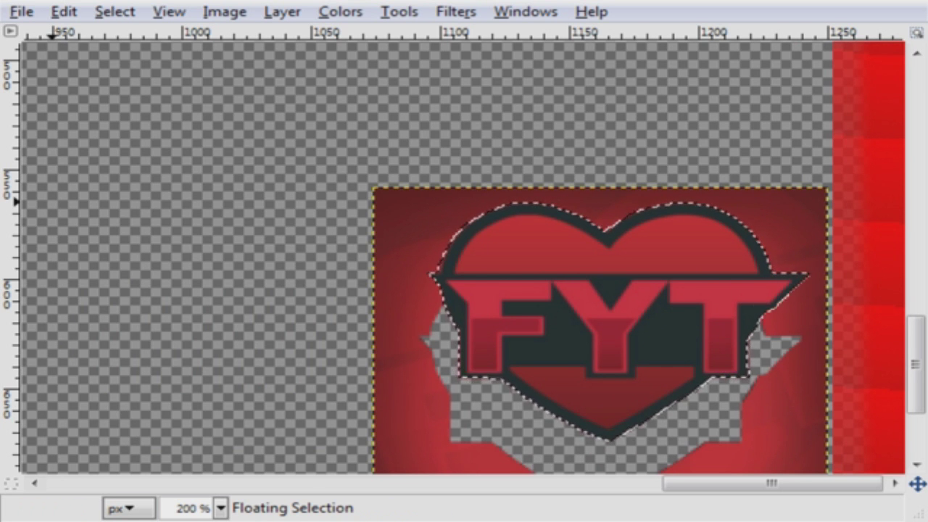
Move the floating heart back over its cut-out, anchor it and make the Background layer active.
{"action": "left_click_drag", "start_coordinate": [540, 282], "coordinate": [516, 362]}
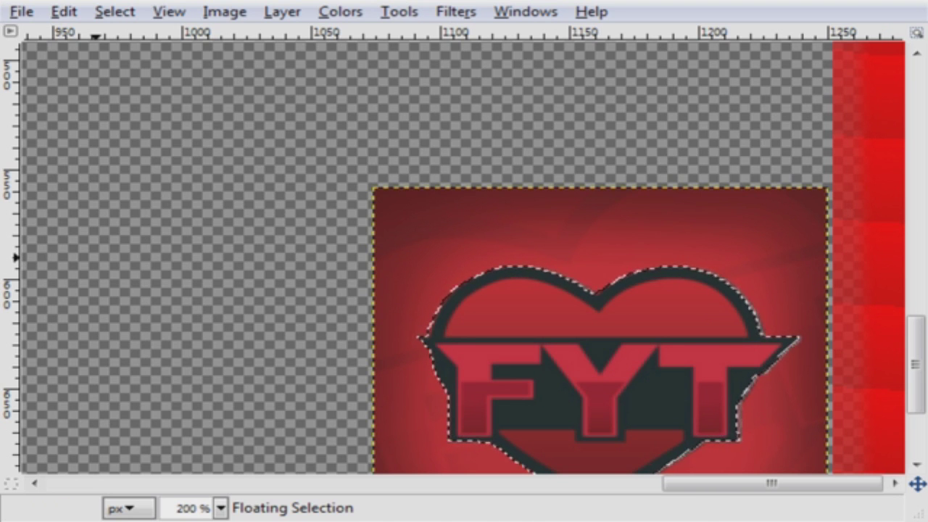
{"action": "key", "text": "ctrl+h"}
{"action": "key", "text": "Page_Down"}
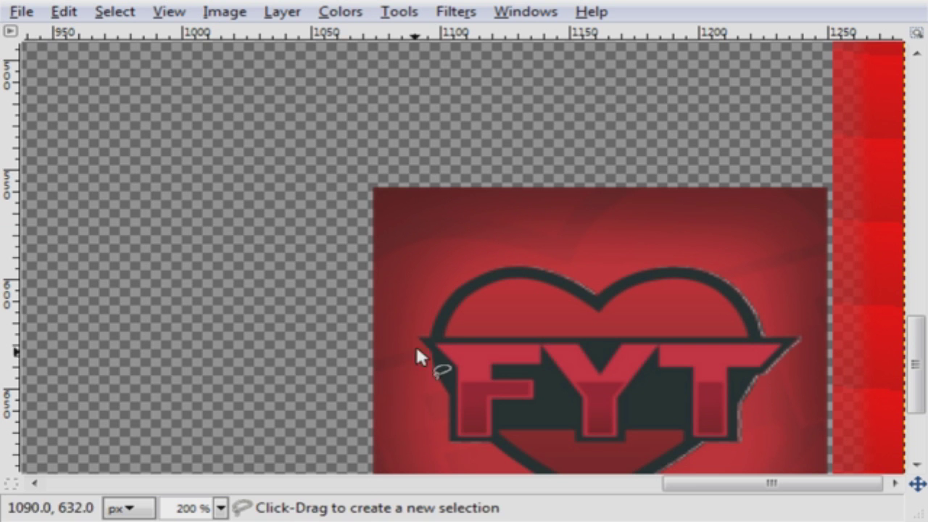
Draw a loose free selection around the whole FYT heart, starting and closing at the banner's left tip.
{"action": "mouse_move", "coordinate": [917, 377]}
{"action": "left_mouse_down"}
{"action": "mouse_move", "coordinate": [919, 409]}
{"action": "mouse_move", "coordinate": [918, 390]}
{"action": "left_mouse_up"}
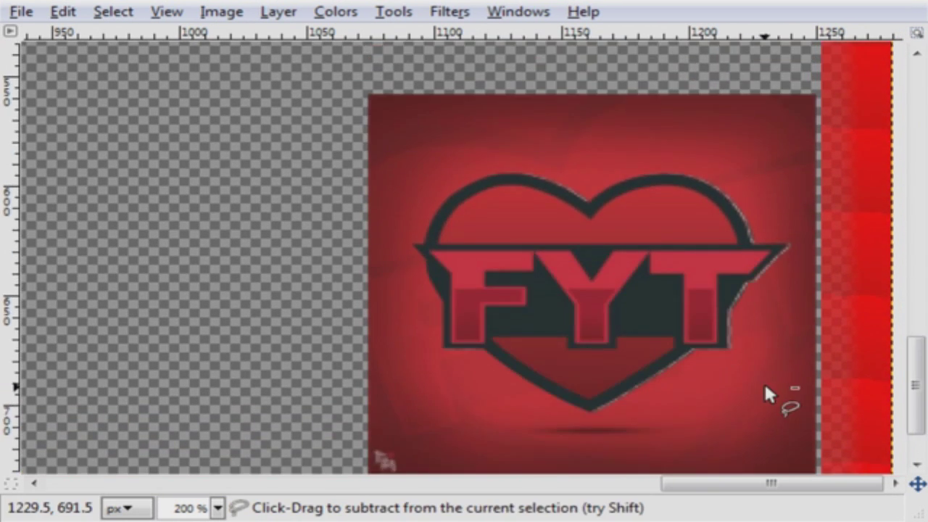
{"action": "scroll", "coordinate": [764, 385], "scroll_direction": "up", "scroll_amount": 2}
{"action": "mouse_move", "coordinate": [58, 105]}
{"action": "left_mouse_down"}
{"action": "mouse_move", "coordinate": [88, 132]}
{"action": "mouse_move", "coordinate": [114, 216]}
{"action": "left_mouse_up"}
{"action": "mouse_move", "coordinate": [209, 331]}
{"action": "left_mouse_down"}
{"action": "mouse_move", "coordinate": [418, 461]}
{"action": "mouse_move", "coordinate": [695, 327]}
{"action": "left_mouse_up"}
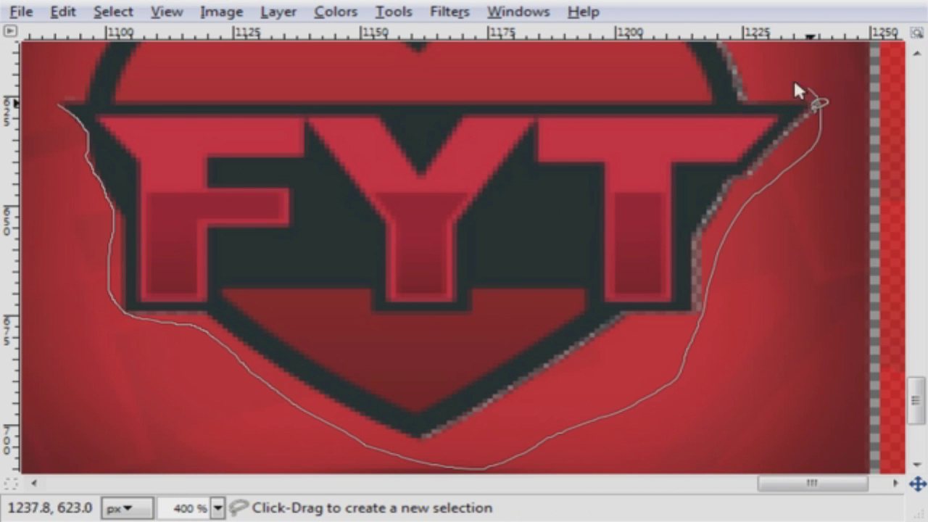
{"action": "left_click_drag", "start_coordinate": [808, 88], "coordinate": [749, 75]}
{"action": "scroll", "coordinate": [748, 80], "scroll_direction": "up", "scroll_amount": 2}
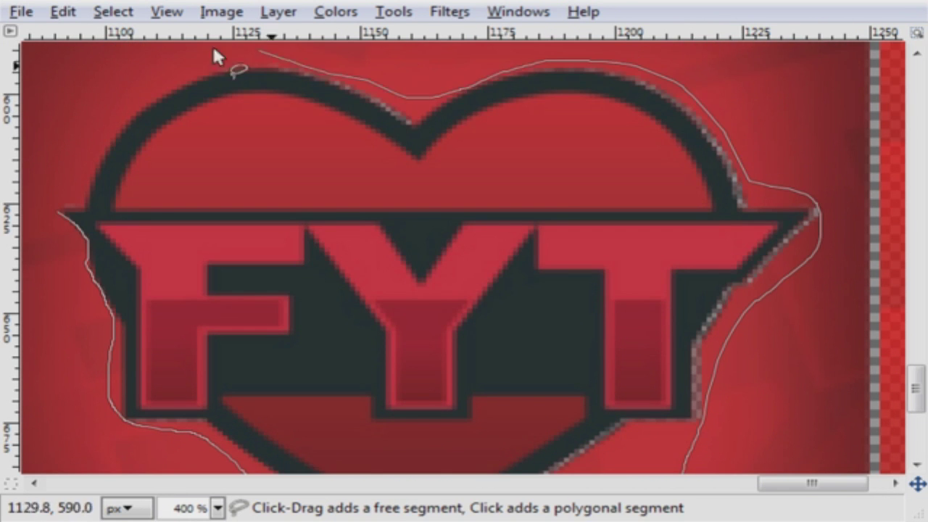
{"action": "left_click_drag", "start_coordinate": [41, 200], "coordinate": [40, 205]}
{"action": "scroll", "coordinate": [214, 223], "scroll_direction": "down", "scroll_amount": 2}
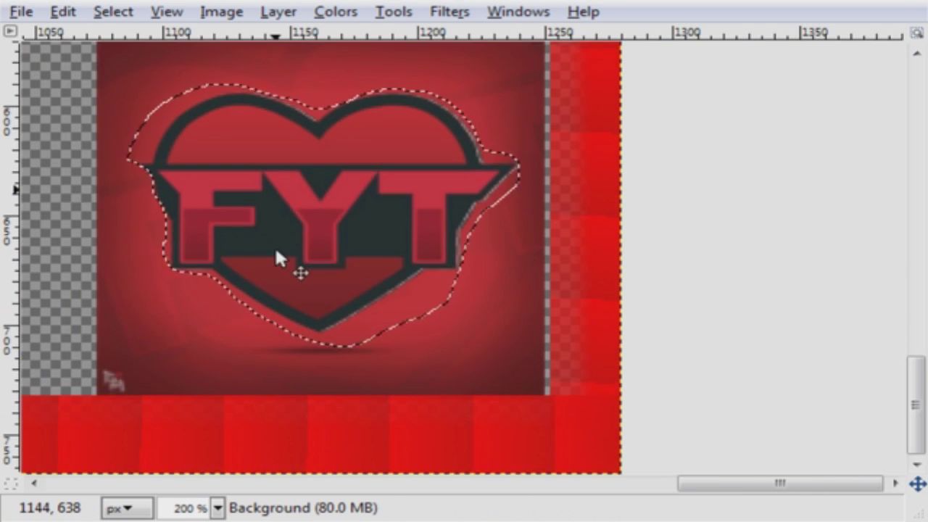
Try to move the selected heart away from its red background, and undo each move.
{"action": "scroll", "coordinate": [274, 245], "scroll_direction": "down", "scroll_amount": 3}
{"action": "left_click_drag", "start_coordinate": [336, 296], "coordinate": [151, 164]}
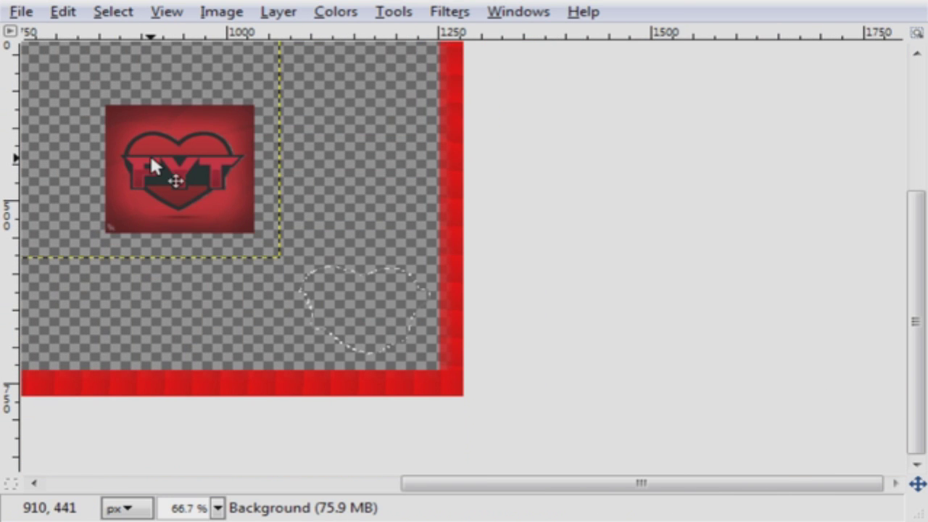
{"action": "key", "text": "ctrl+z"}
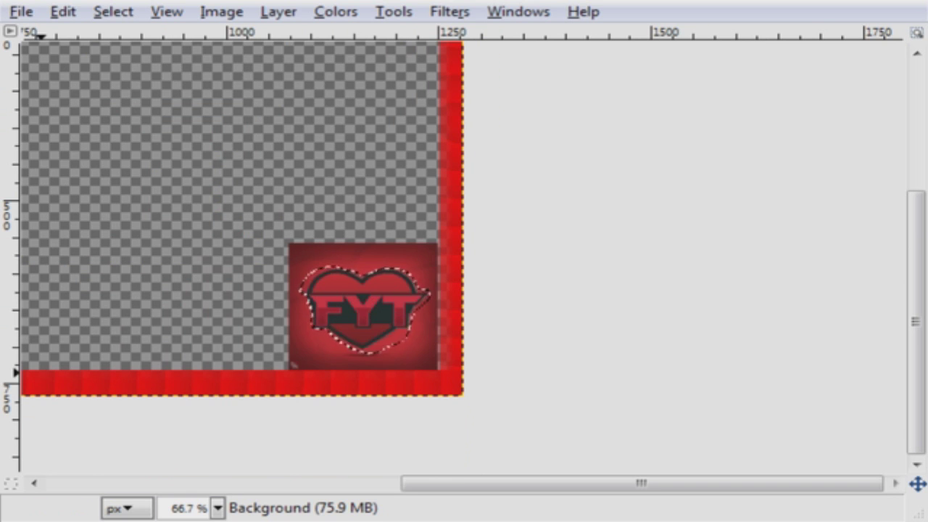
{"action": "left_click_drag", "start_coordinate": [363, 321], "coordinate": [368, 310]}
{"action": "left_click", "coordinate": [80, 32]}
{"action": "left_click_drag", "start_coordinate": [353, 303], "coordinate": [374, 306]}
{"action": "left_click", "coordinate": [67, 14]}
{"action": "left_click", "coordinate": [80, 31]}
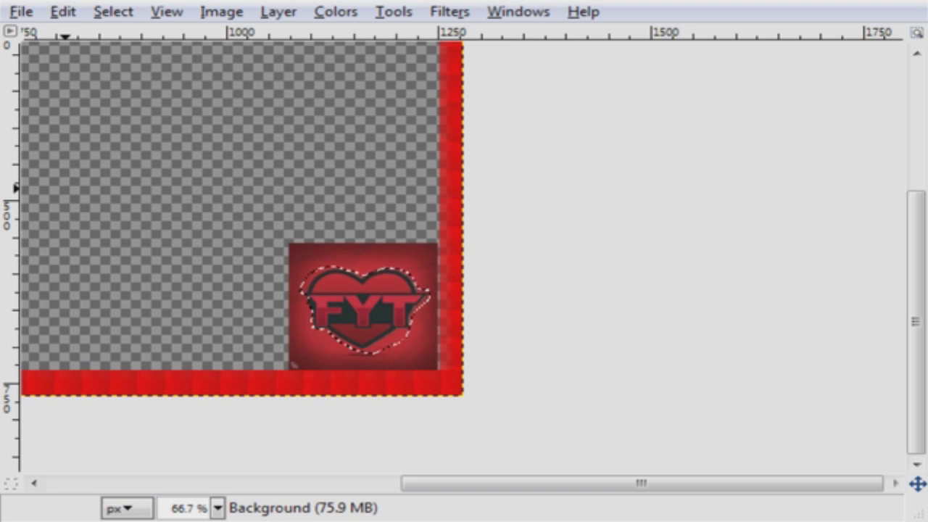
Make further attempts to shift the heart inside its loose selection, undoing each one.
{"action": "left_click_drag", "start_coordinate": [324, 287], "coordinate": [341, 297]}
{"action": "left_click", "coordinate": [68, 14]}
{"action": "left_click", "coordinate": [69, 35]}
{"action": "left_click", "coordinate": [79, 12]}
{"action": "left_click", "coordinate": [79, 37]}
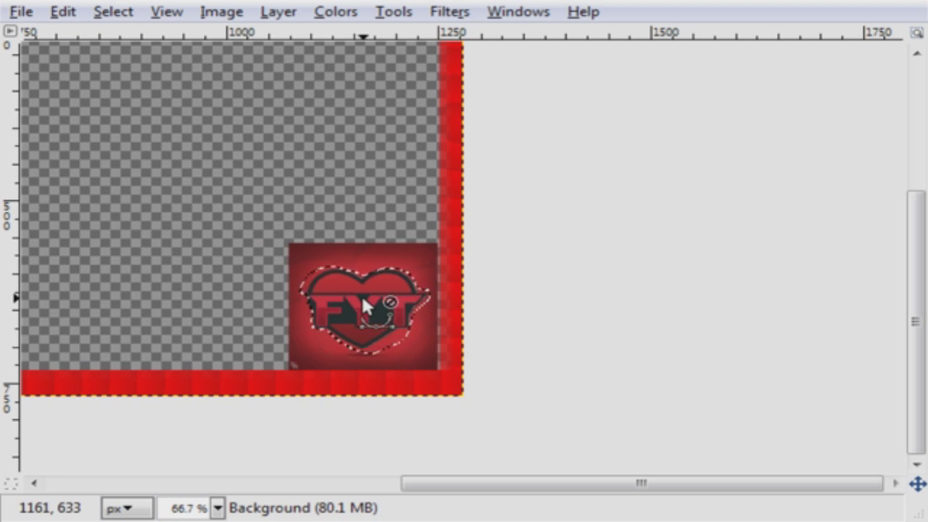
{"action": "left_click_drag", "start_coordinate": [387, 311], "coordinate": [359, 283]}
{"action": "left_click", "coordinate": [63, 12]}
{"action": "left_click", "coordinate": [100, 38]}
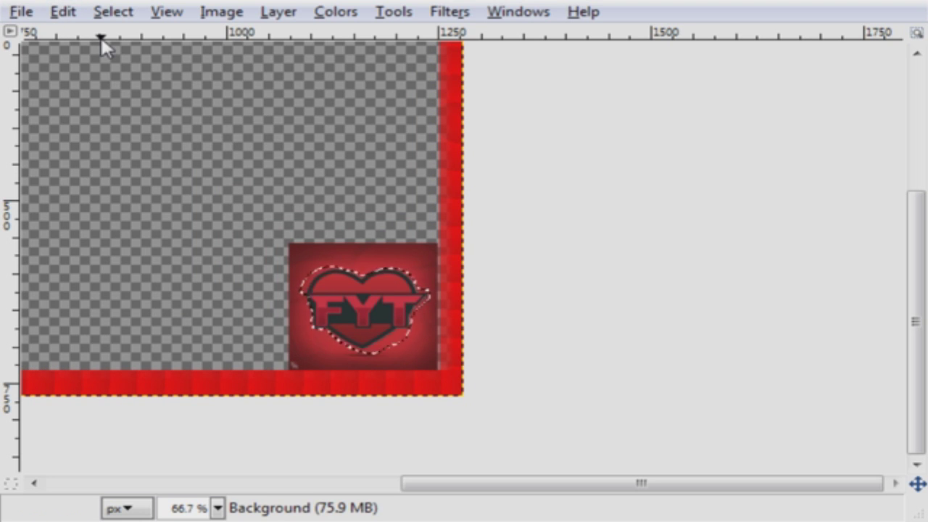
{"action": "left_click_drag", "start_coordinate": [329, 330], "coordinate": [320, 285]}
{"action": "left_click", "coordinate": [63, 12]}
{"action": "left_click", "coordinate": [87, 36]}
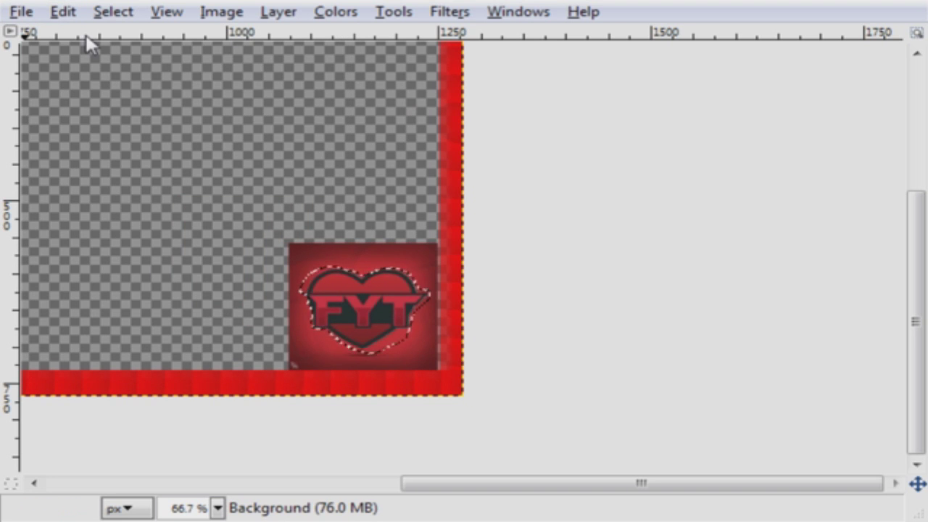
{"action": "left_click_drag", "start_coordinate": [323, 274], "coordinate": [355, 293]}
{"action": "left_click", "coordinate": [63, 12]}
{"action": "left_click", "coordinate": [87, 36]}
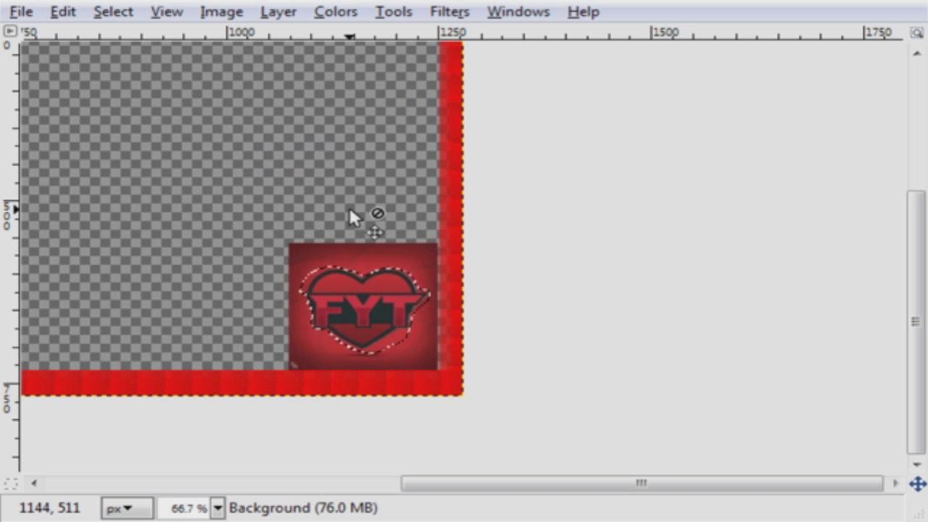
Redo the last logo move, and undo it again.
{"action": "key", "text": "ctrl+y"}
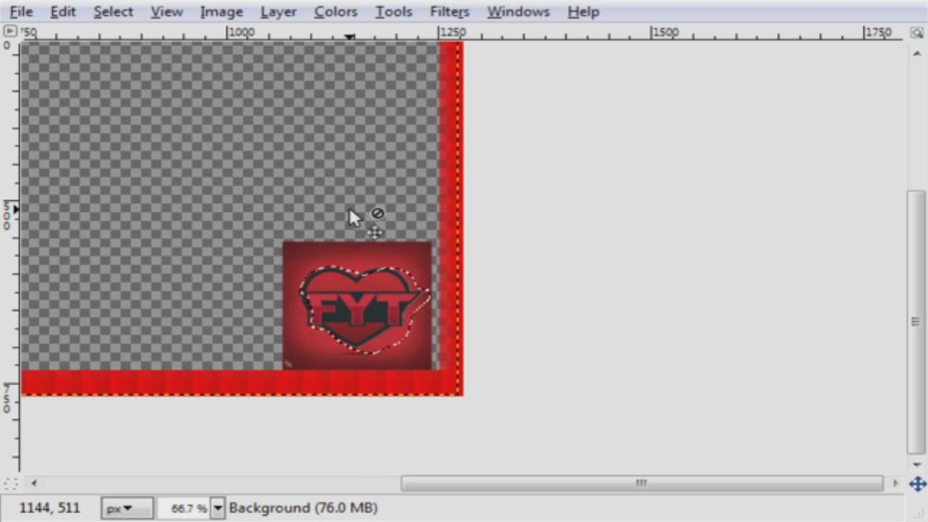
{"action": "left_click", "coordinate": [63, 11]}
{"action": "left_click", "coordinate": [78, 35]}
{"action": "left_click", "coordinate": [64, 13]}
{"action": "left_click", "coordinate": [79, 33]}
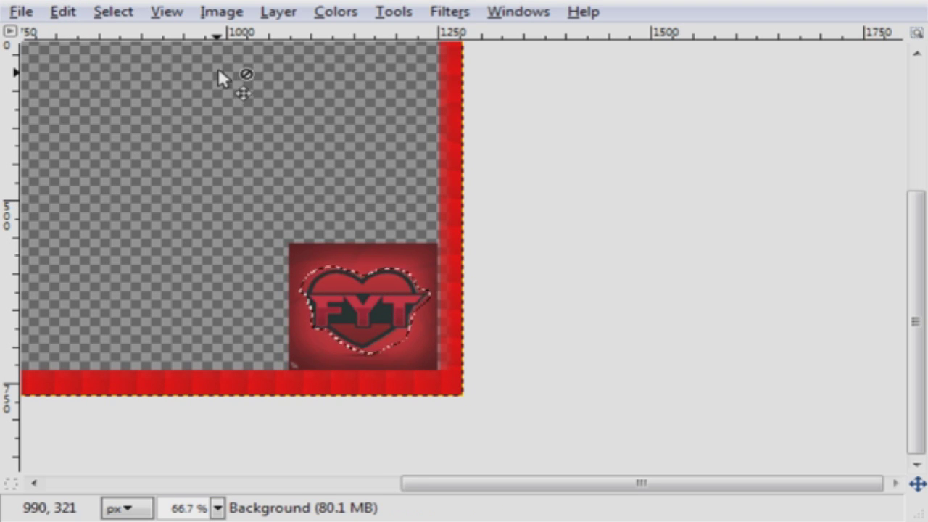
Nudge the logo slightly to the left and clear the loose free selection around the heart.
{"action": "mouse_move", "coordinate": [357, 310]}
{"action": "left_mouse_down"}
{"action": "mouse_move", "coordinate": [343, 234]}
{"action": "mouse_move", "coordinate": [359, 303]}
{"action": "left_mouse_up"}
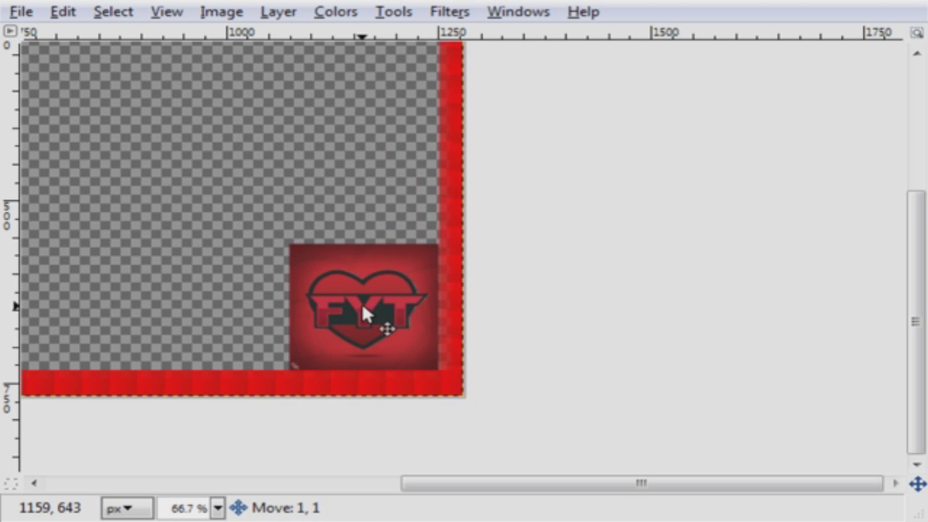
{"action": "key", "text": "f"}
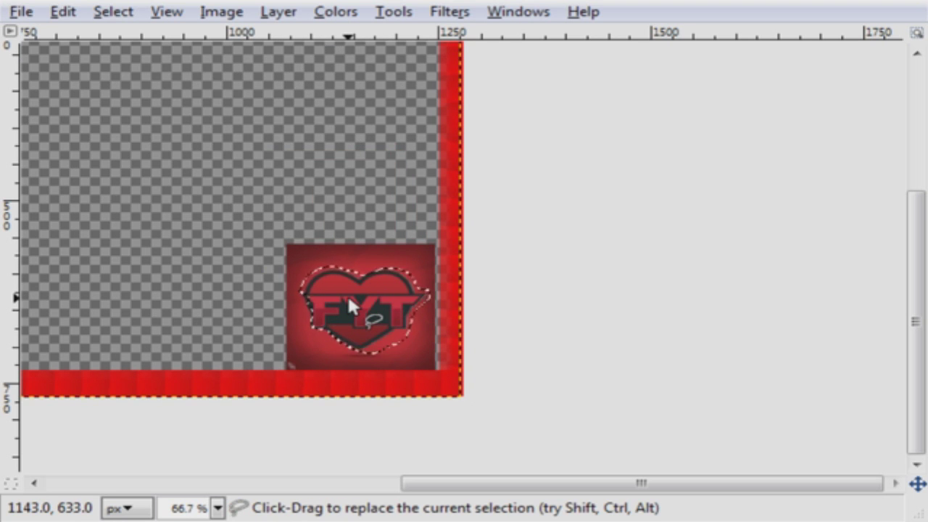
{"action": "key", "text": "shift"}
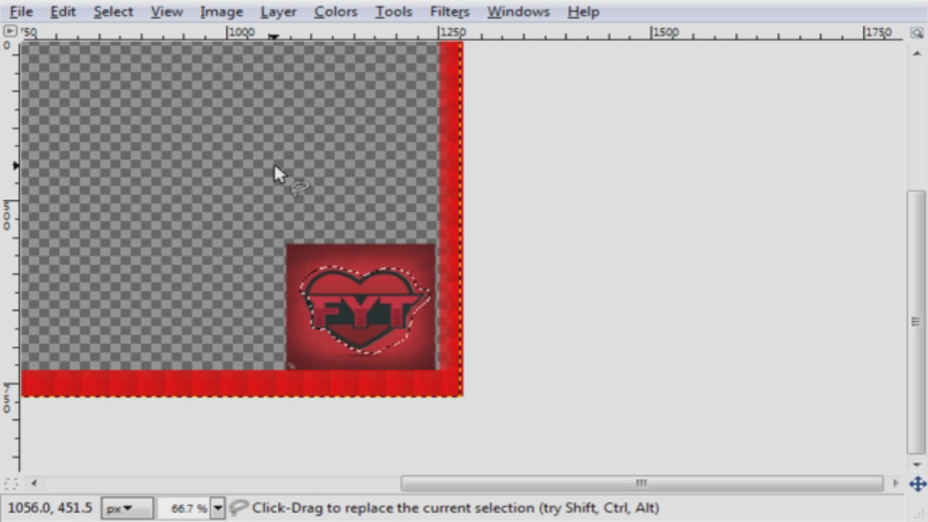
{"action": "scroll", "coordinate": [343, 221], "scroll_direction": "down", "scroll_amount": 2}
{"action": "scroll", "coordinate": [342, 221], "scroll_direction": "up", "scroll_amount": 1}
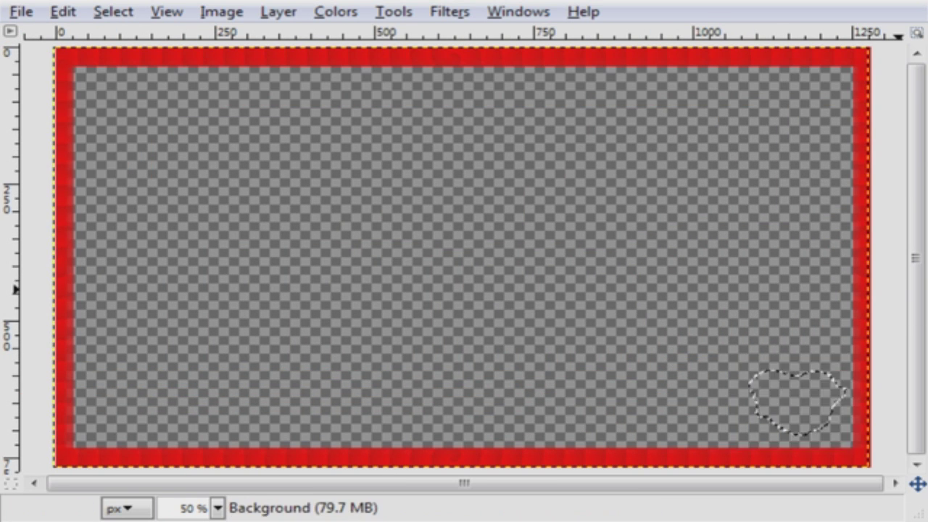
{"action": "left_click", "coordinate": [172, 464]}
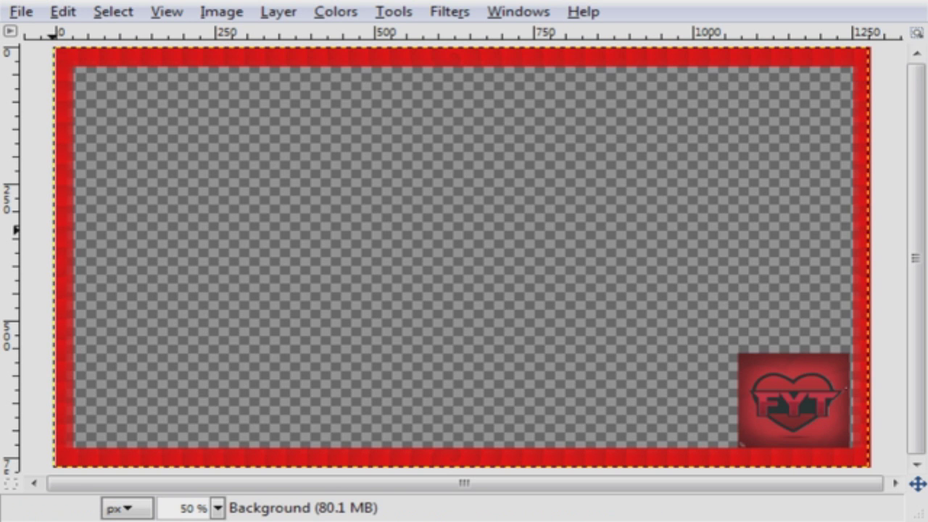
Erase the logo's red background above the heart with the Eraser, including its upper corners.
{"action": "mouse_move", "coordinate": [738, 364]}
{"action": "left_mouse_down"}
{"action": "mouse_move", "coordinate": [787, 354]}
{"action": "mouse_move", "coordinate": [843, 356]}
{"action": "left_mouse_up"}
{"action": "scroll", "coordinate": [792, 408], "scroll_direction": "up", "scroll_amount": 1}
{"action": "scroll", "coordinate": [792, 408], "scroll_direction": "up", "scroll_amount": 2}
{"action": "left_click_drag", "start_coordinate": [768, 482], "coordinate": [812, 481]}
{"action": "scroll", "coordinate": [696, 312], "scroll_direction": "down", "scroll_amount": 2}
{"action": "mouse_move", "coordinate": [523, 125]}
{"action": "left_mouse_down"}
{"action": "mouse_move", "coordinate": [568, 122]}
{"action": "mouse_move", "coordinate": [830, 192]}
{"action": "mouse_move", "coordinate": [787, 151]}
{"action": "left_mouse_up"}
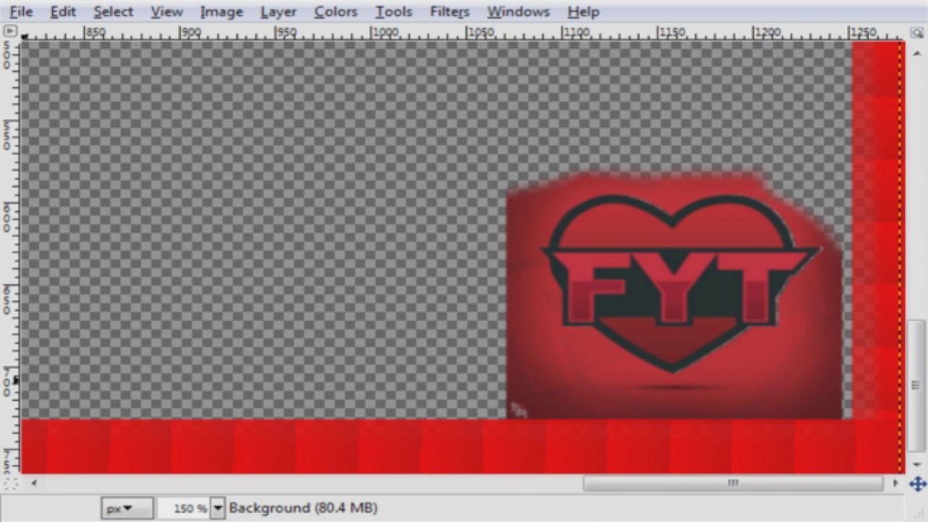
Erase the red background to the right of the heart and outside its lower right edge.
{"action": "scroll", "coordinate": [567, 344], "scroll_direction": "up", "scroll_amount": 5}
{"action": "left_click_drag", "start_coordinate": [735, 484], "coordinate": [799, 484]}
{"action": "mouse_move", "coordinate": [419, 174]}
{"action": "left_mouse_down"}
{"action": "mouse_move", "coordinate": [375, 193]}
{"action": "mouse_move", "coordinate": [703, 222]}
{"action": "mouse_move", "coordinate": [746, 286]}
{"action": "left_mouse_up"}
{"action": "scroll", "coordinate": [774, 263], "scroll_direction": "down", "scroll_amount": 2}
{"action": "mouse_move", "coordinate": [766, 328]}
{"action": "left_mouse_down"}
{"action": "mouse_move", "coordinate": [804, 206]}
{"action": "mouse_move", "coordinate": [728, 287]}
{"action": "mouse_move", "coordinate": [772, 362]}
{"action": "mouse_move", "coordinate": [590, 256]}
{"action": "mouse_move", "coordinate": [855, 321]}
{"action": "mouse_move", "coordinate": [573, 263]}
{"action": "left_mouse_up"}
{"action": "scroll", "coordinate": [779, 313], "scroll_direction": "down", "scroll_amount": 2}
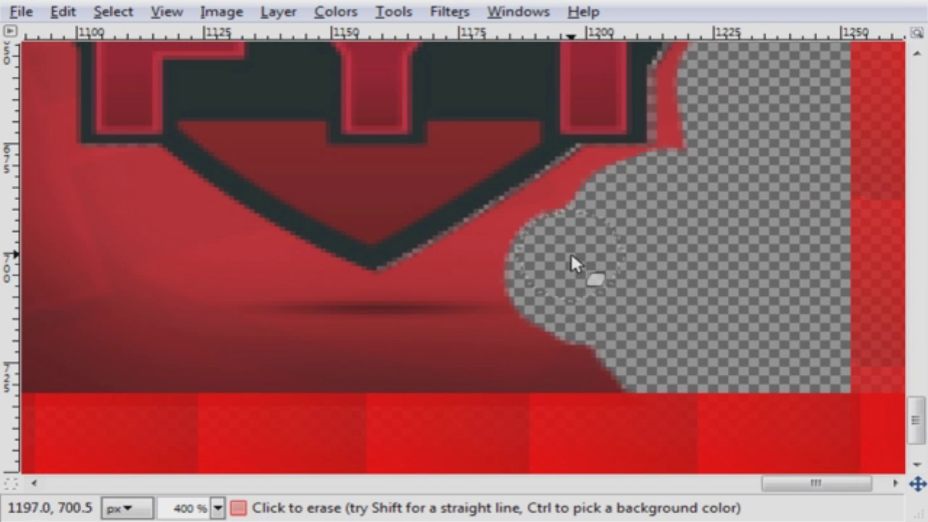
Erase background between the heart's tip and the dark shadow and just below the shadow, undoing a stray stroke.
{"action": "mouse_move", "coordinate": [470, 253]}
{"action": "left_mouse_down"}
{"action": "mouse_move", "coordinate": [438, 261]}
{"action": "mouse_move", "coordinate": [442, 279]}
{"action": "mouse_move", "coordinate": [378, 270]}
{"action": "mouse_move", "coordinate": [440, 248]}
{"action": "mouse_move", "coordinate": [510, 296]}
{"action": "mouse_move", "coordinate": [479, 302]}
{"action": "mouse_move", "coordinate": [503, 289]}
{"action": "mouse_move", "coordinate": [503, 317]}
{"action": "mouse_move", "coordinate": [464, 327]}
{"action": "mouse_move", "coordinate": [487, 317]}
{"action": "mouse_move", "coordinate": [382, 305]}
{"action": "mouse_move", "coordinate": [245, 309]}
{"action": "mouse_move", "coordinate": [546, 332]}
{"action": "mouse_move", "coordinate": [161, 316]}
{"action": "mouse_move", "coordinate": [276, 303]}
{"action": "left_mouse_up"}
{"action": "scroll", "coordinate": [411, 329], "scroll_direction": "up", "scroll_amount": 1, "text": "ctrl"}
{"action": "scroll", "coordinate": [411, 329], "scroll_direction": "up", "scroll_amount": 2, "text": "ctrl"}
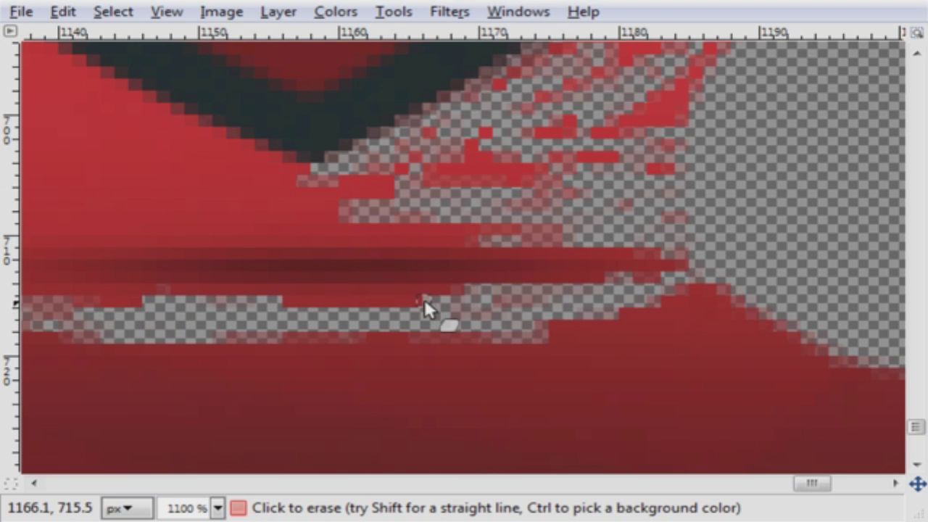
{"action": "mouse_move", "coordinate": [424, 299]}
{"action": "left_mouse_down"}
{"action": "mouse_move", "coordinate": [291, 307]}
{"action": "mouse_move", "coordinate": [338, 305]}
{"action": "mouse_move", "coordinate": [311, 297]}
{"action": "mouse_move", "coordinate": [444, 292]}
{"action": "mouse_move", "coordinate": [97, 291]}
{"action": "mouse_move", "coordinate": [143, 308]}
{"action": "mouse_move", "coordinate": [468, 300]}
{"action": "mouse_move", "coordinate": [651, 273]}
{"action": "left_mouse_up"}
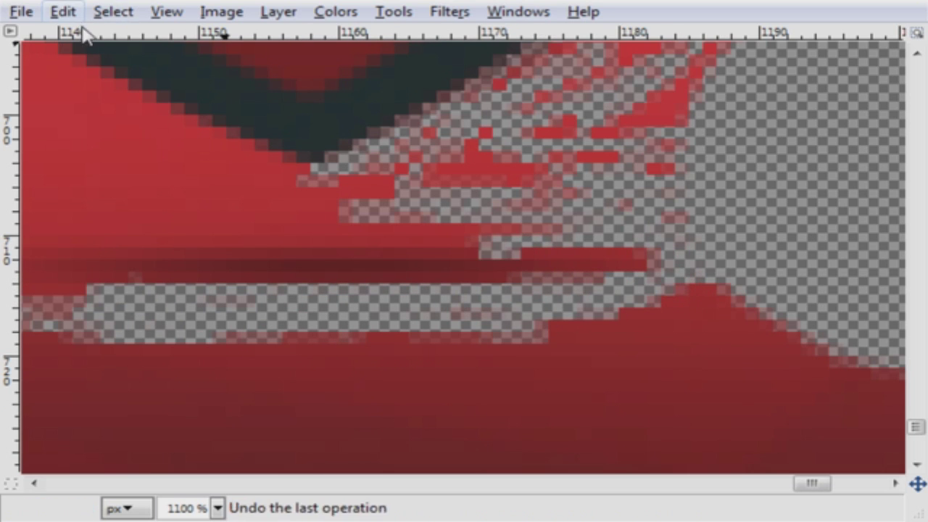
{"action": "key", "text": "ctrl+z"}
{"action": "mouse_move", "coordinate": [483, 253]}
{"action": "left_mouse_down"}
{"action": "mouse_move", "coordinate": [687, 253]}
{"action": "mouse_move", "coordinate": [503, 253]}
{"action": "mouse_move", "coordinate": [612, 253]}
{"action": "mouse_move", "coordinate": [636, 266]}
{"action": "left_mouse_up"}
{"action": "left_click", "coordinate": [35, 482]}
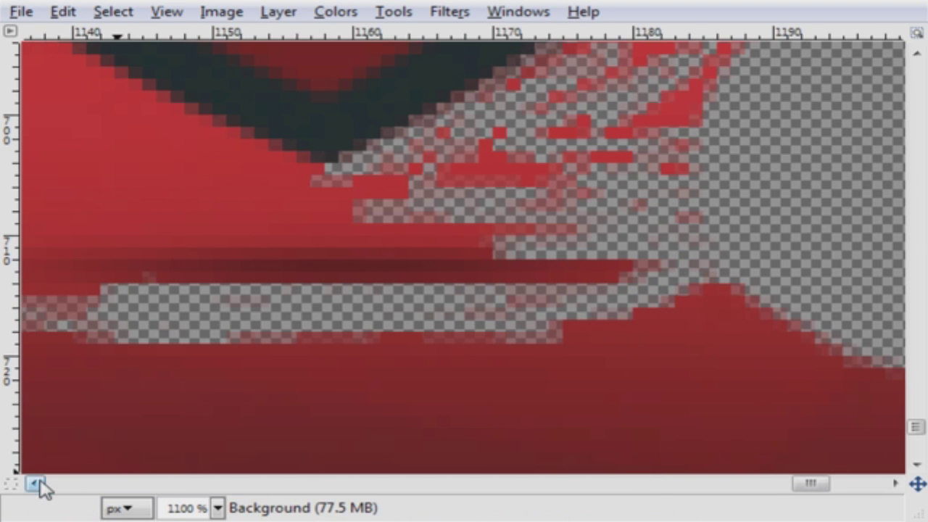
Erase the background around the shadow's left end and above it, undoing the stray strokes.
{"action": "mouse_move", "coordinate": [124, 305]}
{"action": "left_mouse_down"}
{"action": "mouse_move", "coordinate": [224, 308]}
{"action": "mouse_move", "coordinate": [151, 299]}
{"action": "mouse_move", "coordinate": [333, 208]}
{"action": "mouse_move", "coordinate": [493, 193]}
{"action": "mouse_move", "coordinate": [405, 241]}
{"action": "mouse_move", "coordinate": [518, 242]}
{"action": "left_mouse_up"}
{"action": "key", "text": "ctrl+z"}
{"action": "key", "text": "ctrl+z"}
{"action": "key", "text": "ctrl+z"}
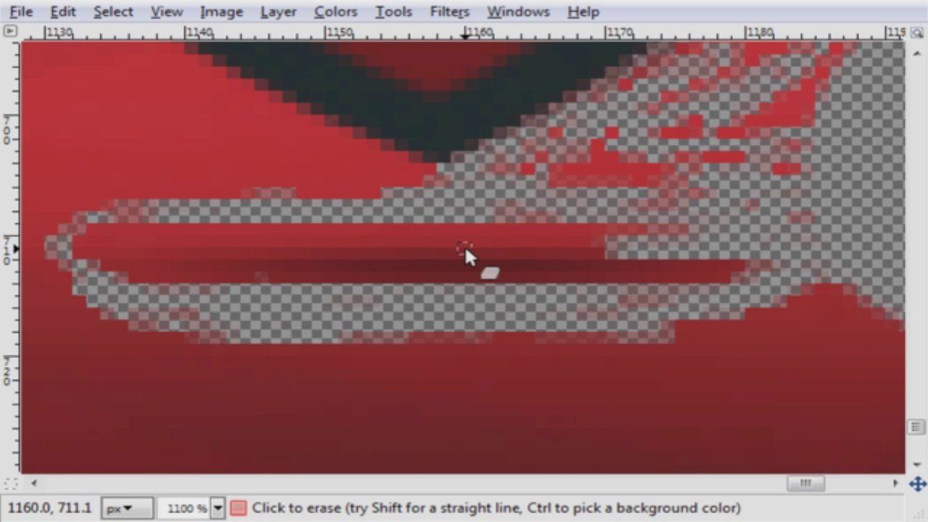
Try further eraser strokes on and below the shadow, and undo each one.
{"action": "mouse_move", "coordinate": [482, 246]}
{"action": "left_mouse_down"}
{"action": "mouse_move", "coordinate": [608, 232]}
{"action": "mouse_move", "coordinate": [92, 247]}
{"action": "mouse_move", "coordinate": [241, 256]}
{"action": "mouse_move", "coordinate": [224, 270]}
{"action": "mouse_move", "coordinate": [267, 289]}
{"action": "mouse_move", "coordinate": [145, 267]}
{"action": "left_mouse_up"}
{"action": "key", "text": "ctrl+z"}
{"action": "mouse_move", "coordinate": [272, 274]}
{"action": "left_mouse_down"}
{"action": "mouse_move", "coordinate": [349, 269]}
{"action": "mouse_move", "coordinate": [203, 273]}
{"action": "left_mouse_up"}
{"action": "key", "text": "ctrl+z"}
{"action": "key", "text": "ctrl+z"}
{"action": "mouse_move", "coordinate": [330, 352]}
{"action": "left_mouse_down"}
{"action": "mouse_move", "coordinate": [402, 362]}
{"action": "mouse_move", "coordinate": [374, 369]}
{"action": "left_mouse_up"}
{"action": "key", "text": "ctrl+z"}
Trim the shadow thinner and erase the background below it and along the heart's lower right edge.
{"action": "scroll", "coordinate": [306, 321], "scroll_direction": "down", "scroll_amount": 1}
{"action": "left_click_drag", "start_coordinate": [563, 292], "coordinate": [632, 279]}
{"action": "mouse_move", "coordinate": [222, 445]}
{"action": "left_mouse_down"}
{"action": "mouse_move", "coordinate": [227, 393]}
{"action": "mouse_move", "coordinate": [631, 346]}
{"action": "mouse_move", "coordinate": [226, 304]}
{"action": "mouse_move", "coordinate": [116, 190]}
{"action": "mouse_move", "coordinate": [406, 454]}
{"action": "mouse_move", "coordinate": [272, 346]}
{"action": "mouse_move", "coordinate": [750, 386]}
{"action": "mouse_move", "coordinate": [911, 362]}
{"action": "mouse_move", "coordinate": [677, 232]}
{"action": "mouse_move", "coordinate": [606, 242]}
{"action": "mouse_move", "coordinate": [643, 317]}
{"action": "mouse_move", "coordinate": [628, 236]}
{"action": "mouse_move", "coordinate": [794, 116]}
{"action": "left_mouse_up"}
{"action": "scroll", "coordinate": [870, 341], "scroll_direction": "up", "scroll_amount": 2}
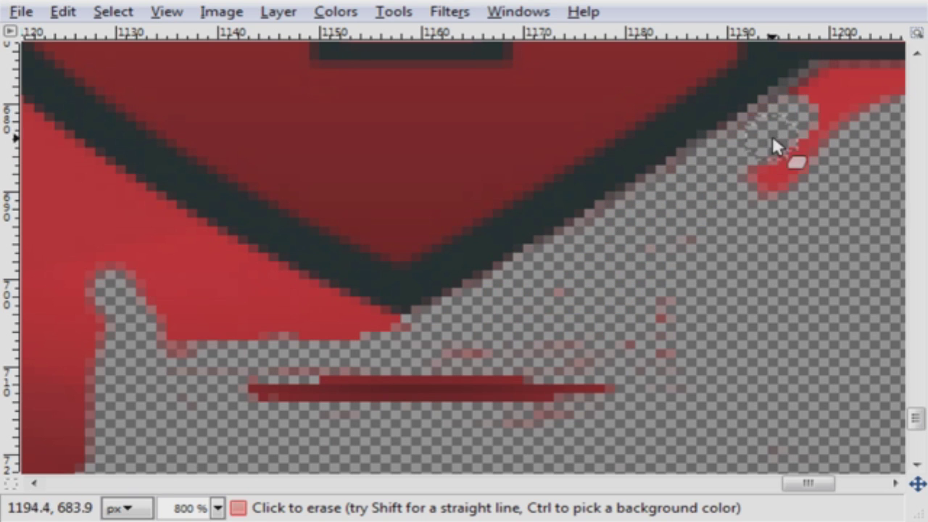
Erase the red remaining beneath the foot of the T and beside its outer edge.
{"action": "scroll", "coordinate": [697, 451], "scroll_direction": "up", "scroll_amount": 2}
{"action": "left_click", "coordinate": [895, 483]}
{"action": "scroll", "coordinate": [621, 411], "scroll_direction": "up", "scroll_amount": 2}
{"action": "mouse_move", "coordinate": [621, 412]}
{"action": "left_mouse_down"}
{"action": "mouse_move", "coordinate": [678, 325]}
{"action": "mouse_move", "coordinate": [664, 317]}
{"action": "mouse_move", "coordinate": [695, 306]}
{"action": "mouse_move", "coordinate": [660, 316]}
{"action": "mouse_move", "coordinate": [686, 303]}
{"action": "mouse_move", "coordinate": [788, 302]}
{"action": "mouse_move", "coordinate": [719, 326]}
{"action": "mouse_move", "coordinate": [833, 294]}
{"action": "mouse_move", "coordinate": [841, 215]}
{"action": "mouse_move", "coordinate": [866, 296]}
{"action": "mouse_move", "coordinate": [830, 241]}
{"action": "mouse_move", "coordinate": [831, 182]}
{"action": "left_mouse_up"}
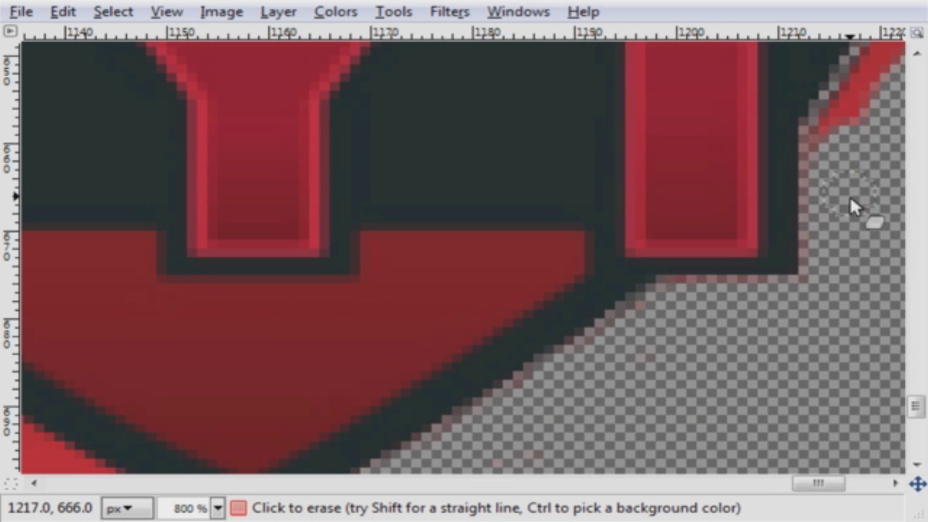
Erase the red strip along the slanted outline between the T's foot and the banner's right tip.
{"action": "scroll", "coordinate": [849, 195], "scroll_direction": "up", "scroll_amount": 2}
{"action": "left_click", "coordinate": [894, 483]}
{"action": "scroll", "coordinate": [833, 384], "scroll_direction": "up", "scroll_amount": 2}
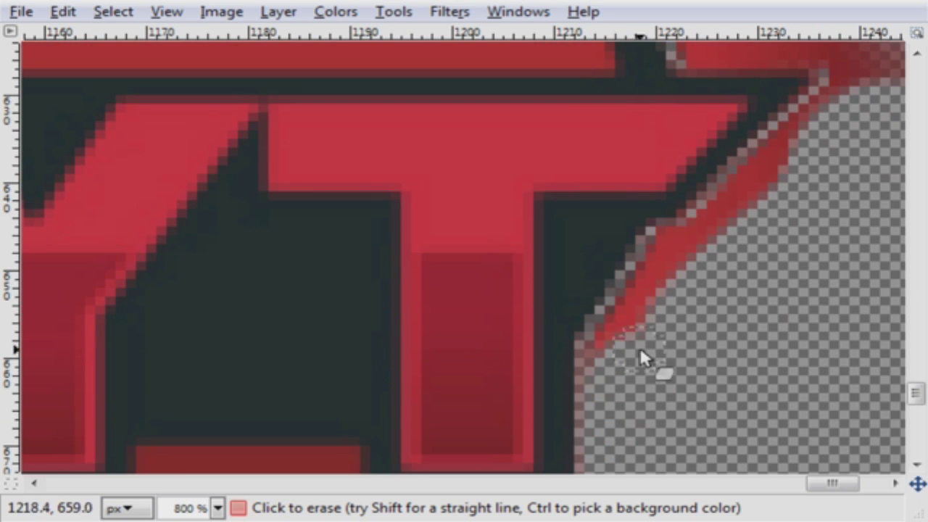
{"action": "mouse_move", "coordinate": [613, 345]}
{"action": "left_mouse_down"}
{"action": "mouse_move", "coordinate": [673, 253]}
{"action": "mouse_move", "coordinate": [702, 242]}
{"action": "mouse_move", "coordinate": [681, 246]}
{"action": "mouse_move", "coordinate": [731, 213]}
{"action": "mouse_move", "coordinate": [785, 150]}
{"action": "mouse_move", "coordinate": [715, 230]}
{"action": "mouse_move", "coordinate": [709, 221]}
{"action": "mouse_move", "coordinate": [839, 282]}
{"action": "left_mouse_up"}
Erase the background above the banner's right tip, using straight eraser lines along its upper edge.
{"action": "scroll", "coordinate": [826, 319], "scroll_direction": "up", "scroll_amount": 4}
{"action": "mouse_move", "coordinate": [810, 355]}
{"action": "left_mouse_down"}
{"action": "mouse_move", "coordinate": [840, 261]}
{"action": "mouse_move", "coordinate": [738, 260]}
{"action": "mouse_move", "coordinate": [697, 224]}
{"action": "mouse_move", "coordinate": [664, 210]}
{"action": "left_mouse_up"}
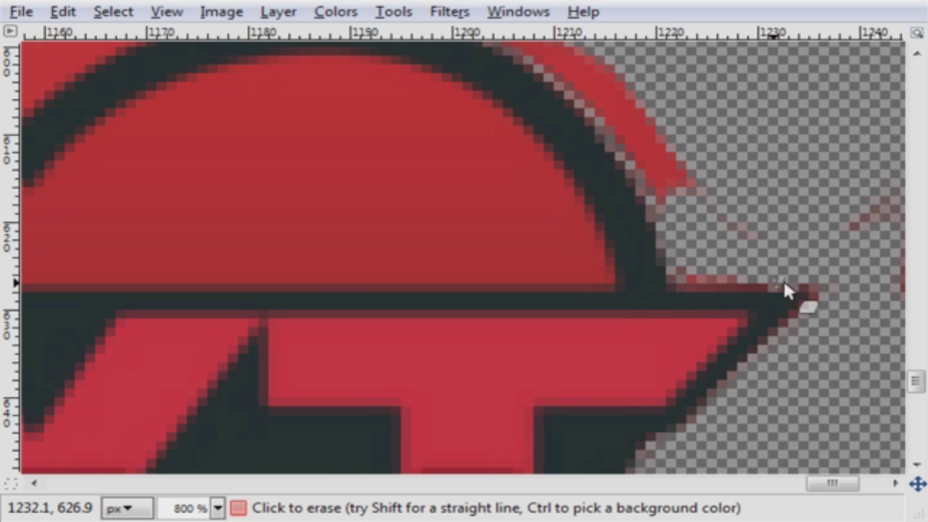
{"action": "left_click", "coordinate": [694, 281], "text": "shift"}
{"action": "left_click", "coordinate": [813, 284], "text": "shift"}
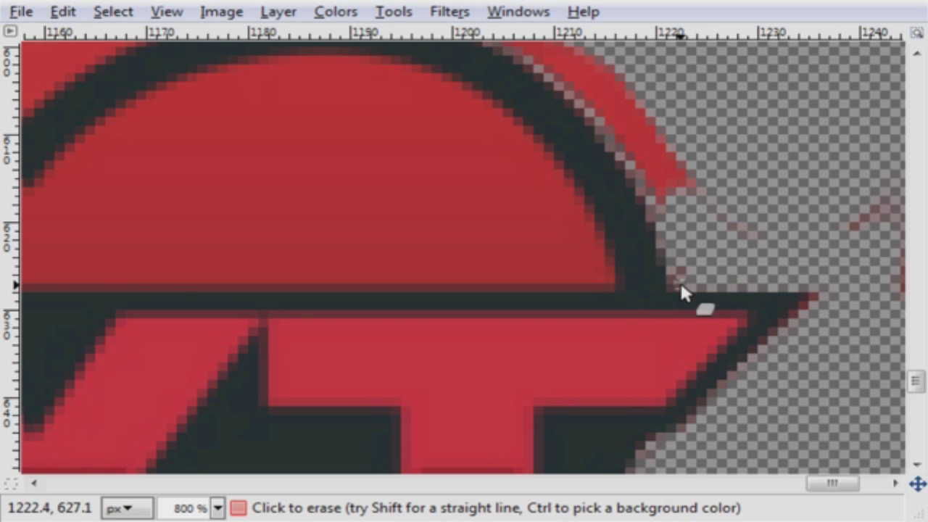
Erase the red band outside the heart's right lobe, following the dark outline toward its top.
{"action": "scroll", "coordinate": [797, 312], "scroll_direction": "up", "scroll_amount": 3}
{"action": "mouse_move", "coordinate": [683, 416]}
{"action": "left_mouse_down"}
{"action": "mouse_move", "coordinate": [726, 378]}
{"action": "mouse_move", "coordinate": [896, 413]}
{"action": "left_mouse_up"}
{"action": "left_click", "coordinate": [35, 483]}
{"action": "mouse_move", "coordinate": [535, 221]}
{"action": "left_mouse_down"}
{"action": "mouse_move", "coordinate": [655, 330]}
{"action": "mouse_move", "coordinate": [729, 365]}
{"action": "left_mouse_up"}
{"action": "mouse_move", "coordinate": [471, 211]}
{"action": "left_mouse_down"}
{"action": "mouse_move", "coordinate": [558, 205]}
{"action": "mouse_move", "coordinate": [526, 234]}
{"action": "left_mouse_up"}
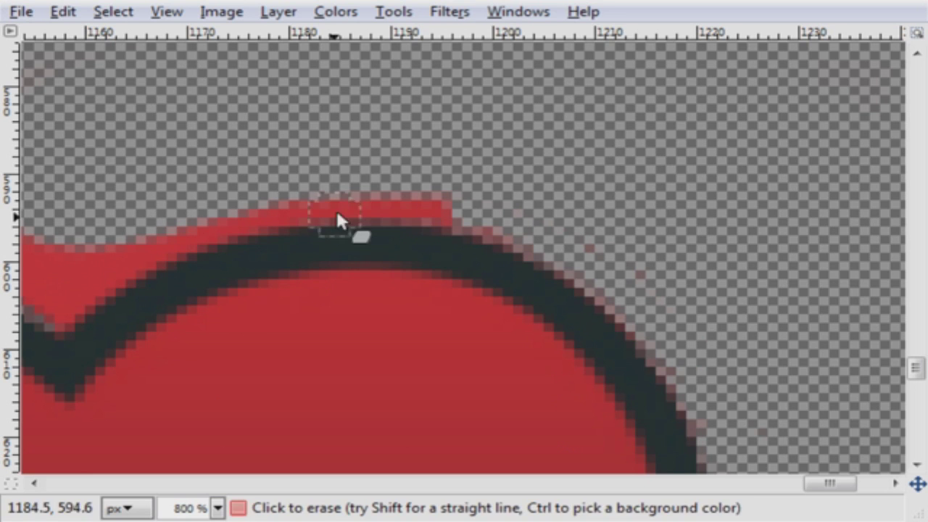
Erase the red above the right lobe's top and down into the notch between the two lobes.
{"action": "mouse_move", "coordinate": [318, 217]}
{"action": "left_mouse_down"}
{"action": "mouse_move", "coordinate": [363, 208]}
{"action": "mouse_move", "coordinate": [348, 199]}
{"action": "mouse_move", "coordinate": [274, 214]}
{"action": "left_mouse_up"}
{"action": "left_click", "coordinate": [35, 483]}
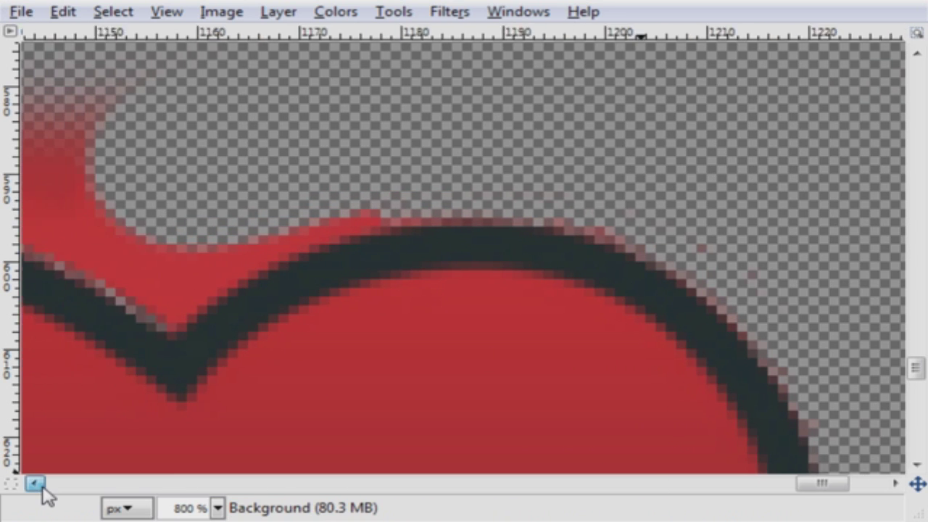
{"action": "mouse_move", "coordinate": [270, 314]}
{"action": "left_mouse_down"}
{"action": "mouse_move", "coordinate": [377, 250]}
{"action": "mouse_move", "coordinate": [481, 218]}
{"action": "mouse_move", "coordinate": [559, 209]}
{"action": "mouse_move", "coordinate": [379, 239]}
{"action": "mouse_move", "coordinate": [274, 298]}
{"action": "mouse_move", "coordinate": [234, 299]}
{"action": "mouse_move", "coordinate": [206, 274]}
{"action": "mouse_move", "coordinate": [276, 260]}
{"action": "mouse_move", "coordinate": [196, 269]}
{"action": "mouse_move", "coordinate": [227, 238]}
{"action": "left_mouse_up"}
{"action": "scroll", "coordinate": [223, 281], "scroll_direction": "down", "scroll_amount": 1}
{"action": "scroll", "coordinate": [223, 281], "scroll_direction": "up", "scroll_amount": 1}
{"action": "left_click", "coordinate": [34, 483]}
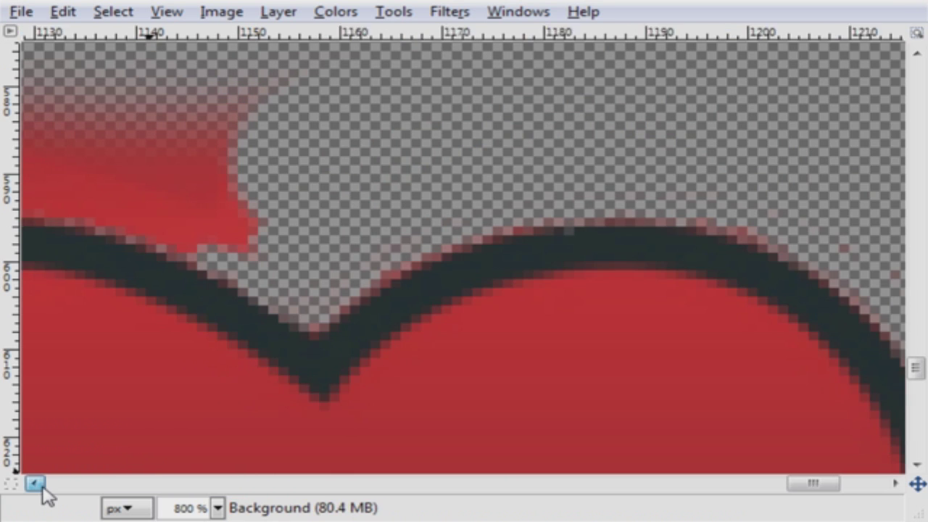
Erase the background above the top of the heart's left lobe.
{"action": "left_click", "coordinate": [34, 483]}
{"action": "left_click", "coordinate": [34, 482]}
{"action": "left_click", "coordinate": [33, 482]}
{"action": "mouse_move", "coordinate": [326, 183]}
{"action": "left_mouse_down"}
{"action": "mouse_move", "coordinate": [523, 140]}
{"action": "mouse_move", "coordinate": [379, 152]}
{"action": "mouse_move", "coordinate": [342, 200]}
{"action": "mouse_move", "coordinate": [360, 209]}
{"action": "mouse_move", "coordinate": [700, 234]}
{"action": "mouse_move", "coordinate": [705, 205]}
{"action": "mouse_move", "coordinate": [648, 256]}
{"action": "mouse_move", "coordinate": [599, 237]}
{"action": "mouse_move", "coordinate": [686, 248]}
{"action": "mouse_move", "coordinate": [572, 170]}
{"action": "mouse_move", "coordinate": [714, 184]}
{"action": "mouse_move", "coordinate": [516, 164]}
{"action": "mouse_move", "coordinate": [598, 139]}
{"action": "mouse_move", "coordinate": [578, 227]}
{"action": "mouse_move", "coordinate": [505, 212]}
{"action": "mouse_move", "coordinate": [391, 208]}
{"action": "mouse_move", "coordinate": [558, 211]}
{"action": "left_mouse_up"}
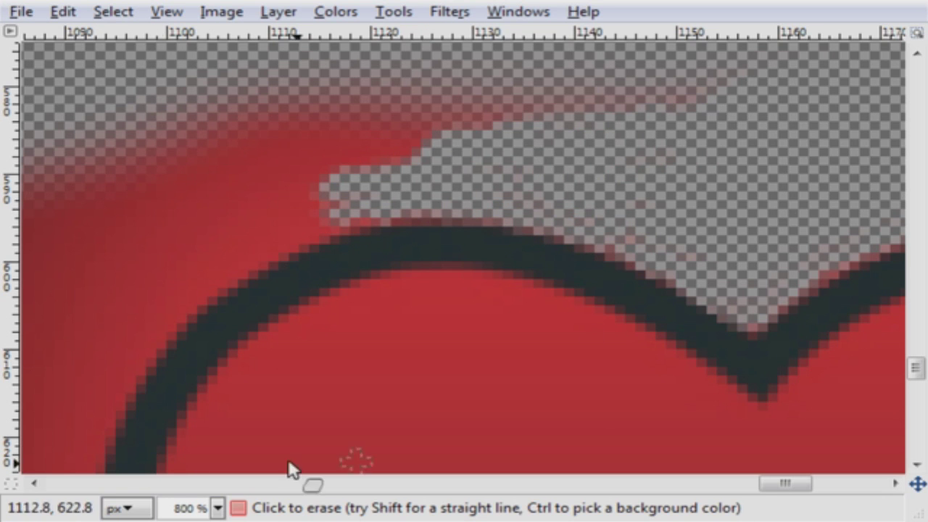
Erase the background along the left lobe's outer edge down to the banner's left tip, finishing with straight lines.
{"action": "left_click", "coordinate": [33, 483]}
{"action": "left_click", "coordinate": [33, 483]}
{"action": "mouse_move", "coordinate": [238, 271]}
{"action": "left_mouse_down"}
{"action": "mouse_move", "coordinate": [360, 243]}
{"action": "mouse_move", "coordinate": [237, 291]}
{"action": "mouse_move", "coordinate": [282, 286]}
{"action": "mouse_move", "coordinate": [435, 218]}
{"action": "mouse_move", "coordinate": [237, 287]}
{"action": "mouse_move", "coordinate": [167, 353]}
{"action": "mouse_move", "coordinate": [131, 318]}
{"action": "mouse_move", "coordinate": [141, 373]}
{"action": "mouse_move", "coordinate": [130, 364]}
{"action": "left_mouse_up"}
{"action": "scroll", "coordinate": [159, 340], "scroll_direction": "down", "scroll_amount": 3}
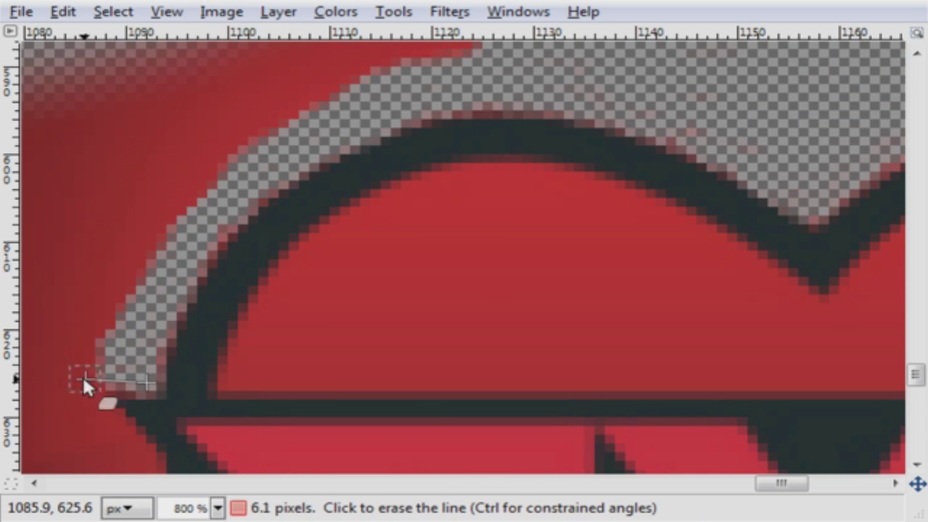
{"action": "left_click", "coordinate": [54, 381], "text": "shift"}
{"action": "left_click", "coordinate": [47, 381], "text": "shift"}
Erase the background around the banner's left tip and down the slanted outline beside the F.
{"action": "scroll", "coordinate": [49, 378], "scroll_direction": "down", "scroll_amount": 2}
{"action": "mouse_move", "coordinate": [83, 258]}
{"action": "left_mouse_down"}
{"action": "mouse_move", "coordinate": [62, 261]}
{"action": "mouse_move", "coordinate": [100, 370]}
{"action": "left_mouse_up"}
{"action": "mouse_move", "coordinate": [124, 220]}
{"action": "left_mouse_down"}
{"action": "mouse_move", "coordinate": [100, 191]}
{"action": "mouse_move", "coordinate": [140, 238]}
{"action": "mouse_move", "coordinate": [113, 246]}
{"action": "mouse_move", "coordinate": [152, 264]}
{"action": "mouse_move", "coordinate": [140, 318]}
{"action": "mouse_move", "coordinate": [149, 299]}
{"action": "mouse_move", "coordinate": [152, 381]}
{"action": "left_mouse_up"}
{"action": "scroll", "coordinate": [142, 213], "scroll_direction": "down", "scroll_amount": 2}
{"action": "mouse_move", "coordinate": [142, 216]}
{"action": "left_mouse_down"}
{"action": "mouse_move", "coordinate": [163, 267]}
{"action": "mouse_move", "coordinate": [157, 230]}
{"action": "mouse_move", "coordinate": [174, 240]}
{"action": "mouse_move", "coordinate": [205, 296]}
{"action": "mouse_move", "coordinate": [199, 341]}
{"action": "left_mouse_up"}
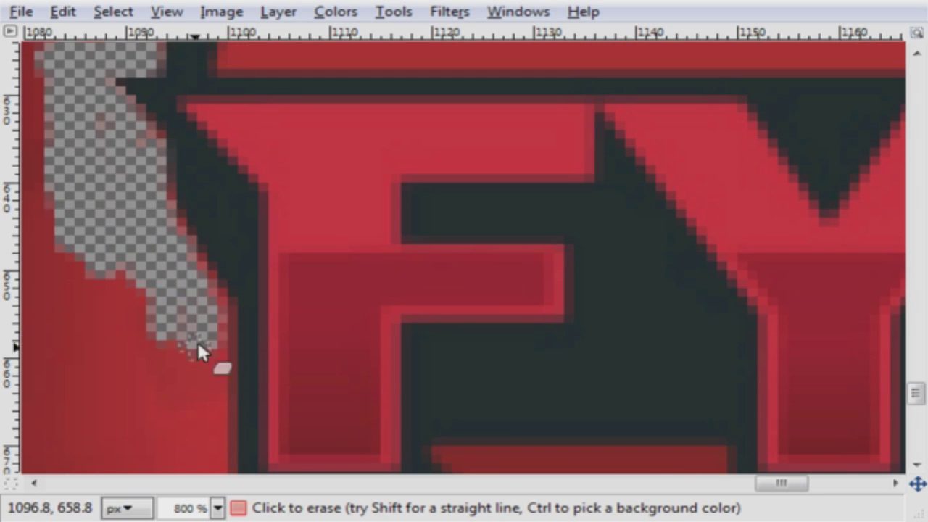
Erase straight lines down the outer edge of the F and beneath its foot to the heart's outline.
{"action": "scroll", "coordinate": [174, 326], "scroll_direction": "down", "scroll_amount": 4}
{"action": "left_click", "coordinate": [206, 267], "text": "shift"}
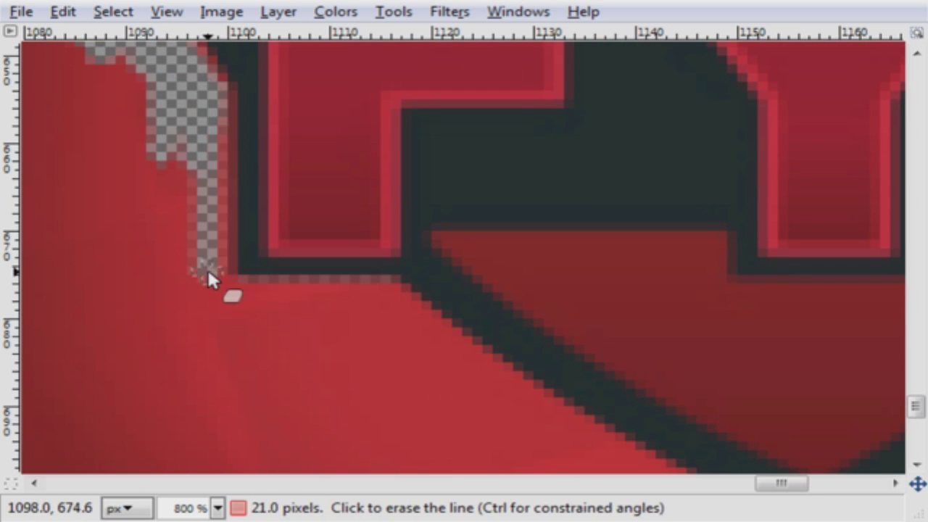
{"action": "left_click", "coordinate": [221, 340], "text": "shift"}
{"action": "mouse_move", "coordinate": [190, 240]}
{"action": "left_mouse_down"}
{"action": "mouse_move", "coordinate": [152, 134]}
{"action": "mouse_move", "coordinate": [109, 308]}
{"action": "mouse_move", "coordinate": [198, 304]}
{"action": "mouse_move", "coordinate": [221, 282]}
{"action": "mouse_move", "coordinate": [295, 317]}
{"action": "left_mouse_up"}
{"action": "left_click", "coordinate": [387, 283], "text": "shift"}
Examine the whole logo for red background that still has to be erased around the heart.
{"action": "scroll", "coordinate": [322, 338], "scroll_direction": "down", "scroll_amount": 3}
{"action": "scroll", "coordinate": [324, 336], "scroll_direction": "down", "scroll_amount": 2}
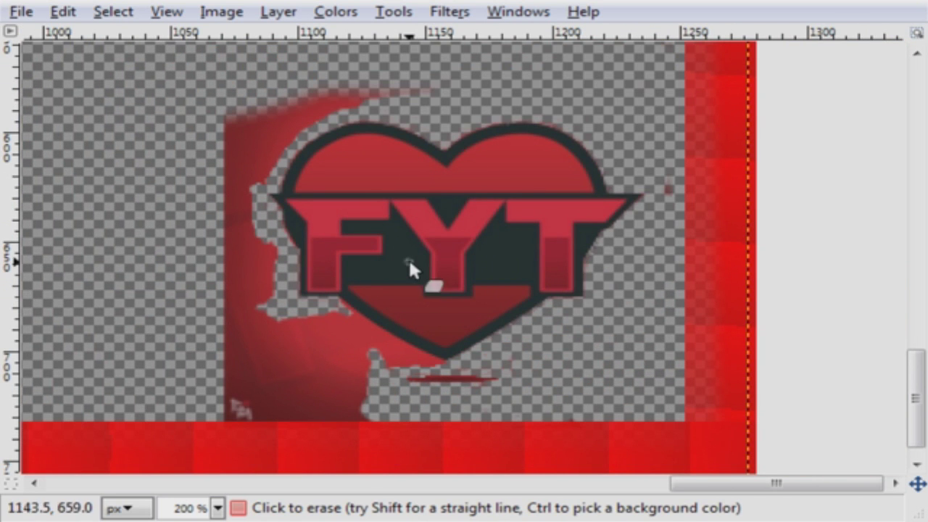
{"action": "scroll", "coordinate": [410, 262], "scroll_direction": "down", "scroll_amount": 2}
{"action": "scroll", "coordinate": [573, 311], "scroll_direction": "up", "scroll_amount": 2}
{"action": "left_click_drag", "start_coordinate": [531, 484], "coordinate": [652, 484]}
{"action": "scroll", "coordinate": [647, 405], "scroll_direction": "down", "scroll_amount": 3}
{"action": "scroll", "coordinate": [640, 385], "scroll_direction": "up", "scroll_amount": 2}
{"action": "left_click_drag", "start_coordinate": [726, 484], "coordinate": [792, 484]}
{"action": "scroll", "coordinate": [727, 371], "scroll_direction": "down", "scroll_amount": 2}
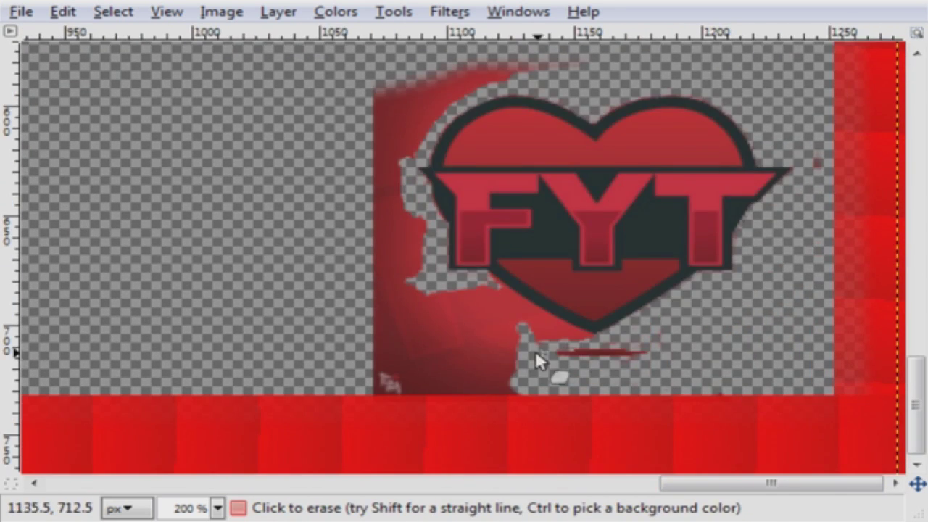
Erase the background along the heart's lower left edge from the foot of the F to the tip.
{"action": "scroll", "coordinate": [486, 309], "scroll_direction": "up", "scroll_amount": 5}
{"action": "mouse_move", "coordinate": [497, 109]}
{"action": "left_mouse_down"}
{"action": "mouse_move", "coordinate": [627, 248]}
{"action": "mouse_move", "coordinate": [481, 160]}
{"action": "mouse_move", "coordinate": [527, 139]}
{"action": "left_mouse_up"}
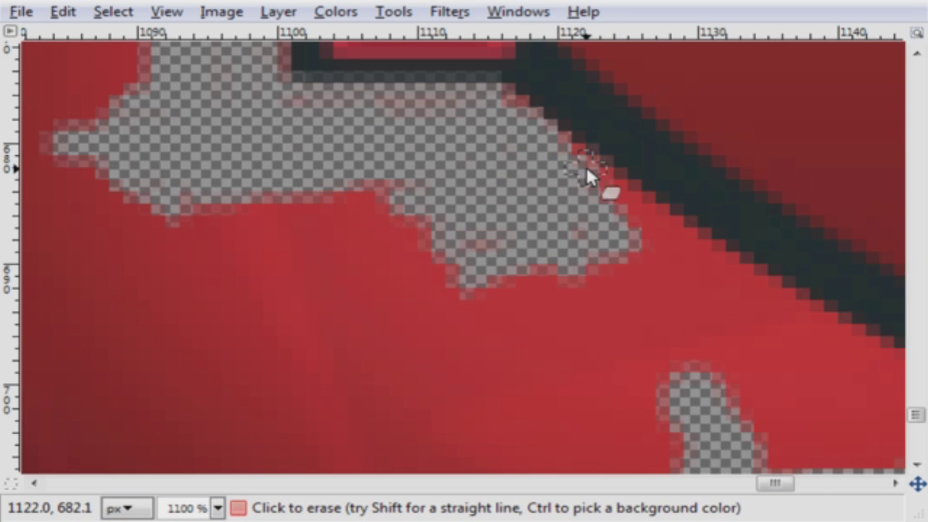
{"action": "mouse_move", "coordinate": [698, 259]}
{"action": "left_mouse_down"}
{"action": "mouse_move", "coordinate": [682, 293]}
{"action": "mouse_move", "coordinate": [724, 280]}
{"action": "mouse_move", "coordinate": [741, 408]}
{"action": "mouse_move", "coordinate": [803, 348]}
{"action": "mouse_move", "coordinate": [723, 276]}
{"action": "left_mouse_up"}
{"action": "left_click", "coordinate": [893, 484]}
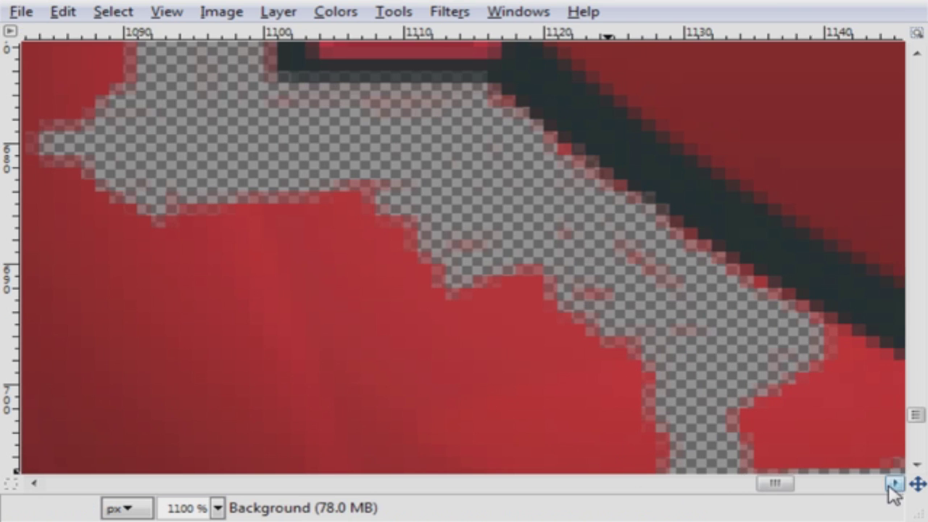
{"action": "mouse_move", "coordinate": [568, 337]}
{"action": "left_mouse_down"}
{"action": "mouse_move", "coordinate": [760, 441]}
{"action": "mouse_move", "coordinate": [580, 372]}
{"action": "mouse_move", "coordinate": [721, 461]}
{"action": "mouse_move", "coordinate": [460, 442]}
{"action": "mouse_move", "coordinate": [468, 429]}
{"action": "left_mouse_up"}
Trim the ends of the shadow beneath the heart's tip into a narrower shape with the Eraser.
{"action": "scroll", "coordinate": [468, 428], "scroll_direction": "down", "scroll_amount": 3}
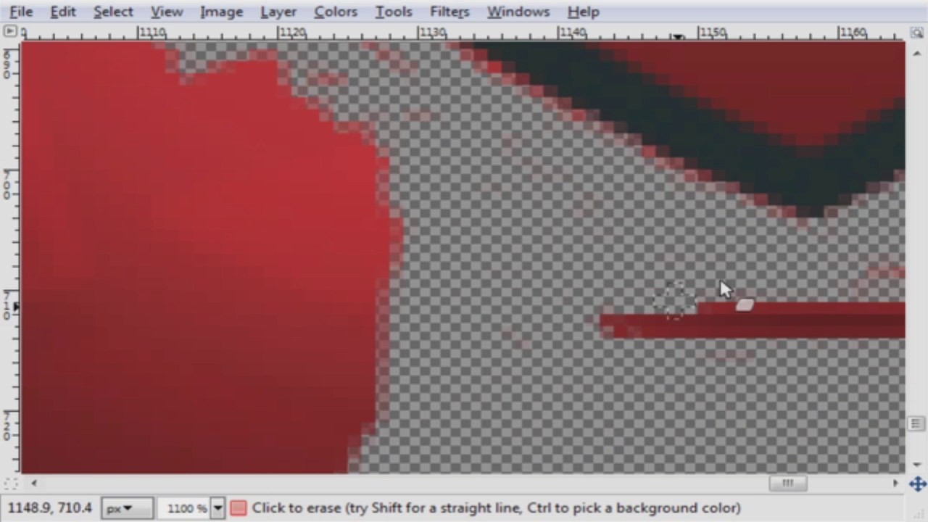
{"action": "left_click", "coordinate": [895, 481]}
{"action": "left_click", "coordinate": [894, 482]}
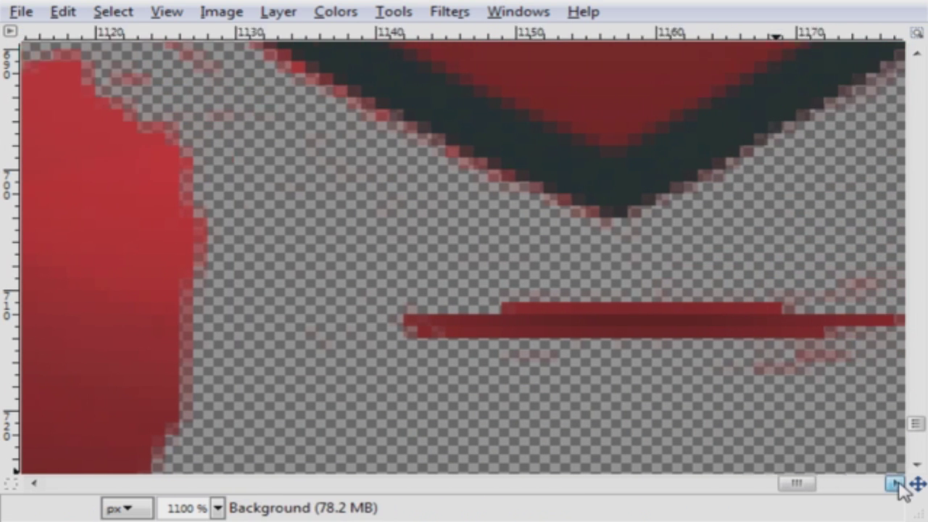
{"action": "left_click", "coordinate": [894, 483]}
{"action": "mouse_move", "coordinate": [815, 301]}
{"action": "left_mouse_down"}
{"action": "mouse_move", "coordinate": [776, 246]}
{"action": "mouse_move", "coordinate": [662, 291]}
{"action": "mouse_move", "coordinate": [742, 286]}
{"action": "left_mouse_up"}
{"action": "left_click", "coordinate": [667, 344]}
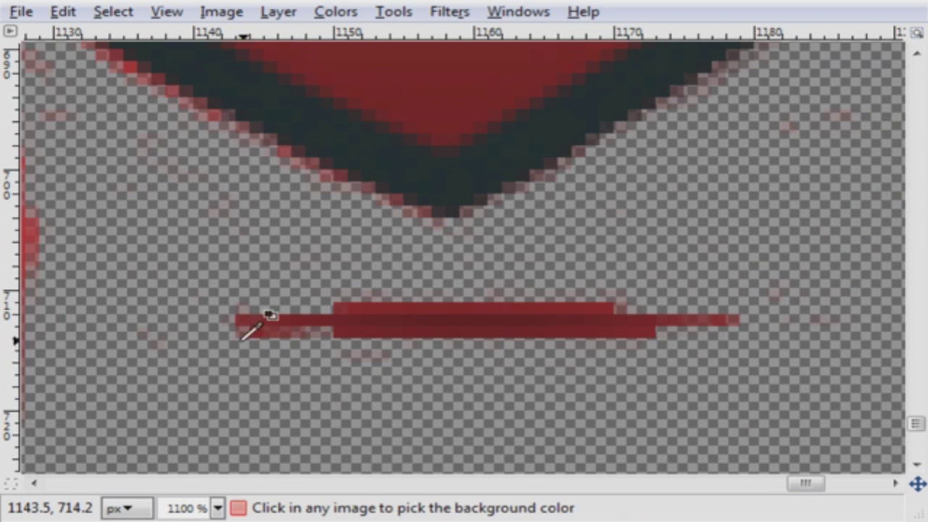
{"action": "left_click", "coordinate": [200, 341], "text": "shift"}
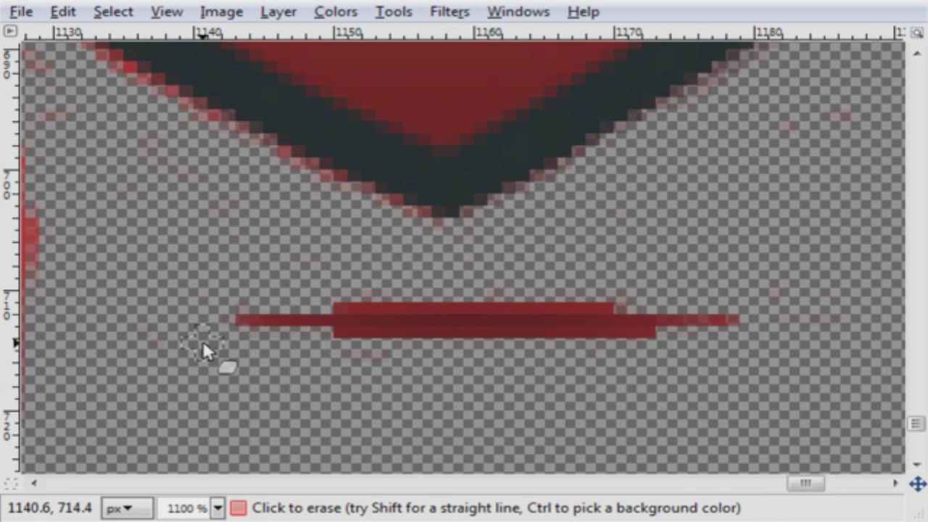
Erase the remaining red background to the left of the heart and the shadow beneath it.
{"action": "left_click", "coordinate": [916, 54]}
{"action": "scroll", "coordinate": [786, 218], "scroll_direction": "down", "scroll_amount": 1}
{"action": "scroll", "coordinate": [786, 218], "scroll_direction": "down", "scroll_amount": 4, "text": "ctrl"}
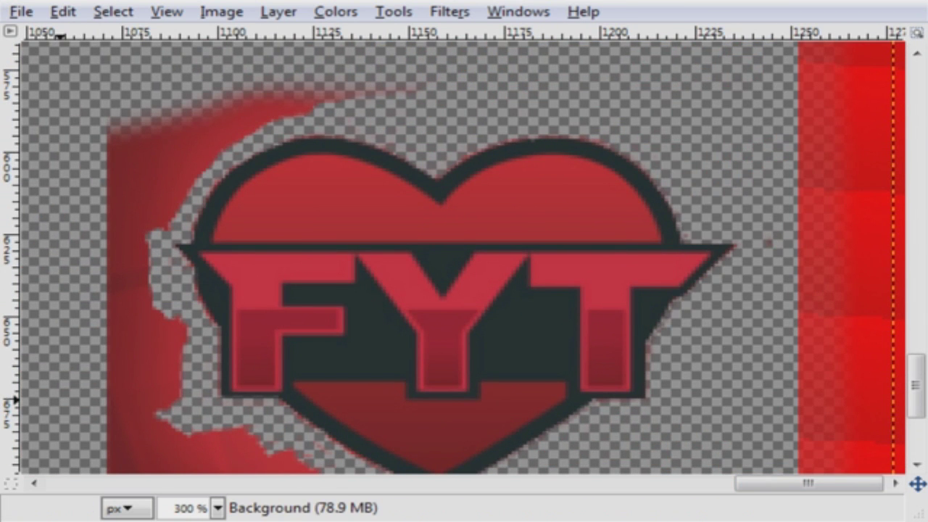
{"action": "scroll", "coordinate": [758, 362], "scroll_direction": "down", "scroll_amount": 3}
{"action": "mouse_move", "coordinate": [107, 365]}
{"action": "left_mouse_down"}
{"action": "mouse_move", "coordinate": [157, 265]}
{"action": "mouse_move", "coordinate": [300, 296]}
{"action": "mouse_move", "coordinate": [112, 236]}
{"action": "mouse_move", "coordinate": [164, 186]}
{"action": "mouse_move", "coordinate": [128, 264]}
{"action": "mouse_move", "coordinate": [300, 114]}
{"action": "mouse_move", "coordinate": [172, 200]}
{"action": "left_mouse_up"}
{"action": "scroll", "coordinate": [164, 187], "scroll_direction": "up", "scroll_amount": 3}
{"action": "scroll", "coordinate": [717, 317], "scroll_direction": "down", "scroll_amount": 2}
{"action": "scroll", "coordinate": [716, 319], "scroll_direction": "down", "scroll_amount": 5, "text": "ctrl"}
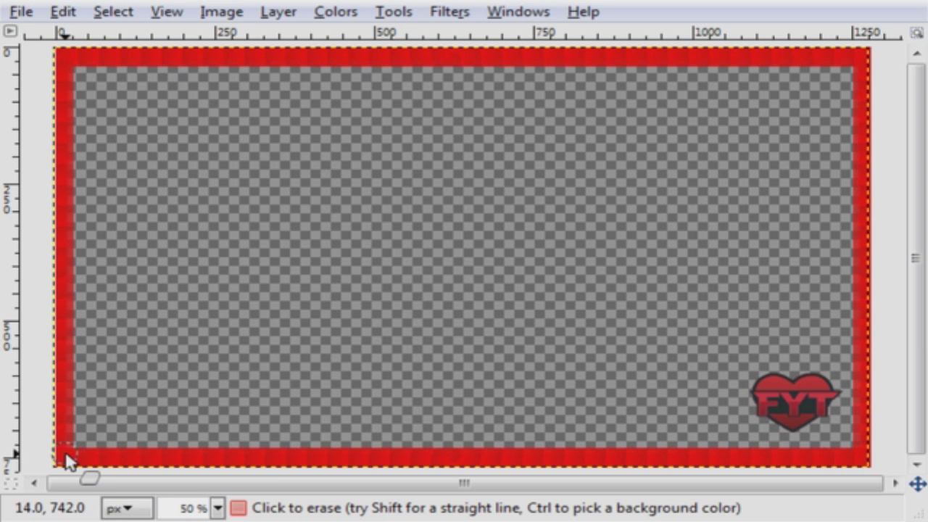
{"action": "scroll", "coordinate": [77, 454], "scroll_direction": "up", "scroll_amount": 2, "text": "ctrl"}
{"action": "left_click", "coordinate": [69, 448]}
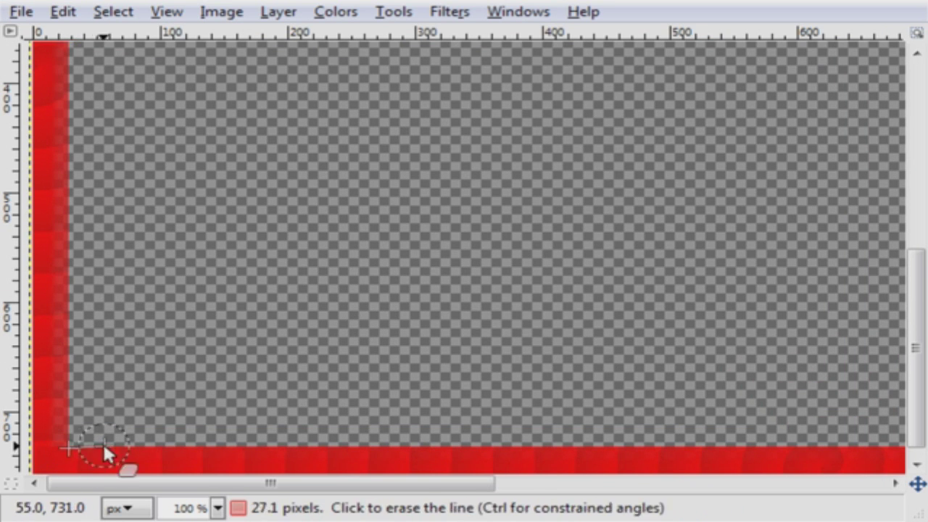
{"action": "left_click_drag", "start_coordinate": [491, 483], "coordinate": [551, 483]}
{"action": "left_click", "coordinate": [549, 485]}
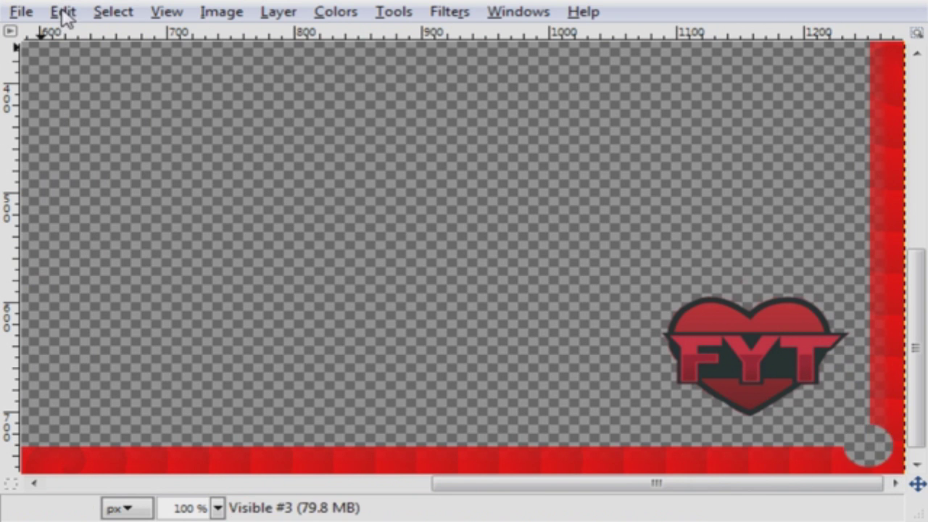
Soften the inner edge of the red frame along its bottom and left sides with straight, partly transparent Eraser strokes.
{"action": "left_click", "coordinate": [870, 442]}
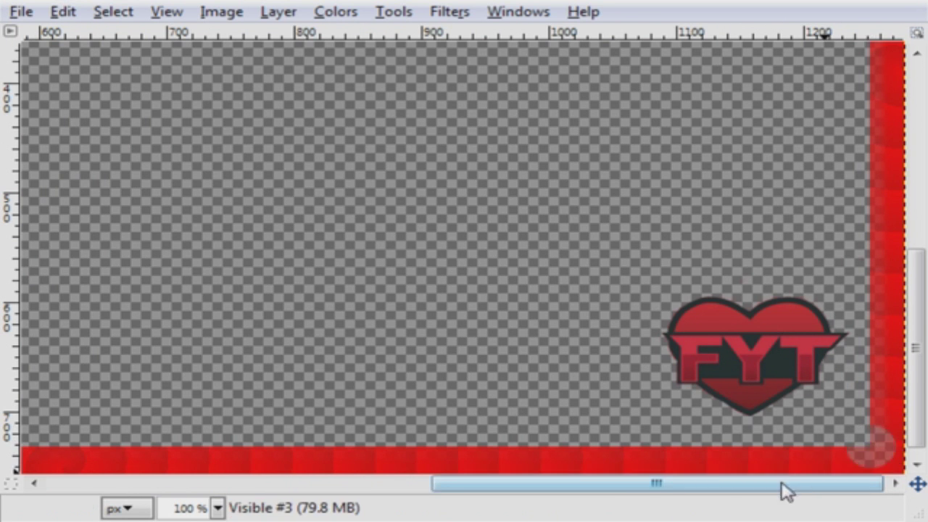
{"action": "left_click_drag", "start_coordinate": [781, 483], "coordinate": [362, 483]}
{"action": "left_click", "coordinate": [57, 442], "text": "shift"}
{"action": "scroll", "coordinate": [111, 139], "scroll_direction": "up", "scroll_amount": 10}
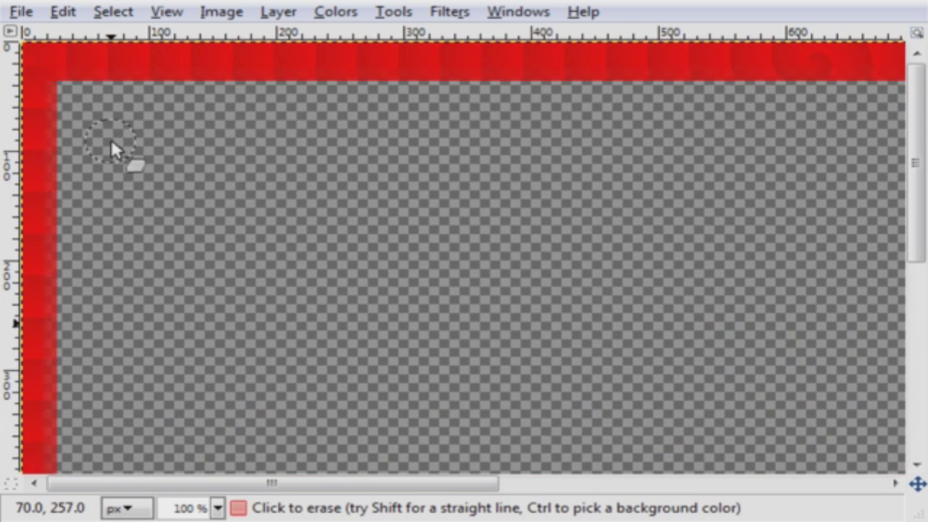
{"action": "left_click", "coordinate": [58, 76], "text": "shift"}
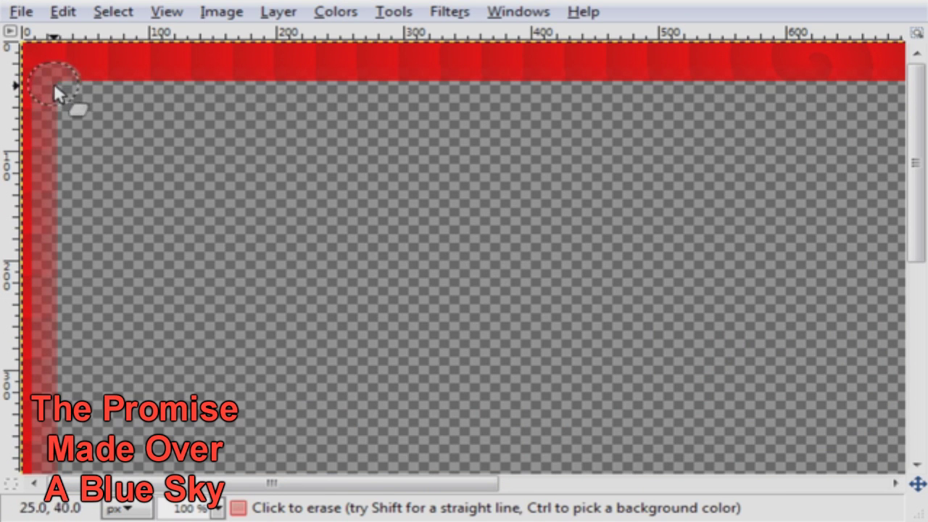
Continue the straight, partly transparent Eraser strokes along the inner edge of the frame's top and right sides.
{"action": "scroll", "coordinate": [845, 135], "scroll_direction": "right", "scroll_amount": 10}
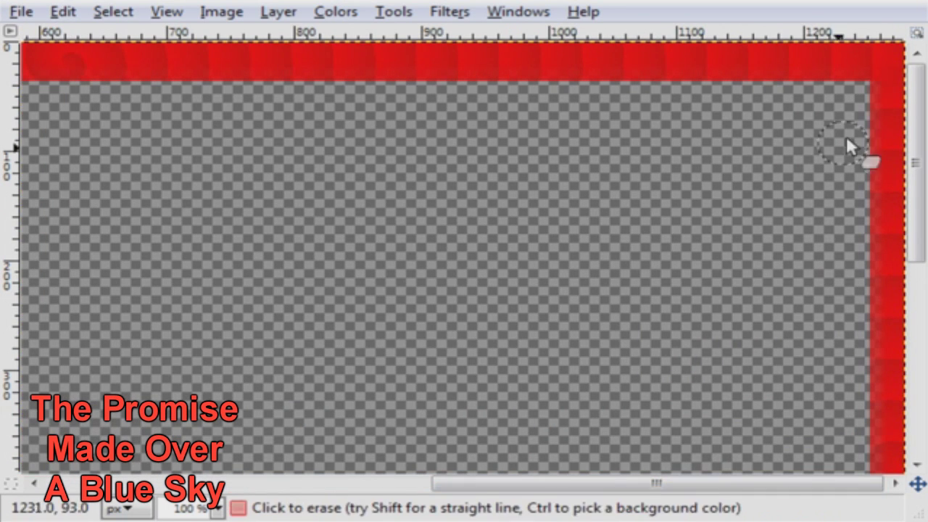
{"action": "left_click_drag", "start_coordinate": [652, 482], "coordinate": [266, 483]}
{"action": "scroll", "coordinate": [105, 176], "scroll_direction": "down", "scroll_amount": 7}
{"action": "left_click_drag", "start_coordinate": [917, 338], "coordinate": [918, 147]}
{"action": "left_click_drag", "start_coordinate": [380, 480], "coordinate": [774, 471]}
{"action": "left_click", "coordinate": [873, 78], "text": "shift"}
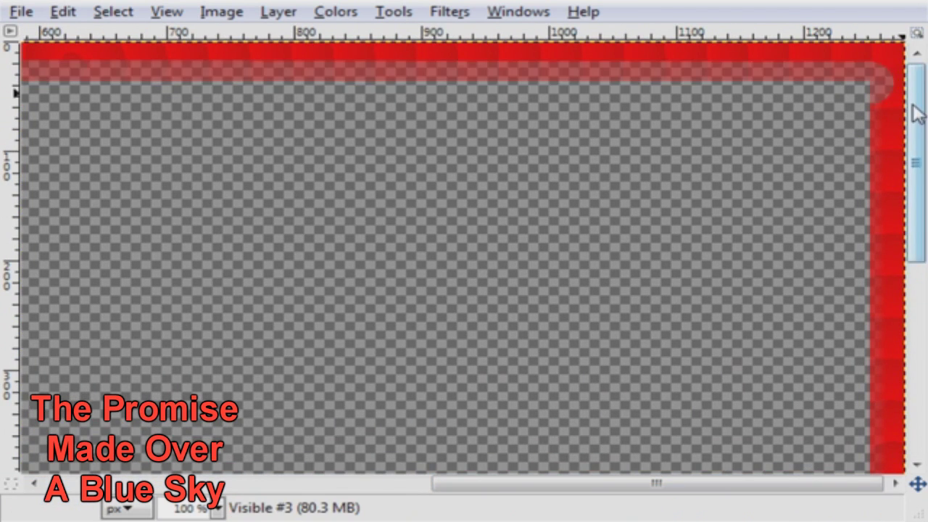
{"action": "left_click_drag", "start_coordinate": [916, 112], "coordinate": [916, 313]}
{"action": "left_click", "coordinate": [872, 435], "text": "shift"}
{"action": "scroll", "coordinate": [760, 393], "scroll_direction": "down", "scroll_amount": 2, "text": "ctrl"}
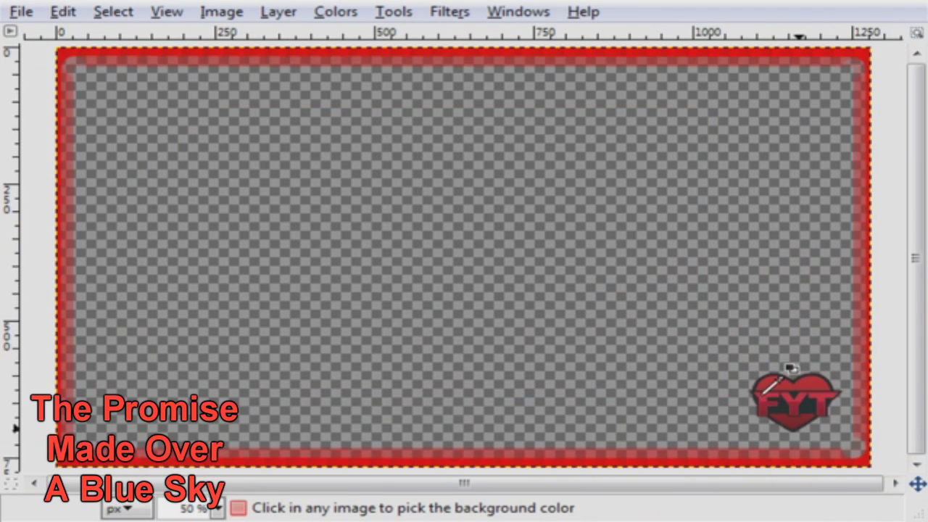
Erase a round spot at the frame's inner top-right corner and another at its inner top-left corner.
{"action": "scroll", "coordinate": [80, 87], "scroll_direction": "up", "scroll_amount": 2, "text": "ctrl"}
{"action": "scroll", "coordinate": [80, 71], "scroll_direction": "up", "scroll_amount": 3, "text": "ctrl"}
{"action": "mouse_move", "coordinate": [916, 100]}
{"action": "left_mouse_down"}
{"action": "mouse_move", "coordinate": [916, 92]}
{"action": "mouse_move", "coordinate": [913, 420]}
{"action": "mouse_move", "coordinate": [913, 95]}
{"action": "left_mouse_up"}
{"action": "left_click_drag", "start_coordinate": [167, 484], "coordinate": [885, 457]}
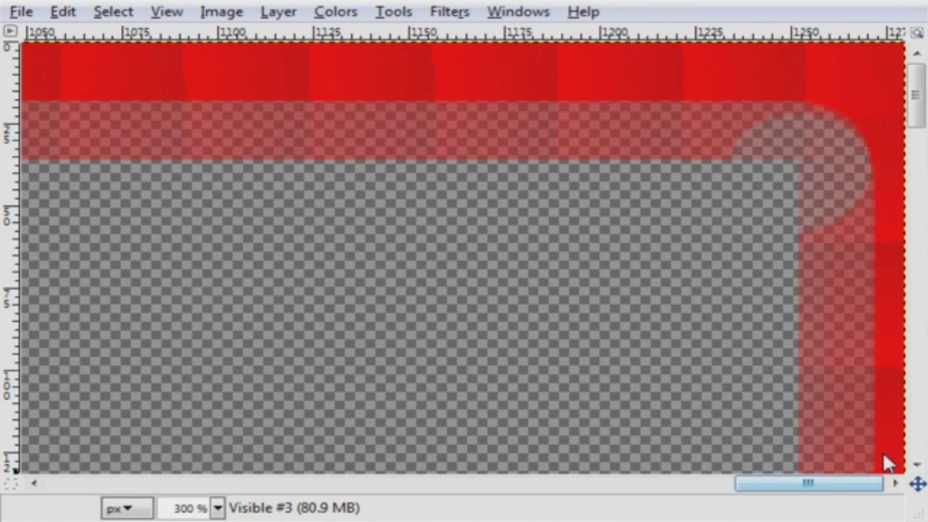
{"action": "left_click", "coordinate": [802, 168]}
{"action": "left_click_drag", "start_coordinate": [747, 483], "coordinate": [62, 486]}
{"action": "left_click", "coordinate": [138, 161]}
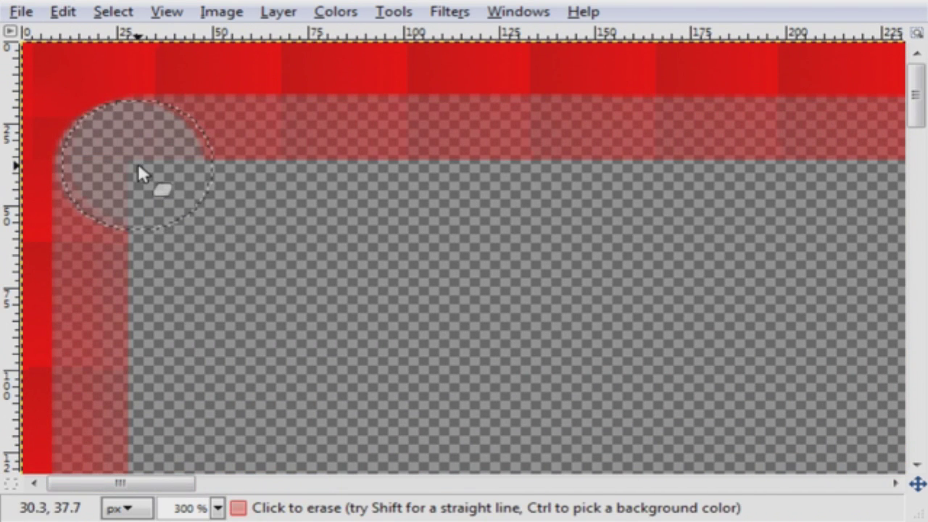
Erase matching round spots at the frame's inner bottom-left and bottom-right corners.
{"action": "left_click_drag", "start_coordinate": [915, 163], "coordinate": [917, 446]}
{"action": "left_click", "coordinate": [130, 345]}
{"action": "mouse_move", "coordinate": [185, 483]}
{"action": "left_mouse_down"}
{"action": "mouse_move", "coordinate": [606, 493]}
{"action": "mouse_move", "coordinate": [874, 484]}
{"action": "left_mouse_up"}
{"action": "left_click", "coordinate": [796, 355]}
{"action": "scroll", "coordinate": [805, 340], "scroll_direction": "down", "scroll_amount": 6}
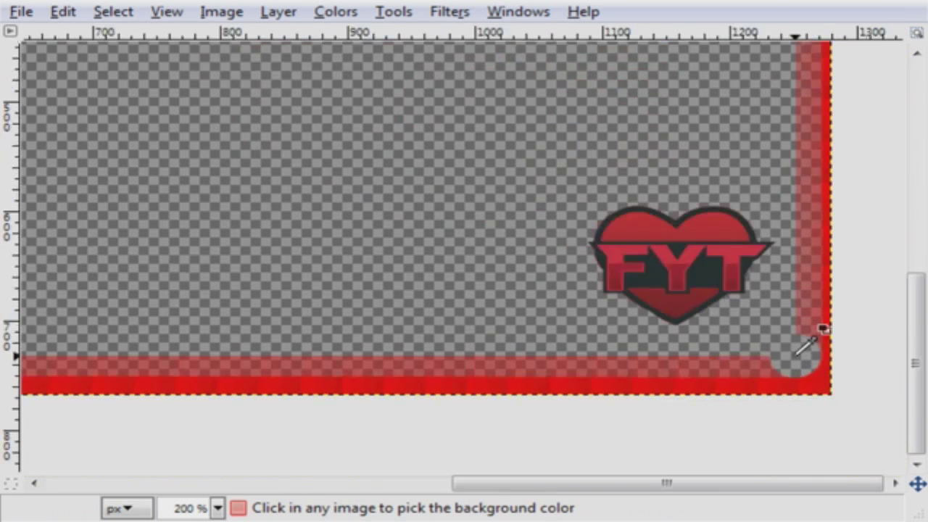
{"action": "scroll", "coordinate": [652, 312], "scroll_direction": "up", "scroll_amount": 1}
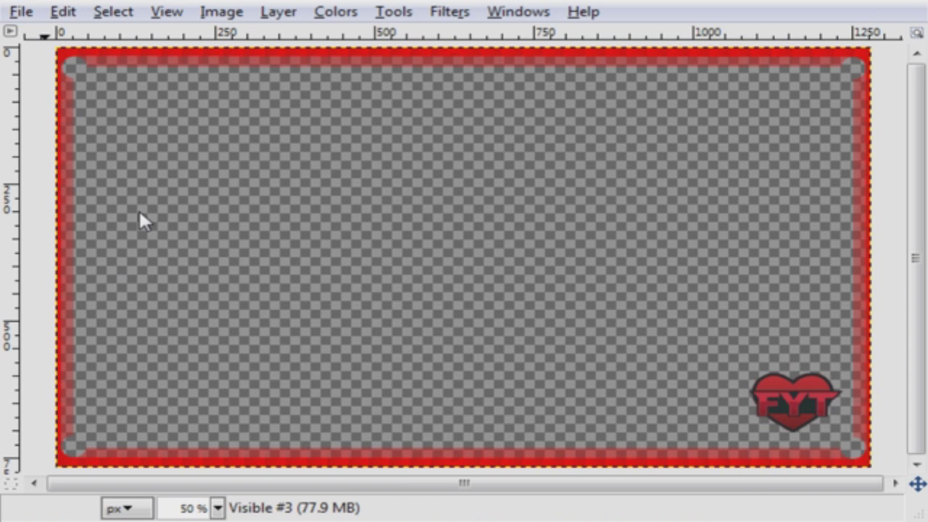
Save the overlay to Border.xcf and export the image.
{"action": "key", "text": "ctrl+s"}
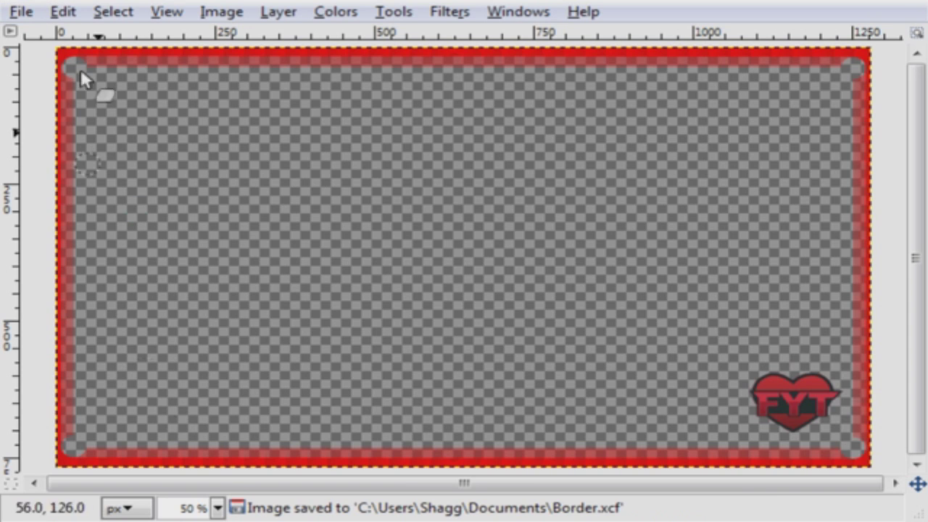
{"action": "left_click", "coordinate": [22, 10]}
{"action": "left_click", "coordinate": [170, 266]}
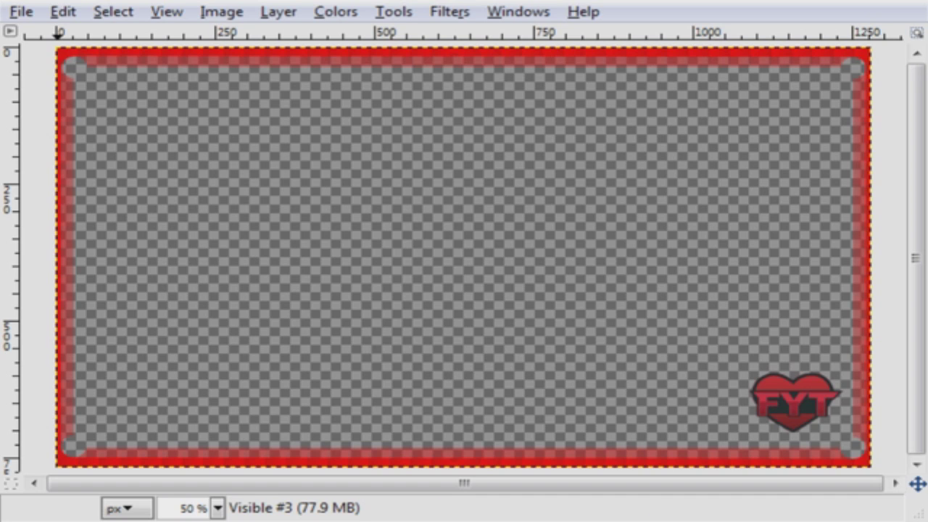
{"action": "key", "text": "ctrl+e"}
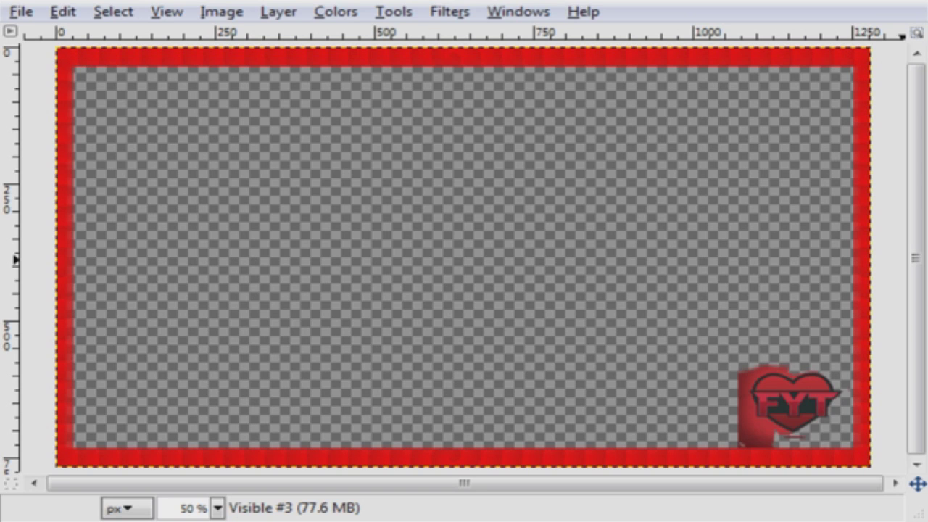
Redo and undo erasures around the logo to return to the version with red background still left of the heart.
{"action": "key", "text": "ctrl+y"}
{"action": "key", "text": "ctrl+y"}
{"action": "key", "text": "ctrl+y"}
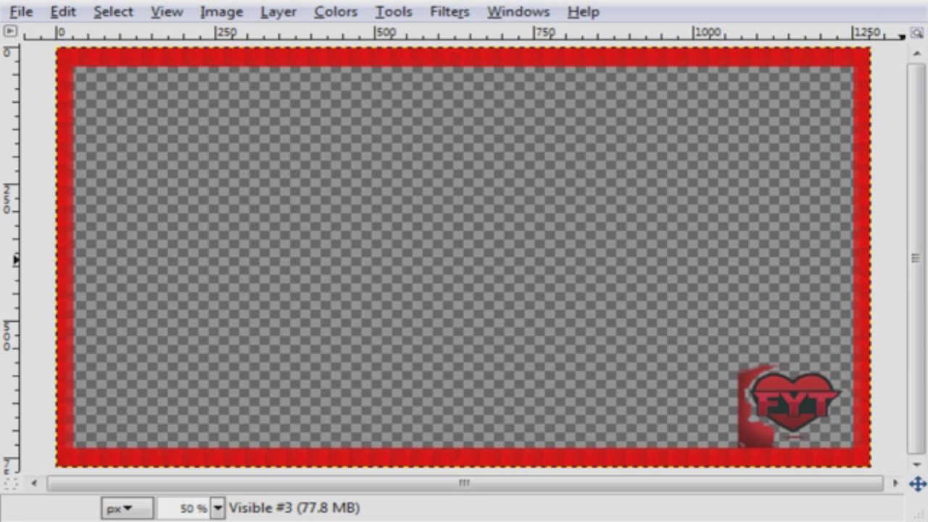
{"action": "key", "text": "ctrl+y"}
{"action": "key", "text": "ctrl+z"}
{"action": "scroll", "coordinate": [752, 426], "scroll_direction": "up", "scroll_amount": 2}
{"action": "scroll", "coordinate": [753, 431], "scroll_direction": "up", "scroll_amount": 2}
{"action": "left_click_drag", "start_coordinate": [690, 483], "coordinate": [749, 483]}
{"action": "left_click_drag", "start_coordinate": [626, 409], "coordinate": [597, 397]}
{"action": "left_click", "coordinate": [58, 12]}
{"action": "left_click", "coordinate": [82, 37]}
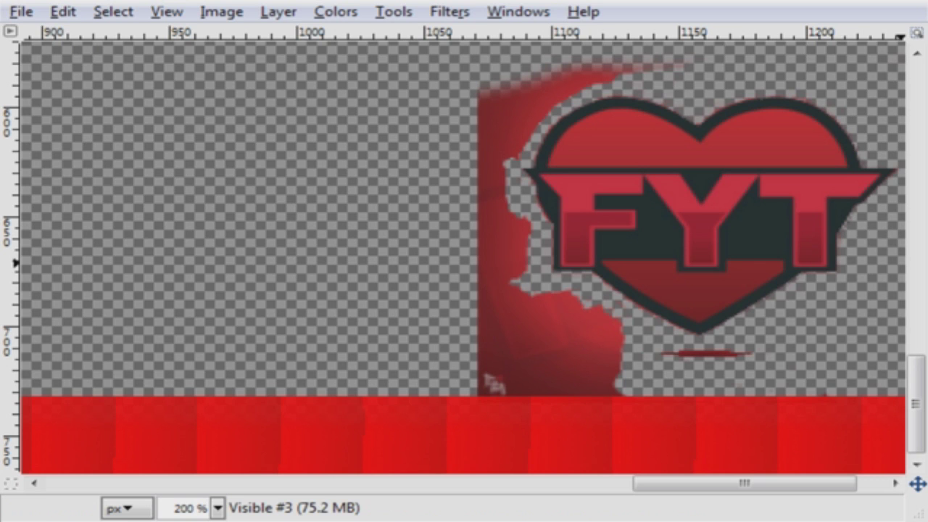
{"action": "left_click", "coordinate": [166, 13]}
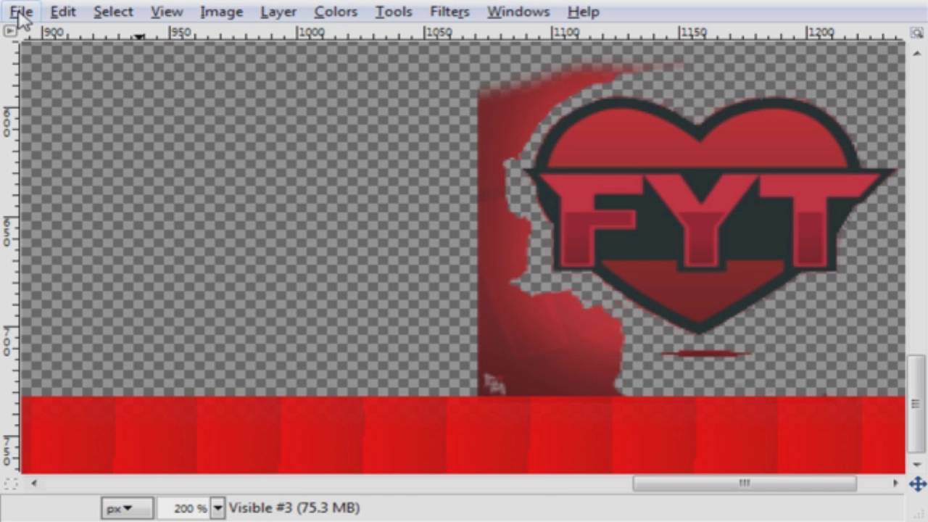
{"action": "left_click", "coordinate": [107, 14]}
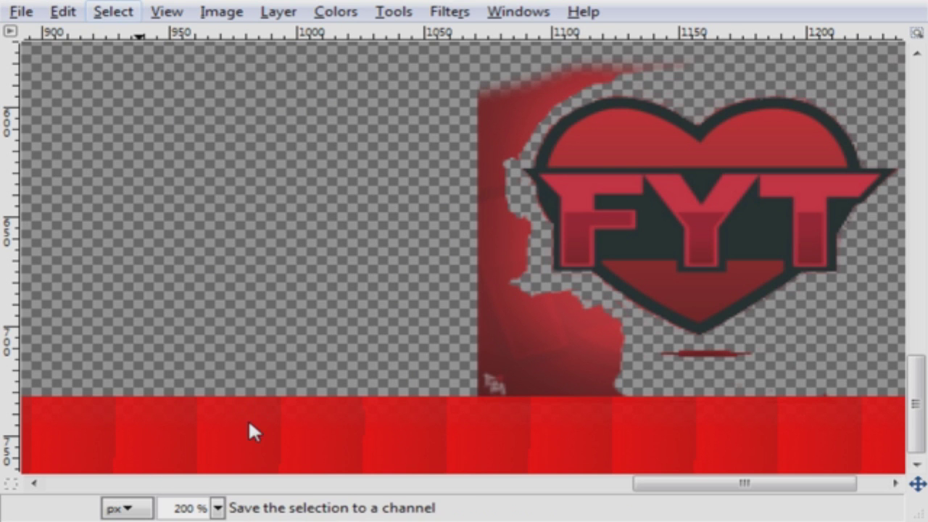
{"action": "left_click", "coordinate": [250, 398]}
{"action": "left_click", "coordinate": [63, 12]}
{"action": "left_click", "coordinate": [78, 33]}
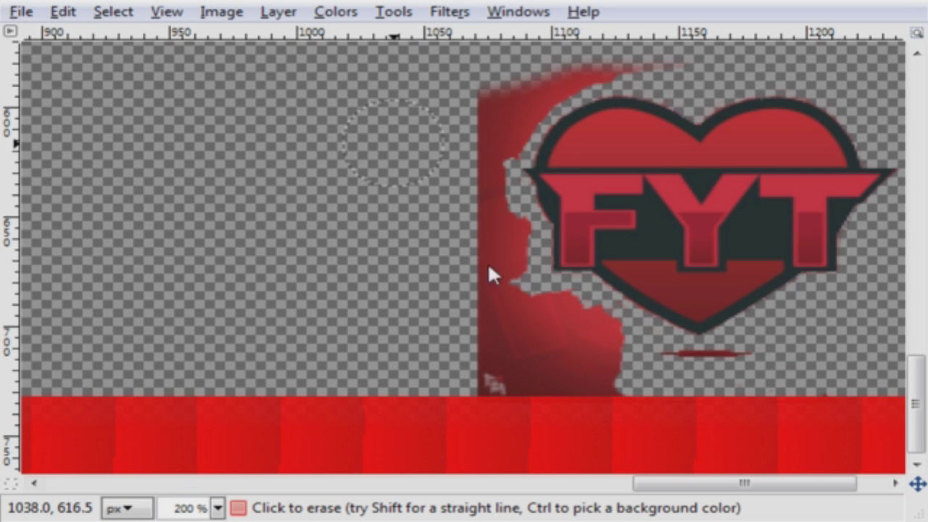
Select a rectangle over the outer strip of red background left of the heart and activate the Eraser for it.
{"action": "key", "text": "r"}
{"action": "mouse_move", "coordinate": [449, 83]}
{"action": "left_mouse_down"}
{"action": "mouse_move", "coordinate": [517, 300]}
{"action": "mouse_move", "coordinate": [517, 338]}
{"action": "left_mouse_up"}
{"action": "key", "text": "shift+e"}
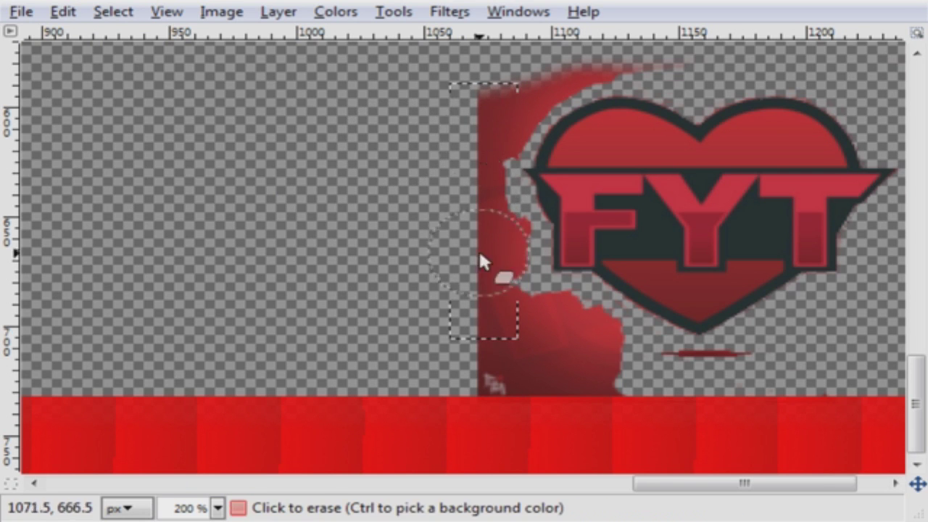